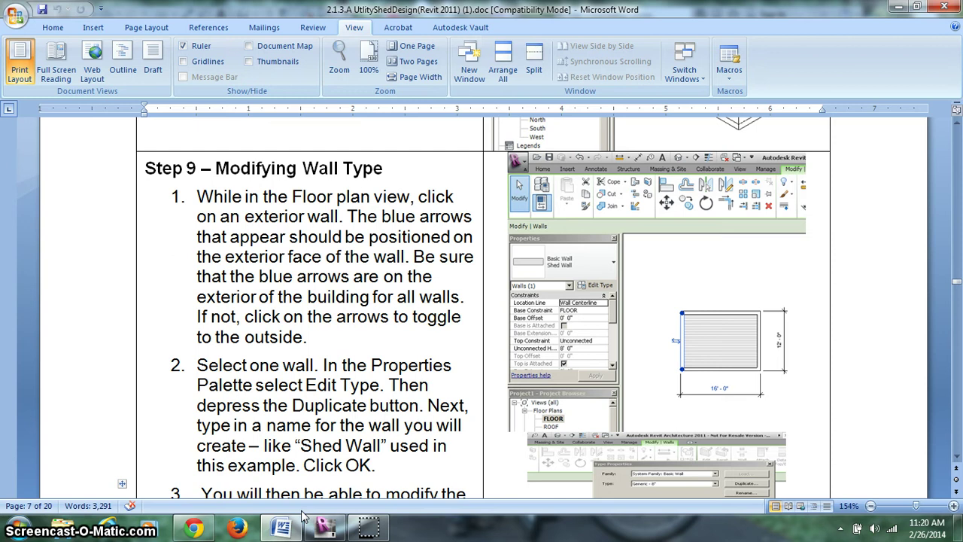
- Open the FLOOR plan view and pan to show the shed's 16'-0" dimension
left_click(325, 526)
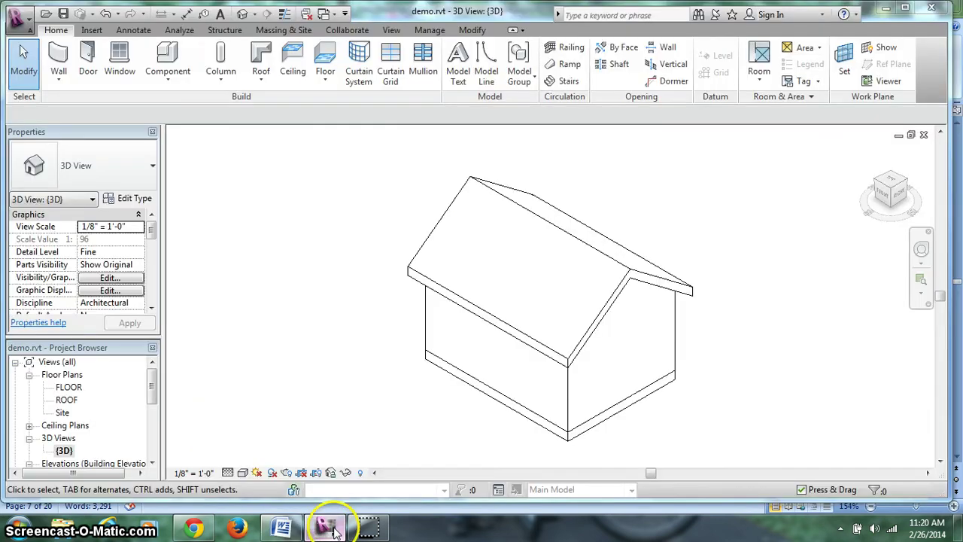
double_click(84, 387)
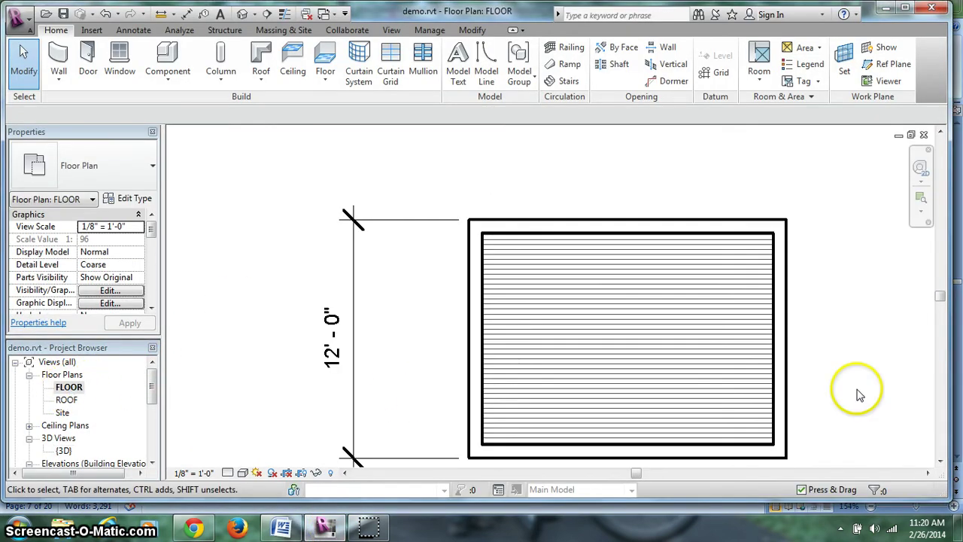
scroll(857, 351, "down", 2)
middle_click_drag(857, 351, 773, 313)
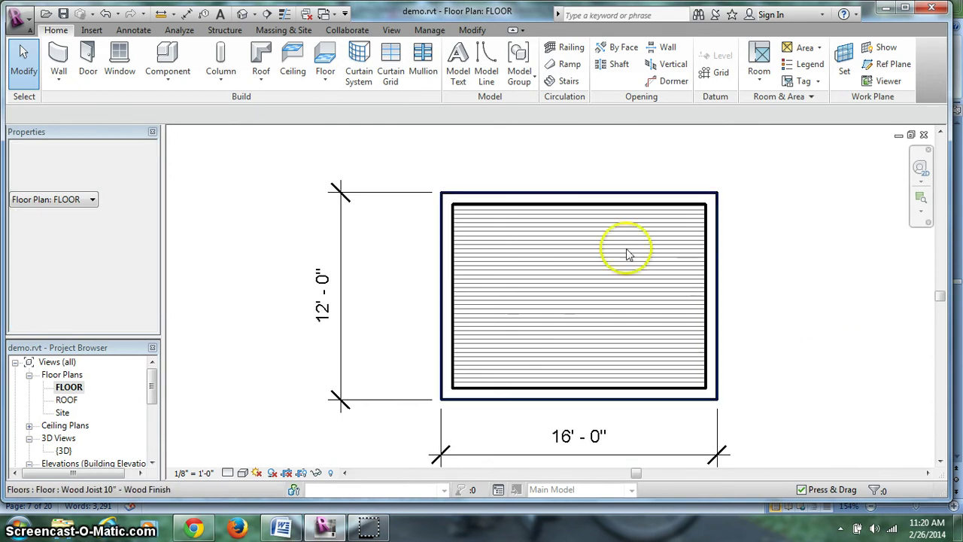
- Check each of the four shed walls with the flip arrows, leaving every wall facing outward
left_click(597, 197)
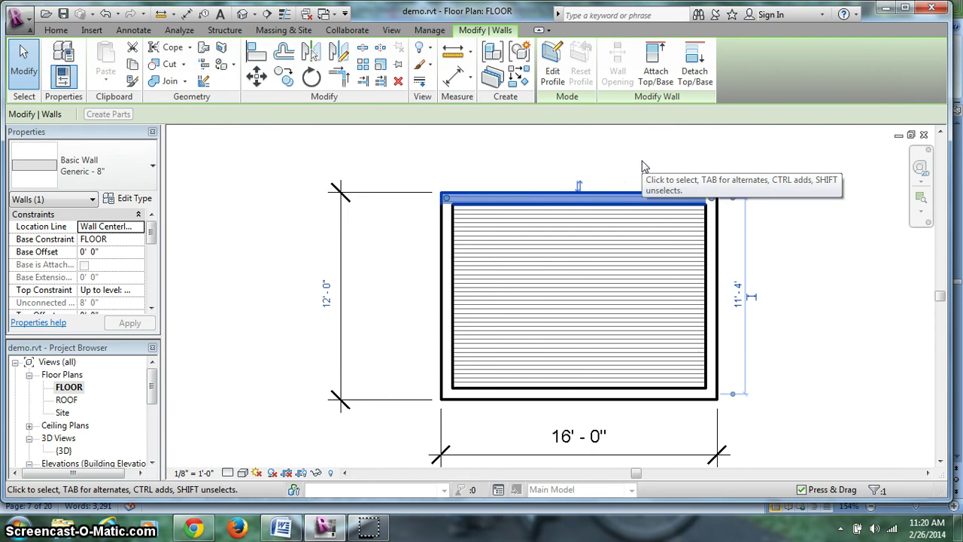
left_click(650, 174)
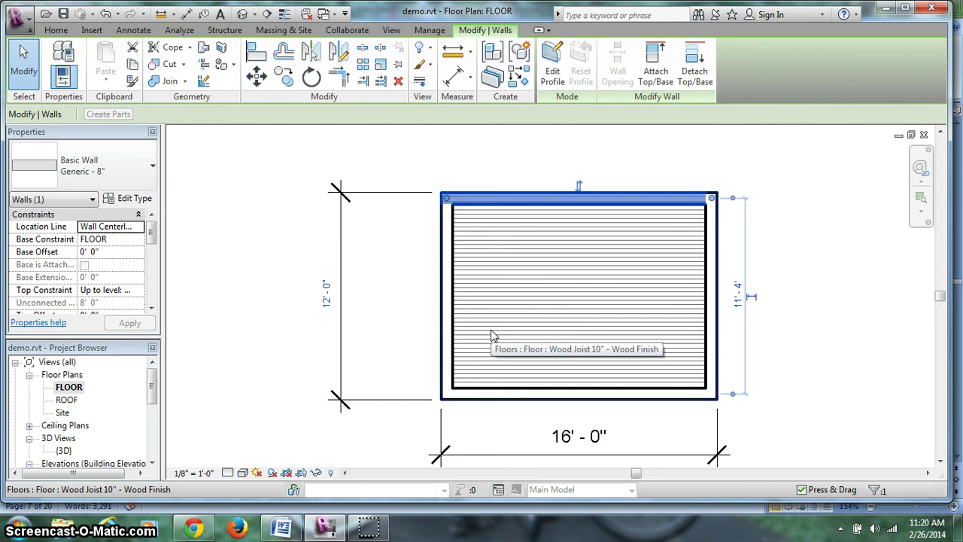
left_click(579, 188)
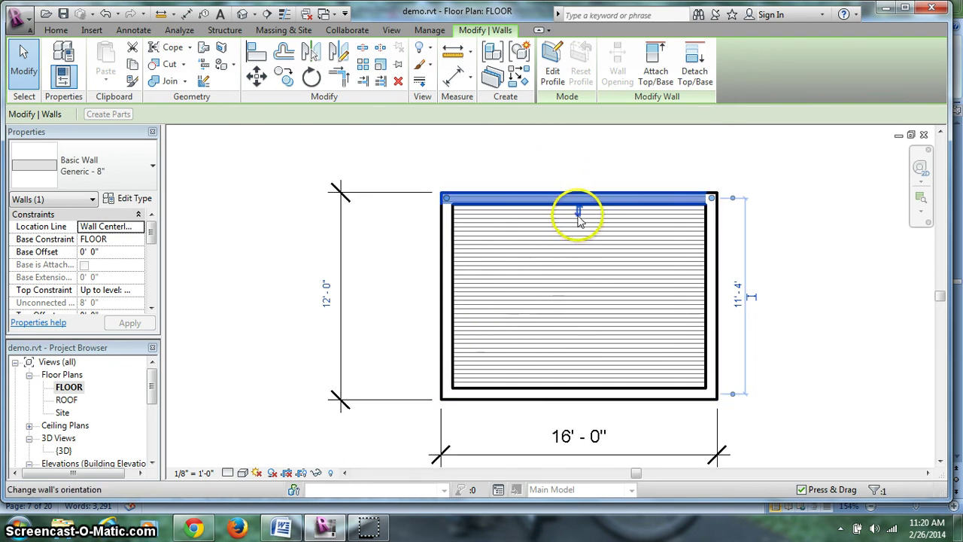
left_click(578, 211)
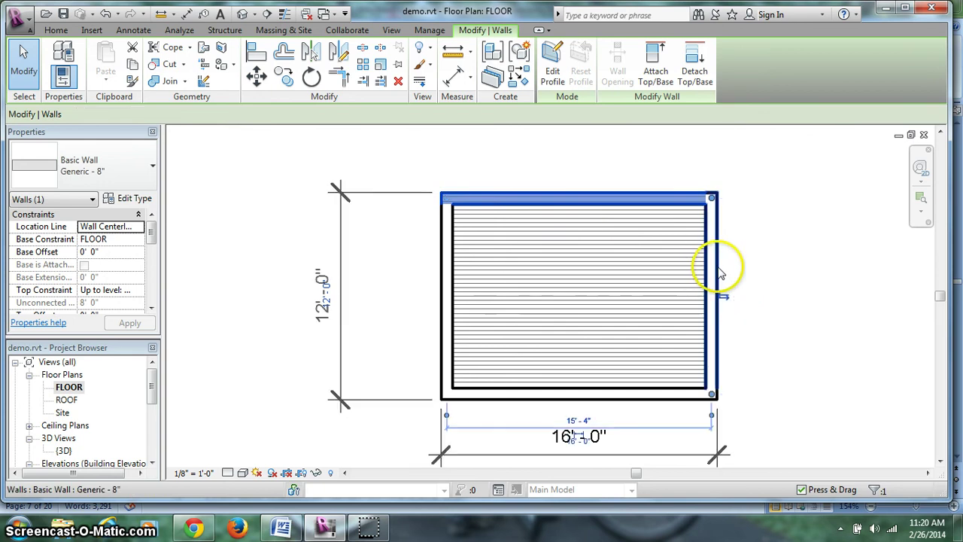
left_click(713, 278)
left_click(669, 398)
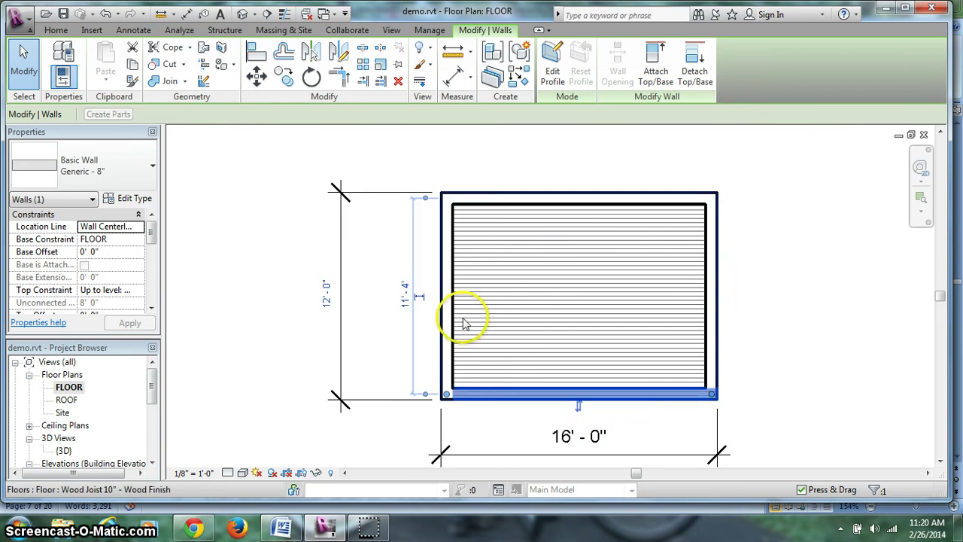
left_click(450, 315)
left_click(800, 269)
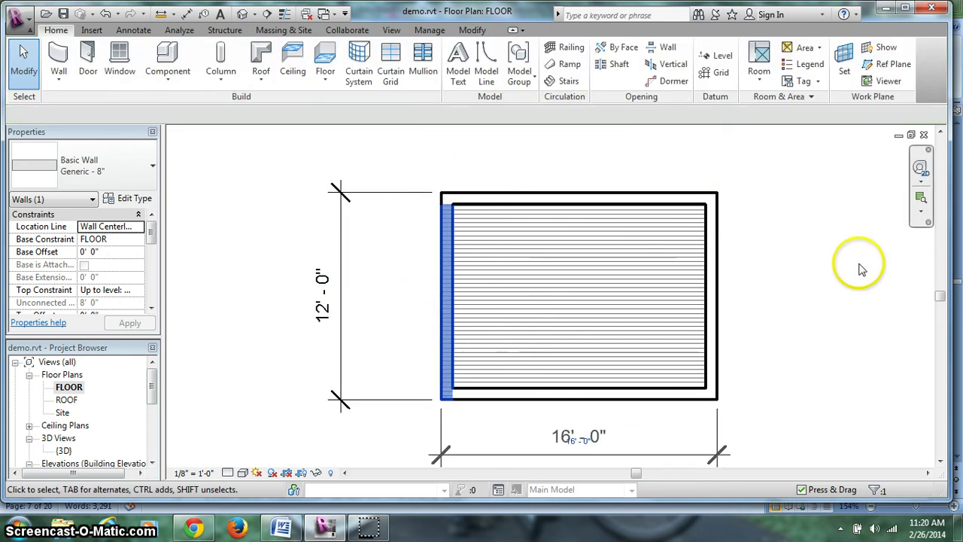
- Scroll the Word handout to Step 9 on duplicating the wall type as Shed Wall
left_click(326, 530)
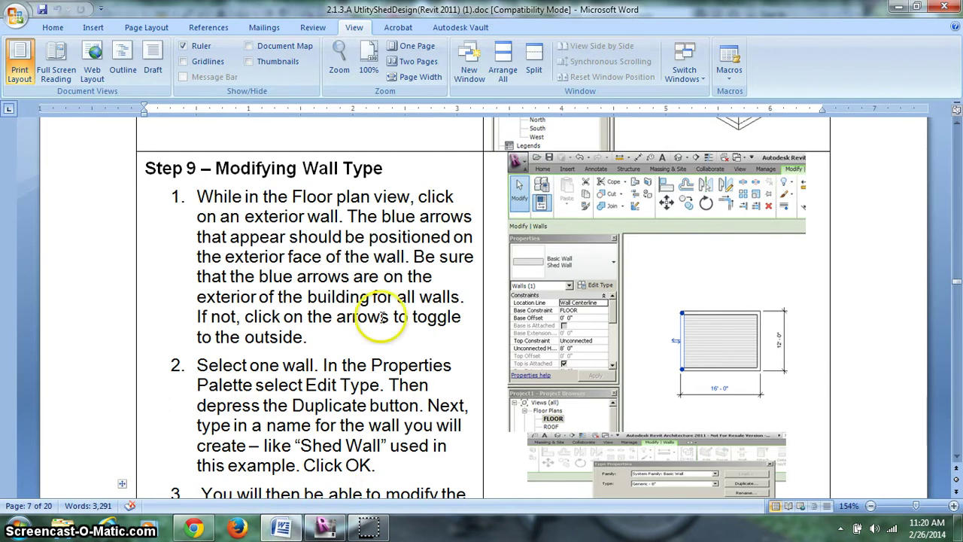
scroll(362, 343, "down", 2)
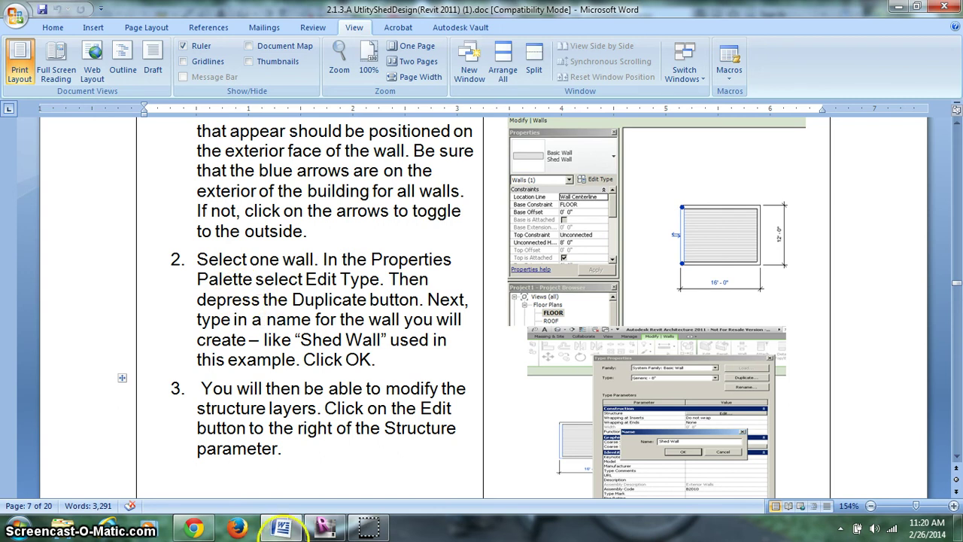
- Duplicate the top wall's type as SHED WALL and confirm the top wall now uses it
left_click(323, 530)
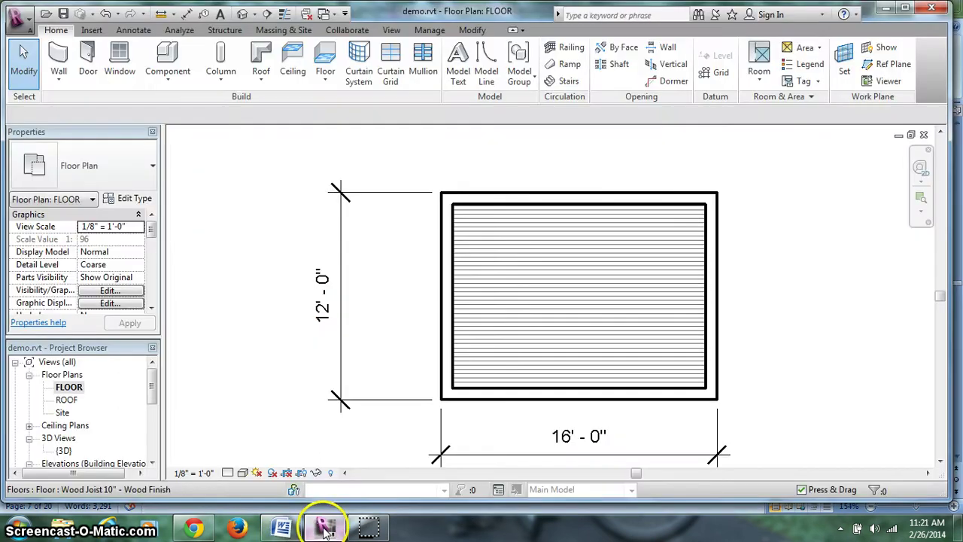
left_click(577, 194)
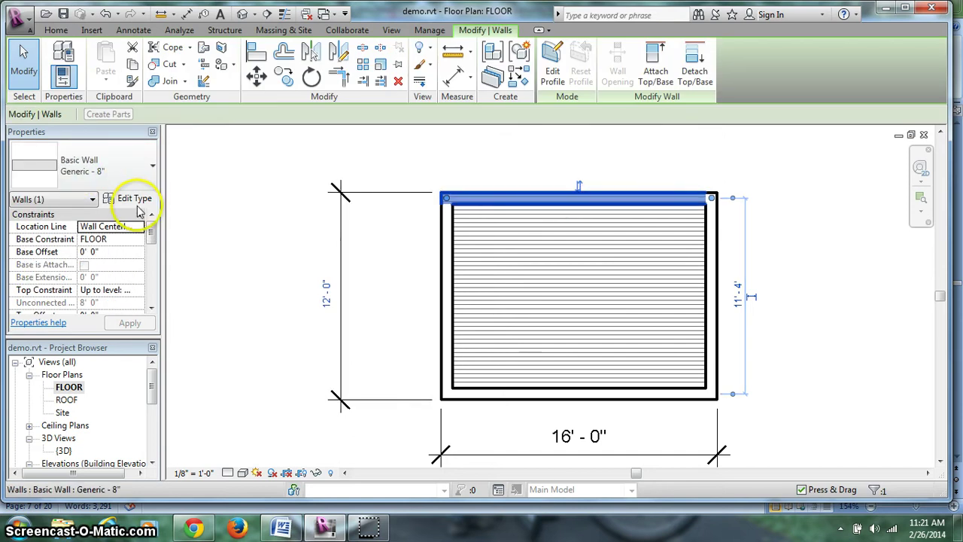
left_click(134, 200)
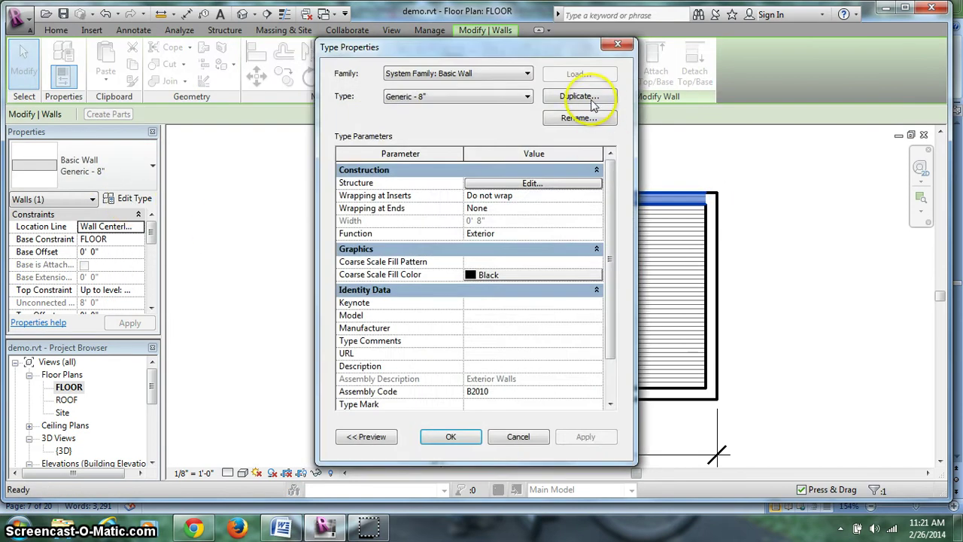
left_click(579, 96)
type("SHED WALL")
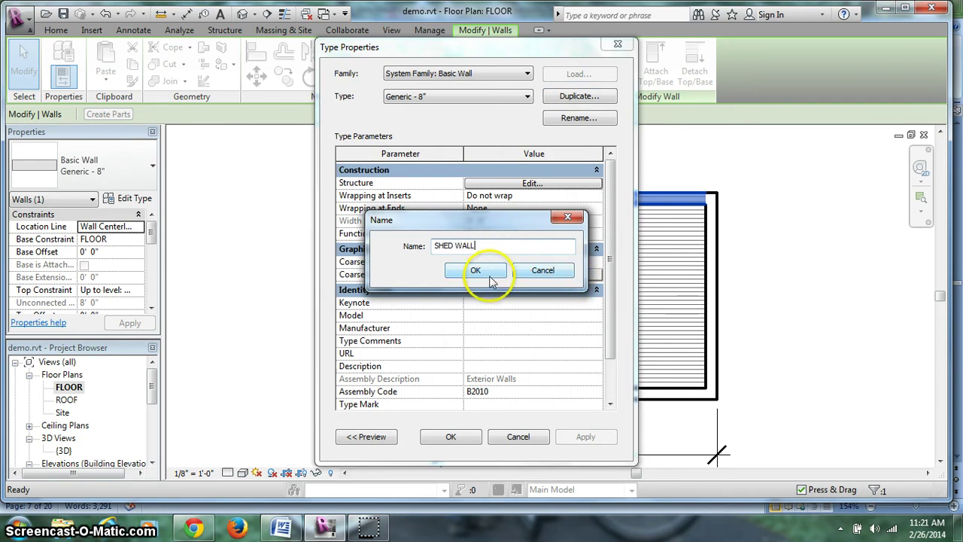
left_click(481, 271)
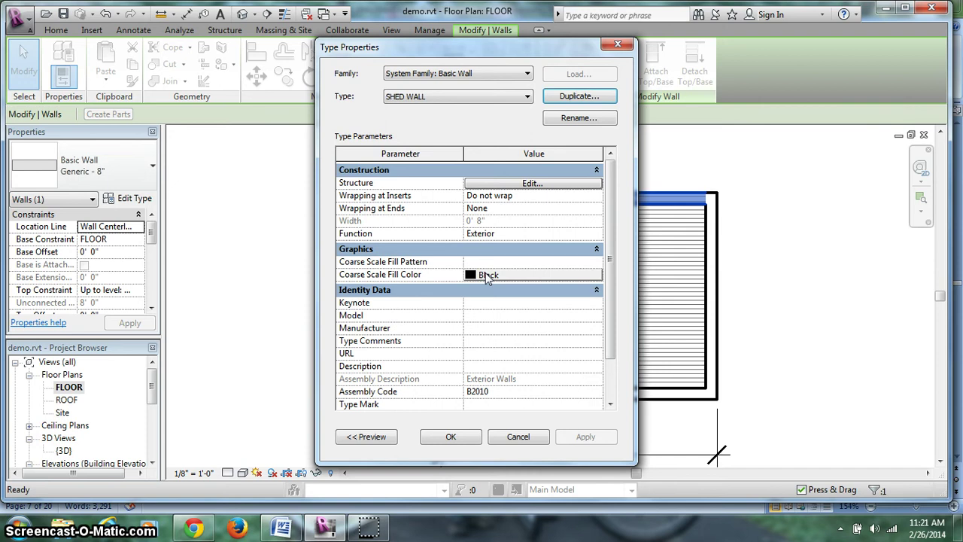
left_click(450, 438)
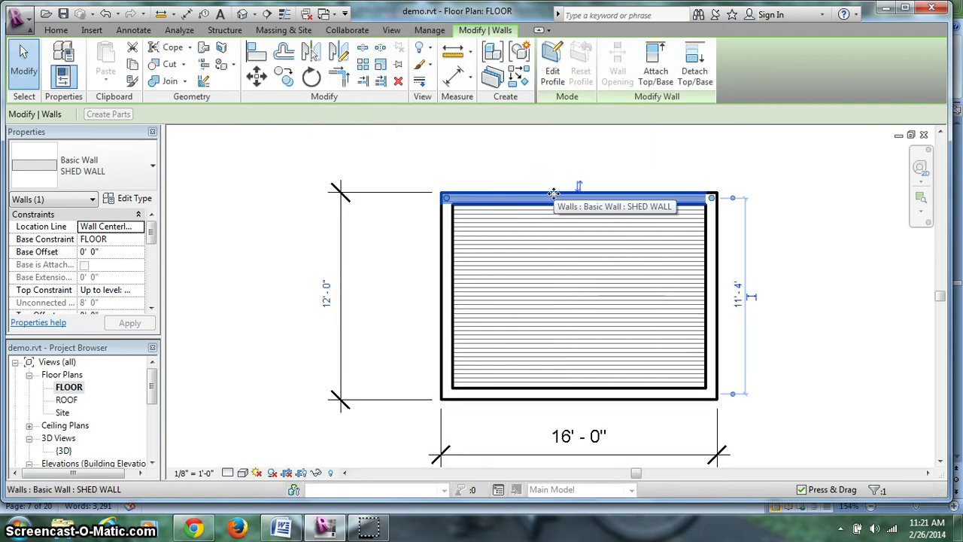
left_click(449, 248)
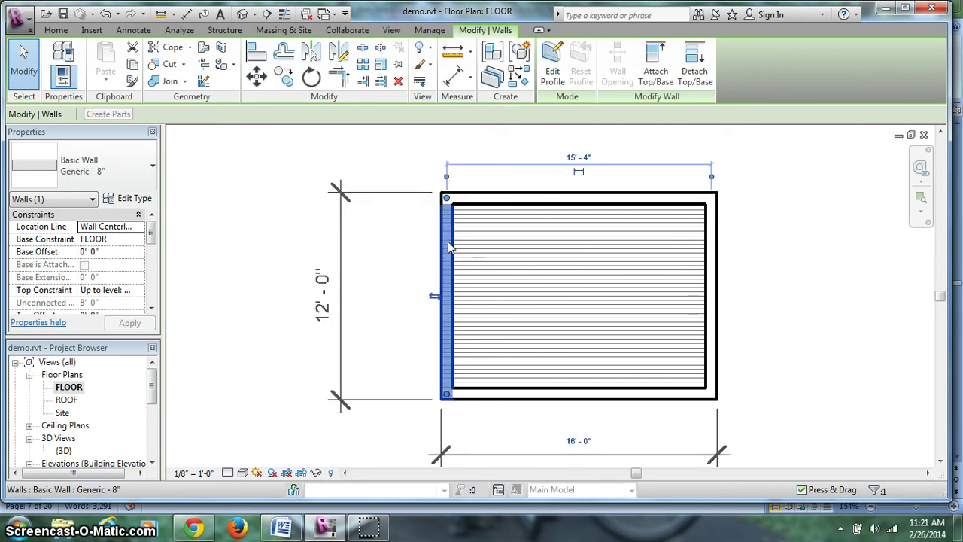
left_click(522, 200)
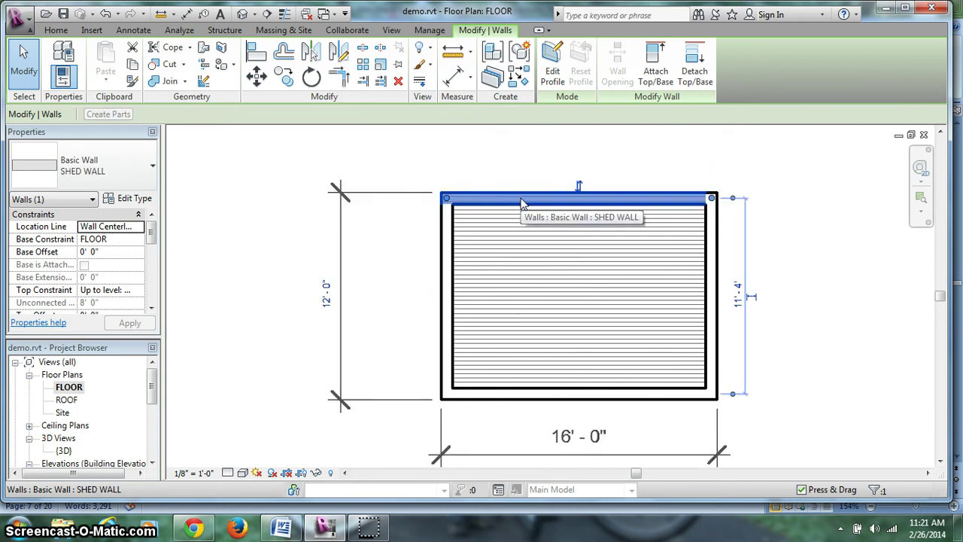
- Scroll the Word handout past the page 10 footer to steps 4–6 on clapboard siding
left_click(286, 528)
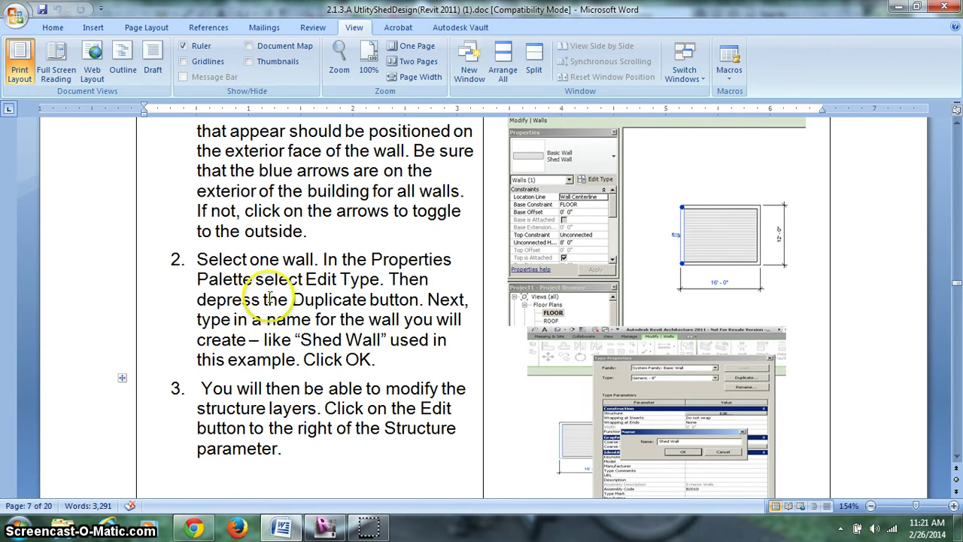
scroll(406, 330, "down", 2)
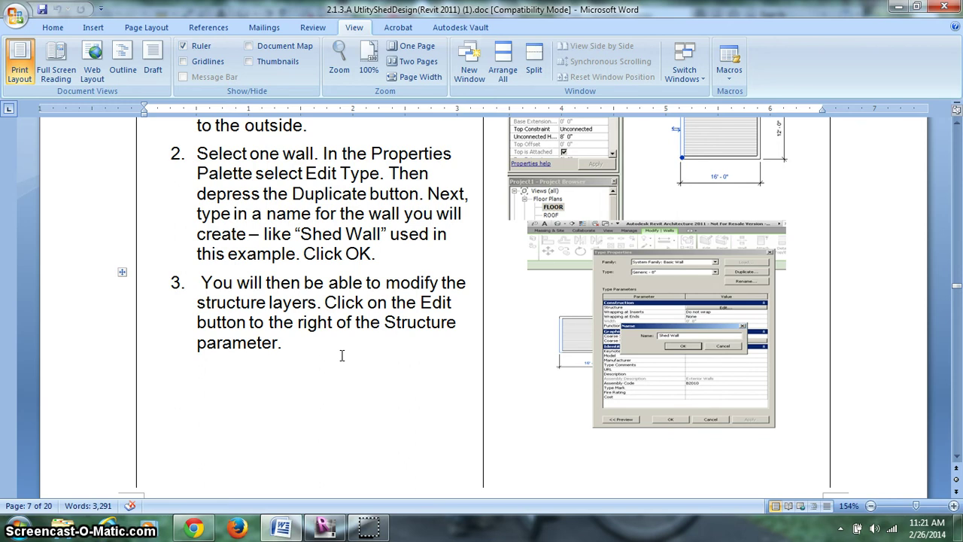
scroll(341, 355, "down", 3)
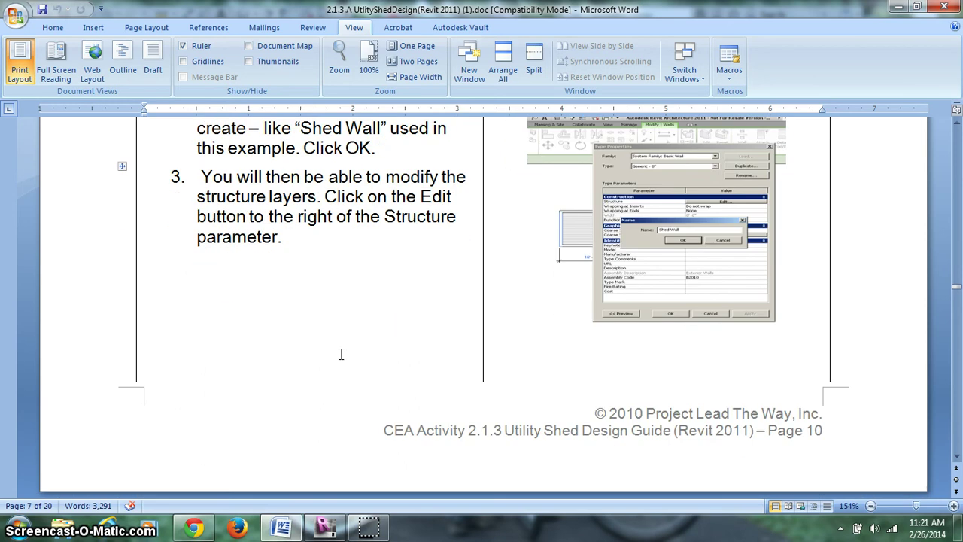
scroll(338, 344, "down", 7)
scroll(339, 344, "down", 7)
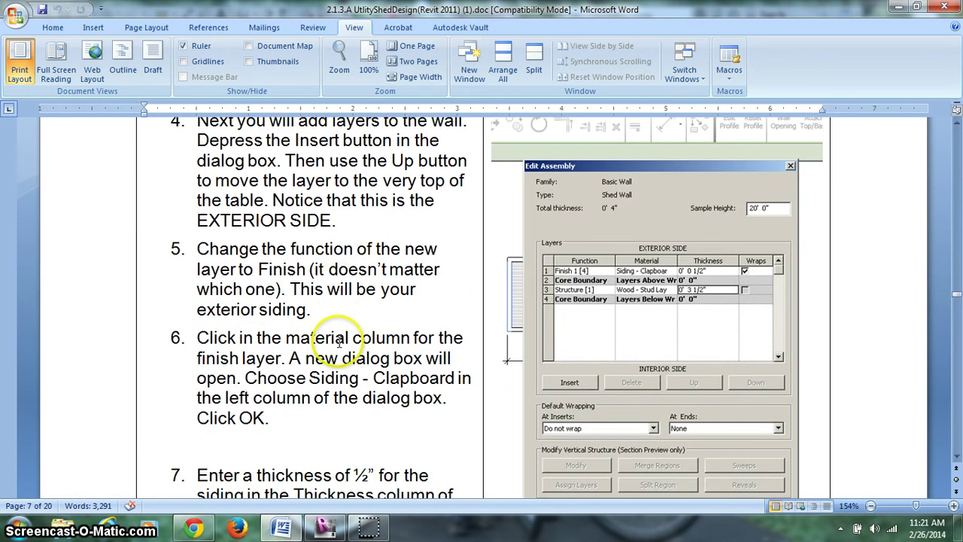
scroll(340, 343, "up", 1)
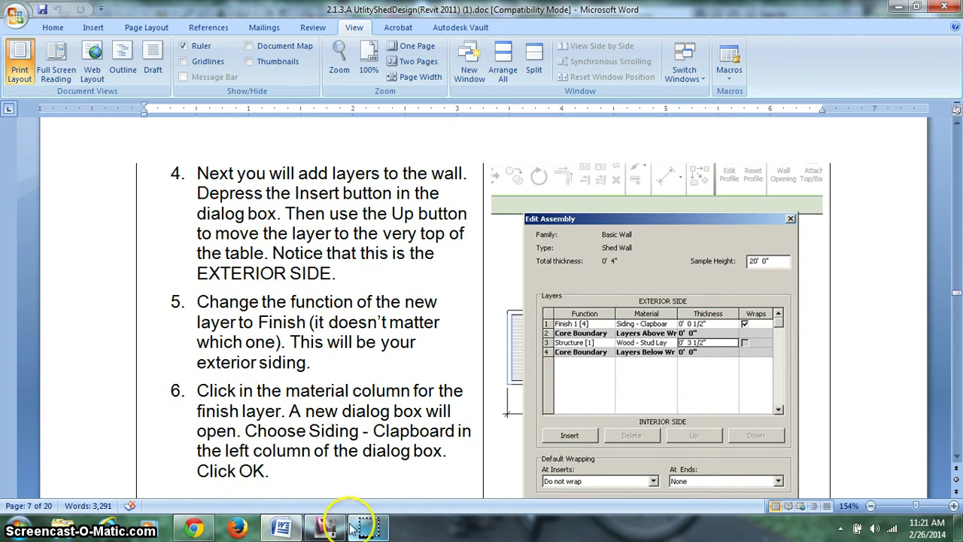
- Open the SHED WALL type's Edit Assembly layer structure and read handout steps 4–5
left_click(325, 529)
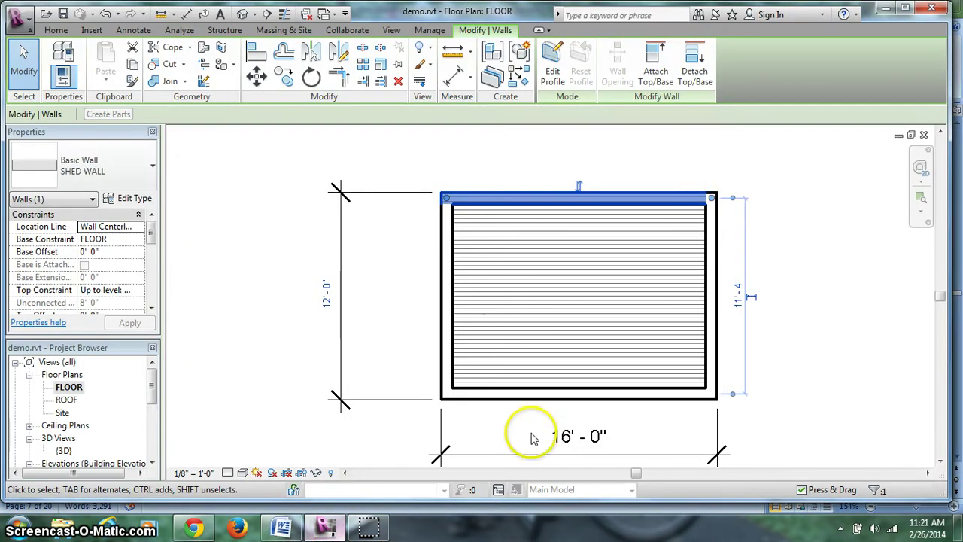
left_click(134, 198)
left_click(406, 98)
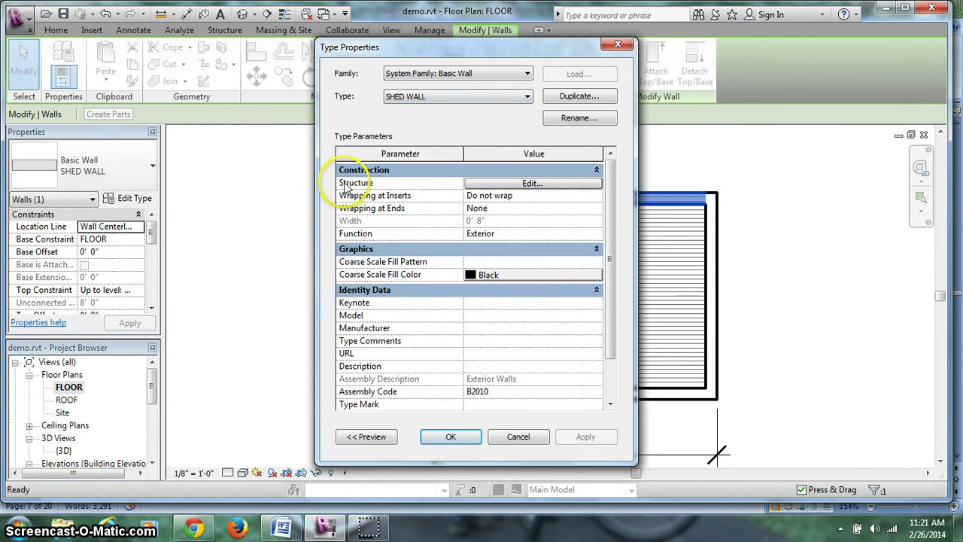
left_click(533, 183)
left_click(509, 280)
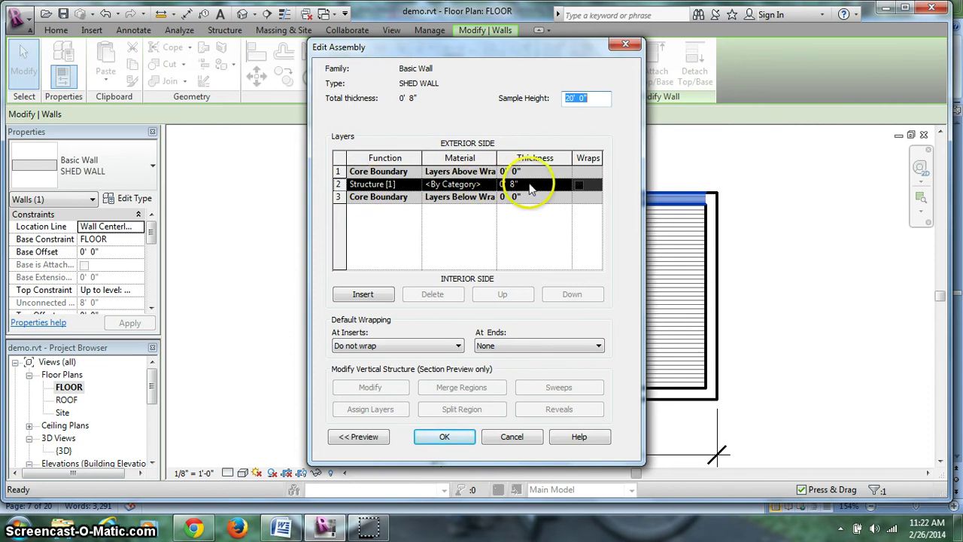
left_click(277, 527)
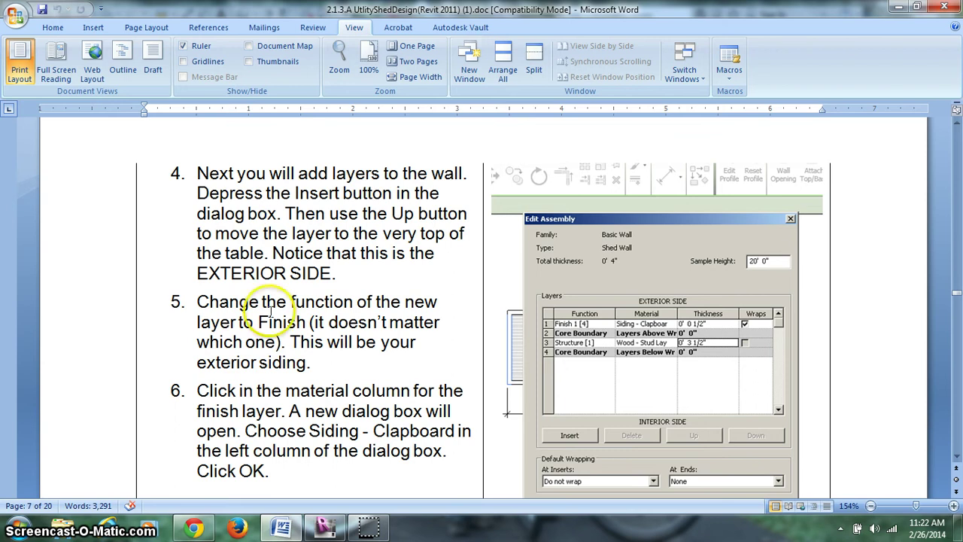
- Insert a new empty layer and move it to the top of the SHED WALL assembly
left_click(325, 528)
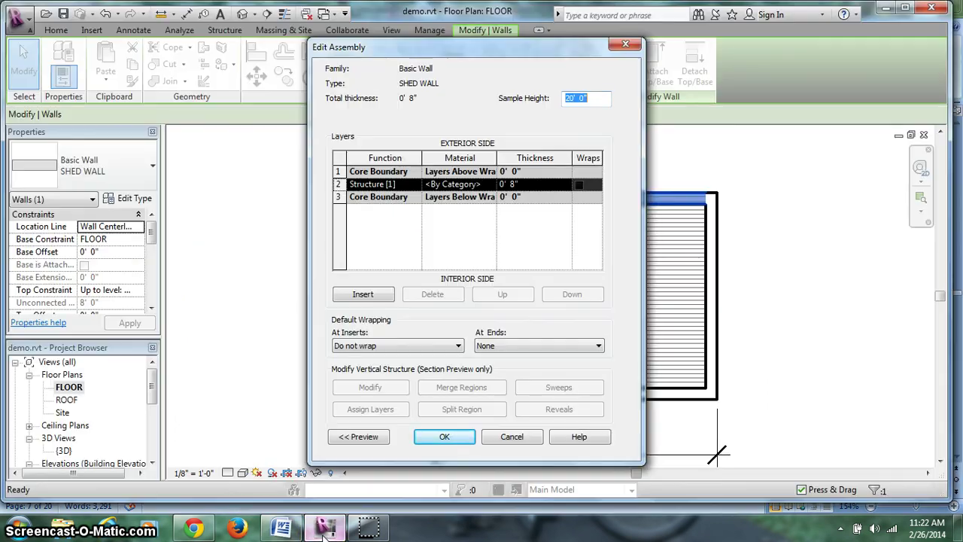
left_click(364, 294)
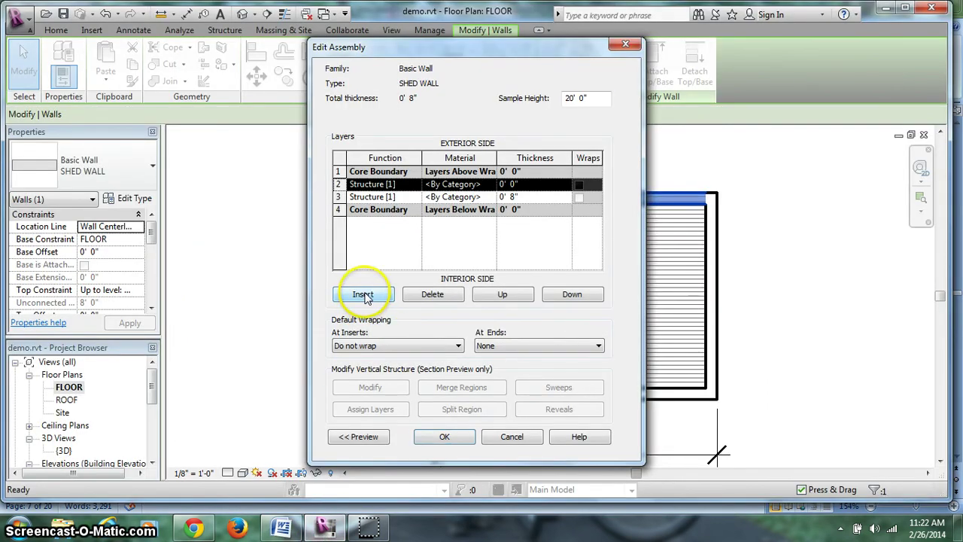
left_click(381, 197)
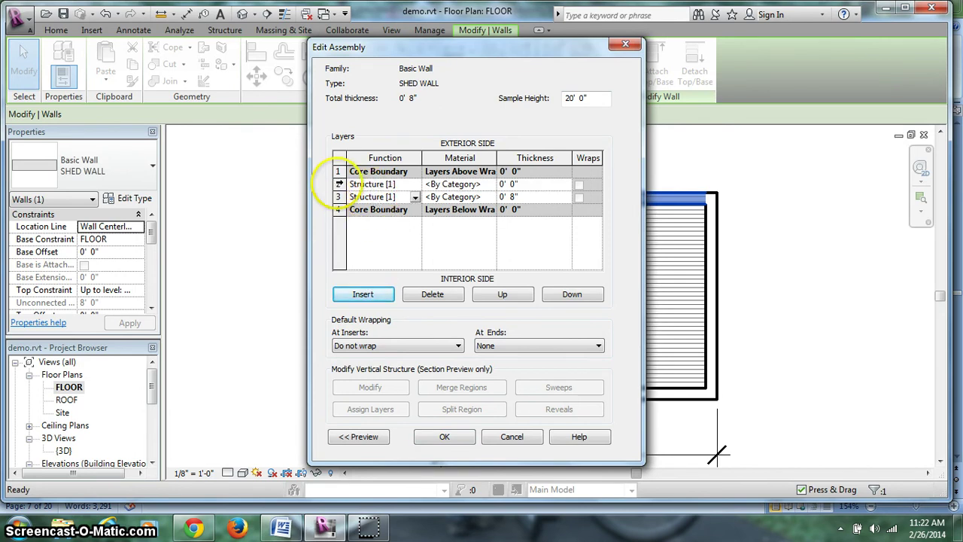
left_click(339, 183)
left_click(491, 295)
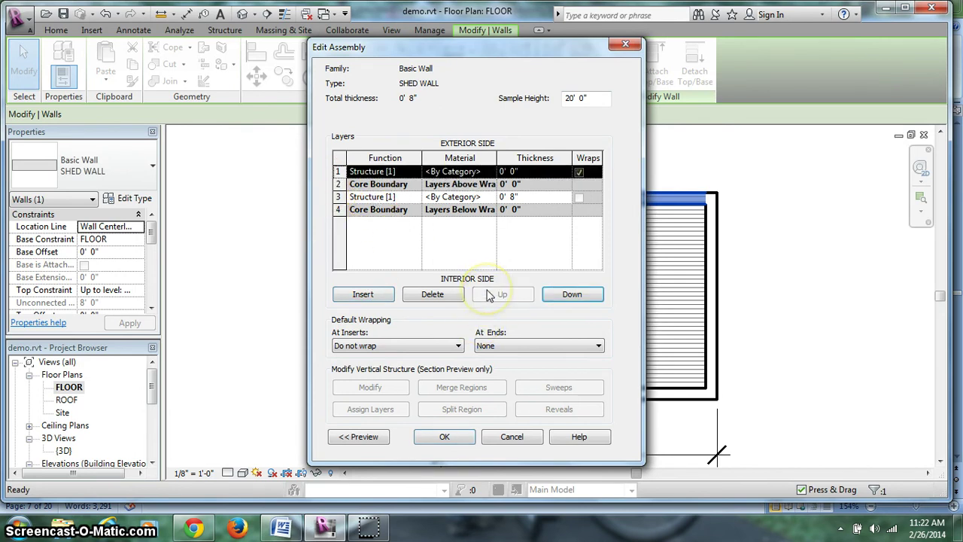
left_click(325, 525)
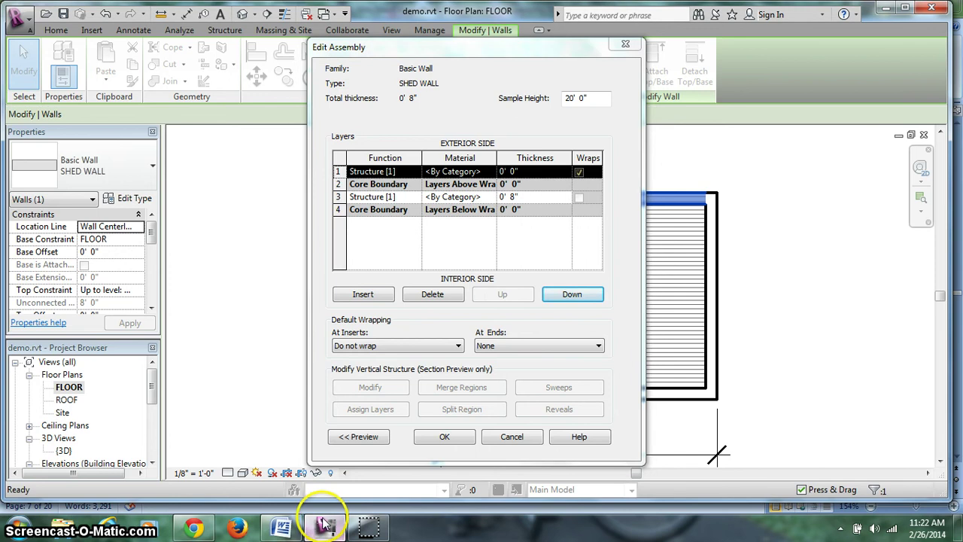
left_click(281, 526)
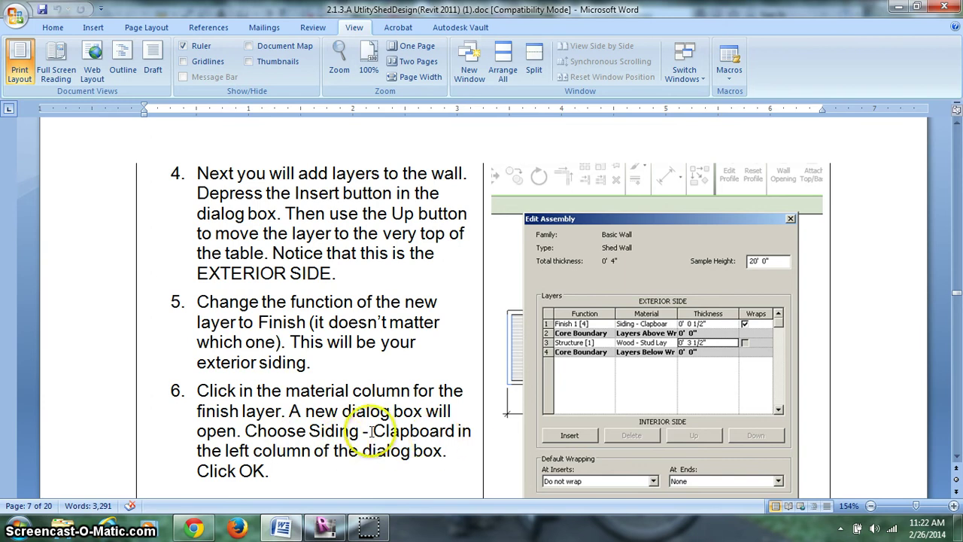
- Make the top layer a Finish 1 [4] layer with Siding - Clapboard material
left_click(325, 526)
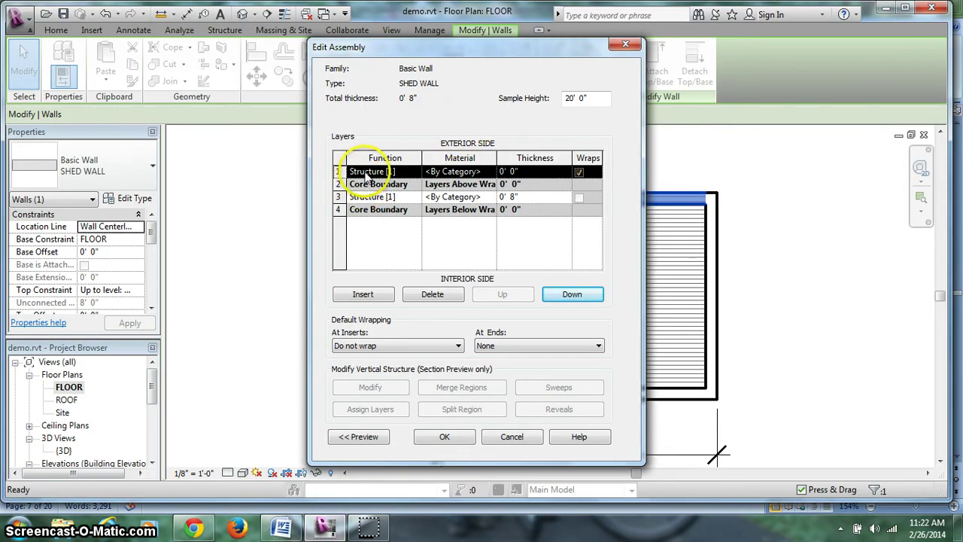
left_click(372, 172)
left_click(413, 172)
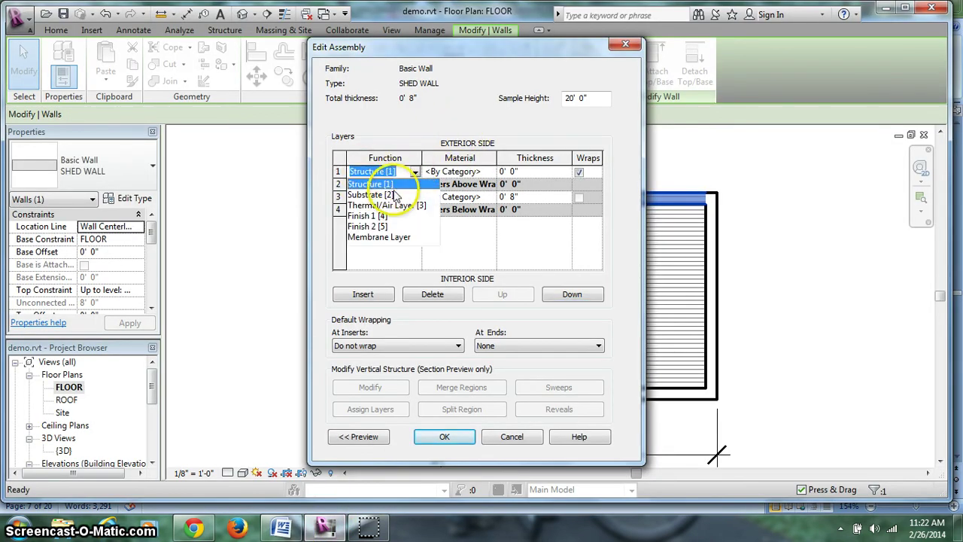
left_click(367, 216)
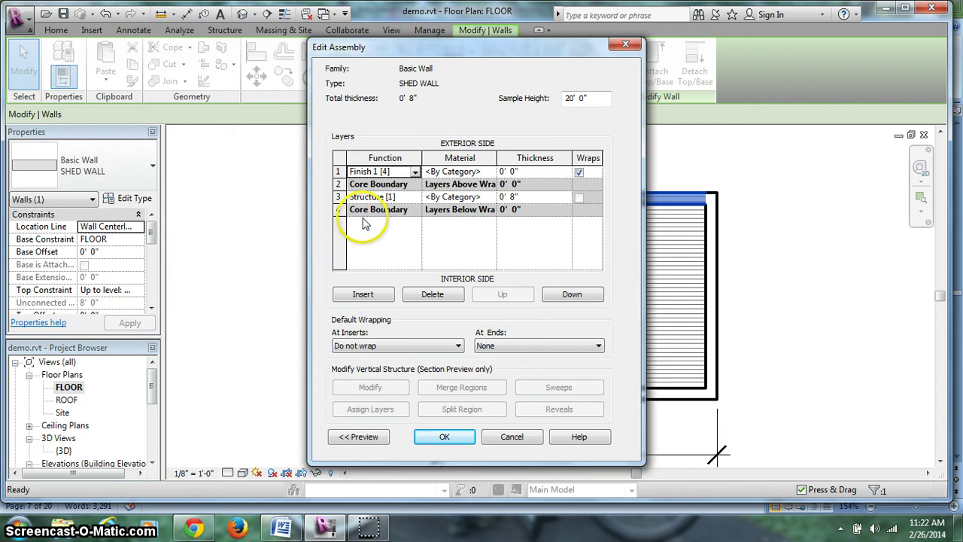
left_click(466, 172)
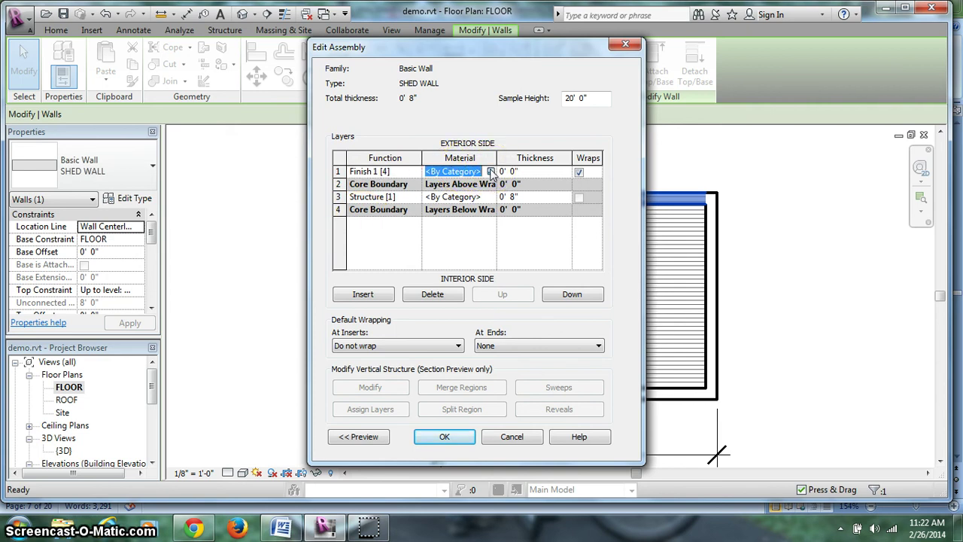
left_click(490, 171)
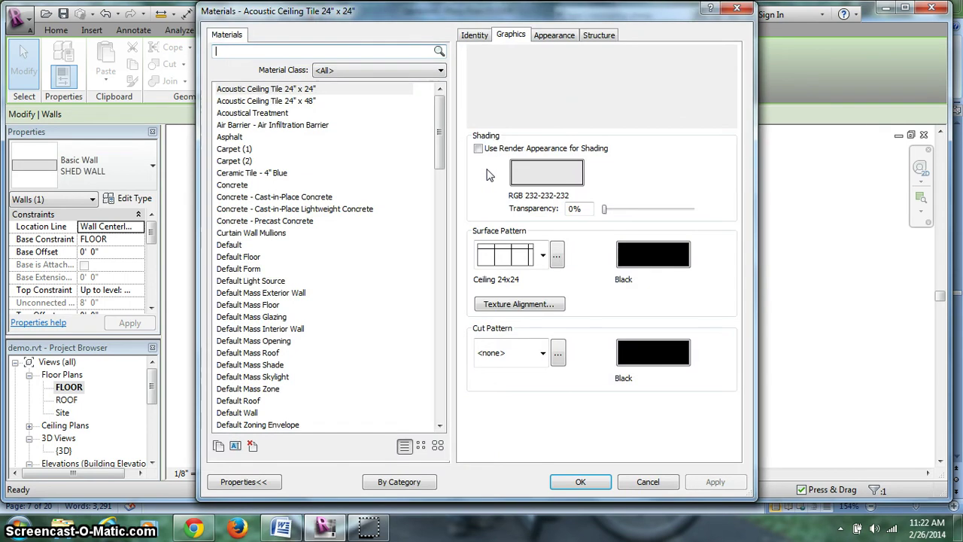
mouse_move(434, 240)
left_mouse_down()
mouse_move(439, 370)
mouse_move(441, 359)
left_mouse_up()
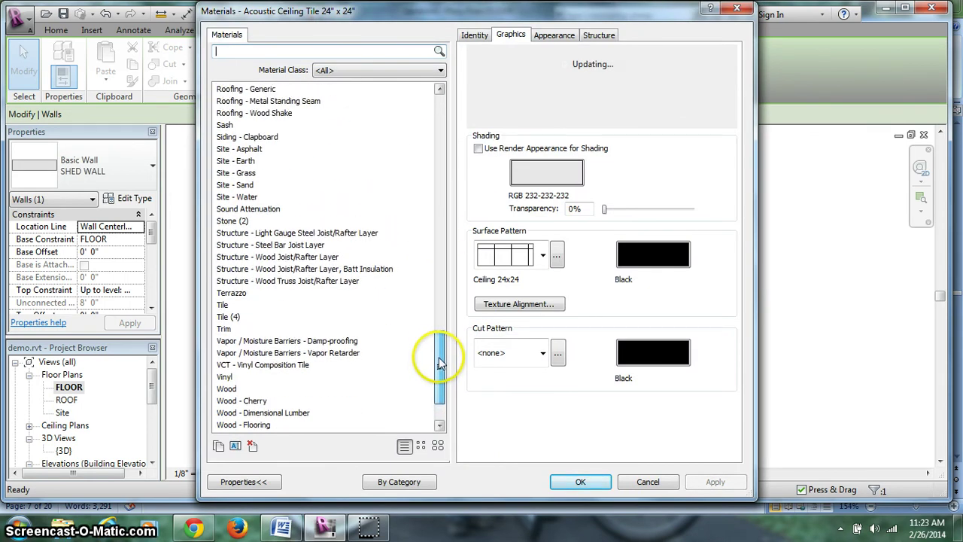
left_click(254, 137)
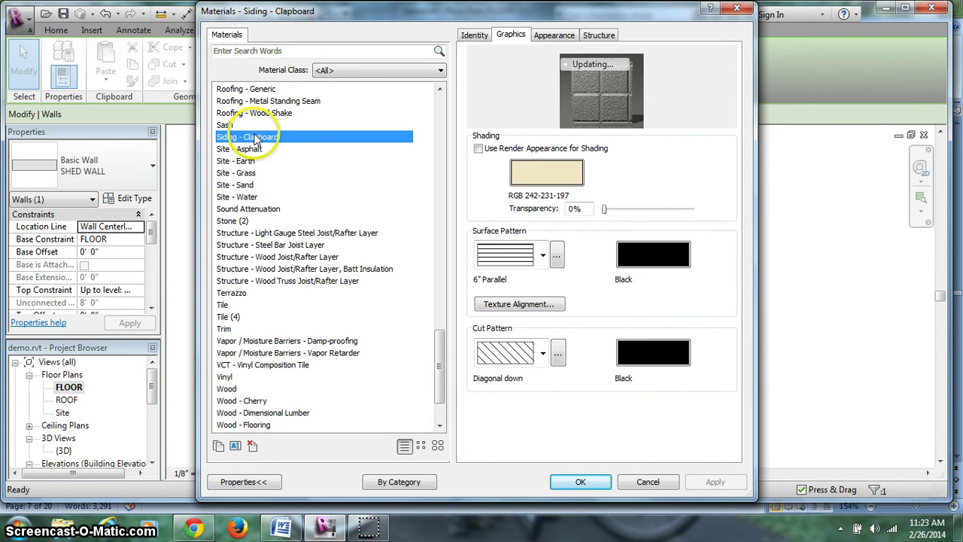
left_click(577, 483)
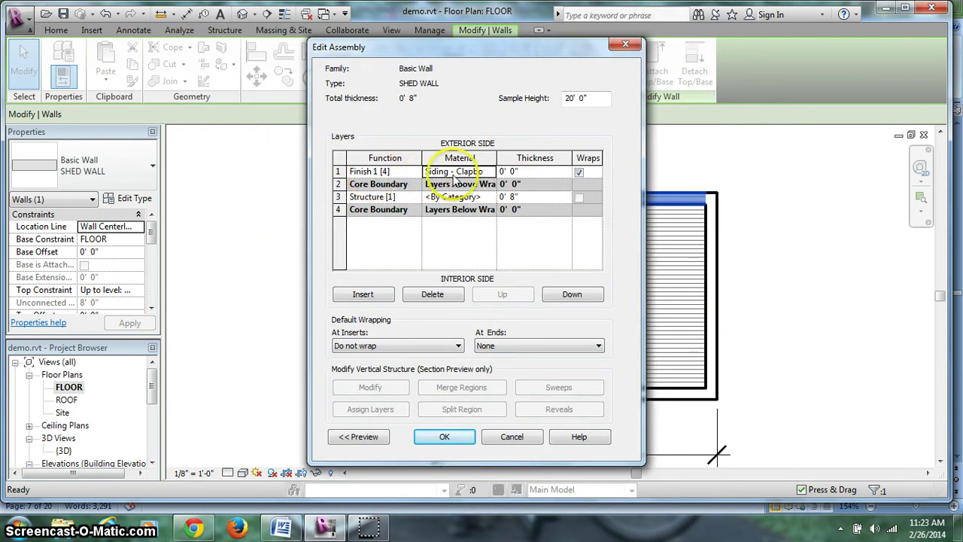
- Check the top layer's 1/2" thickness against the handout, giving an 8 1/2" wall
left_click(530, 174)
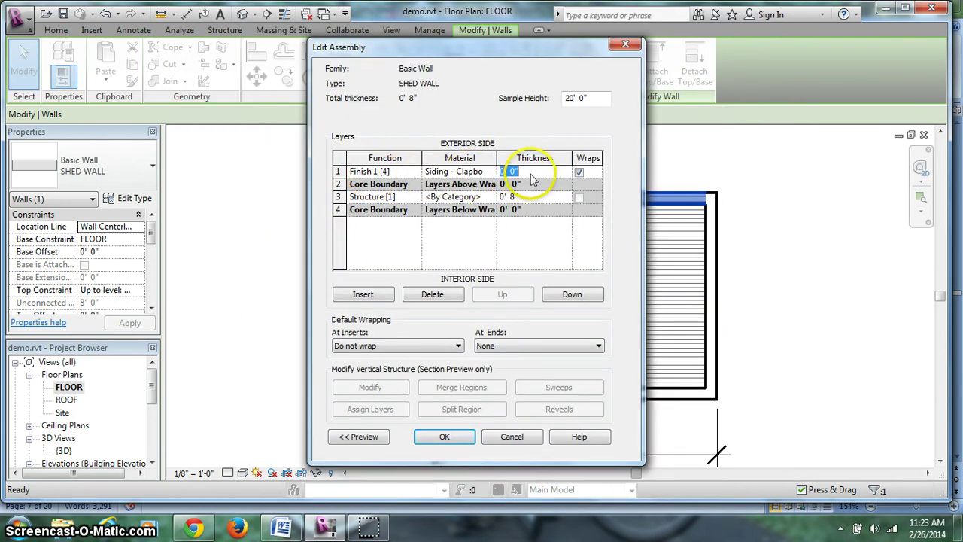
left_click(327, 528)
left_click(281, 528)
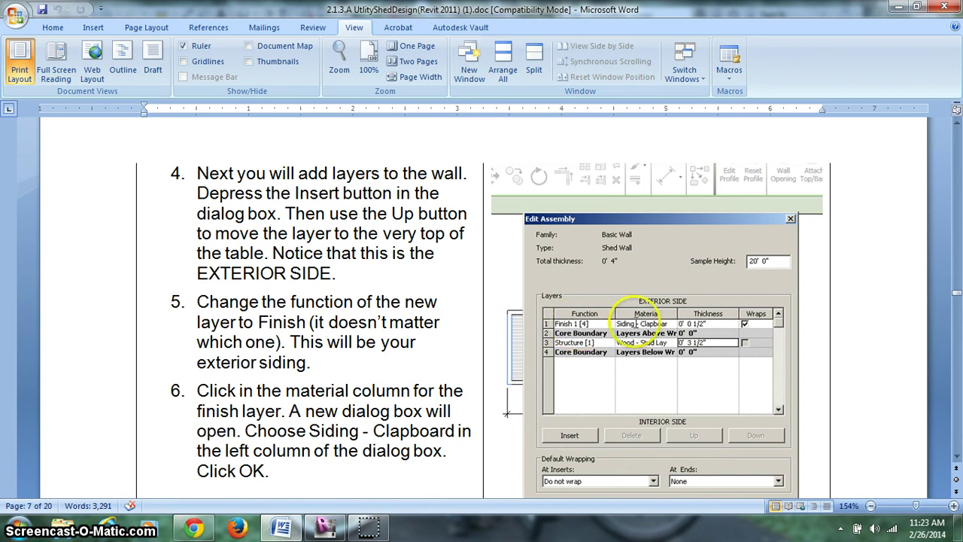
left_click(325, 526)
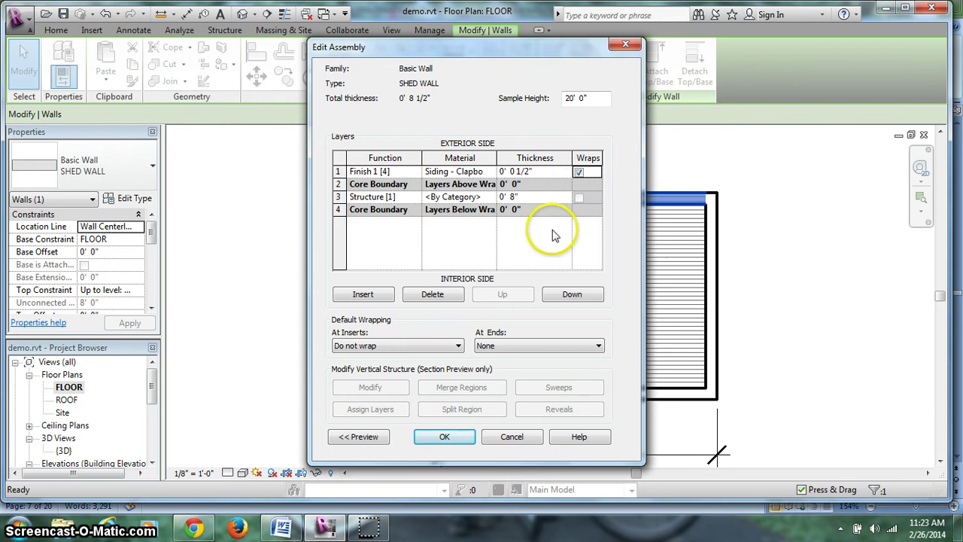
- Read handout steps 7–11 on the sample sheathing-stud-gypsum wall, then return to Revit
left_click(290, 529)
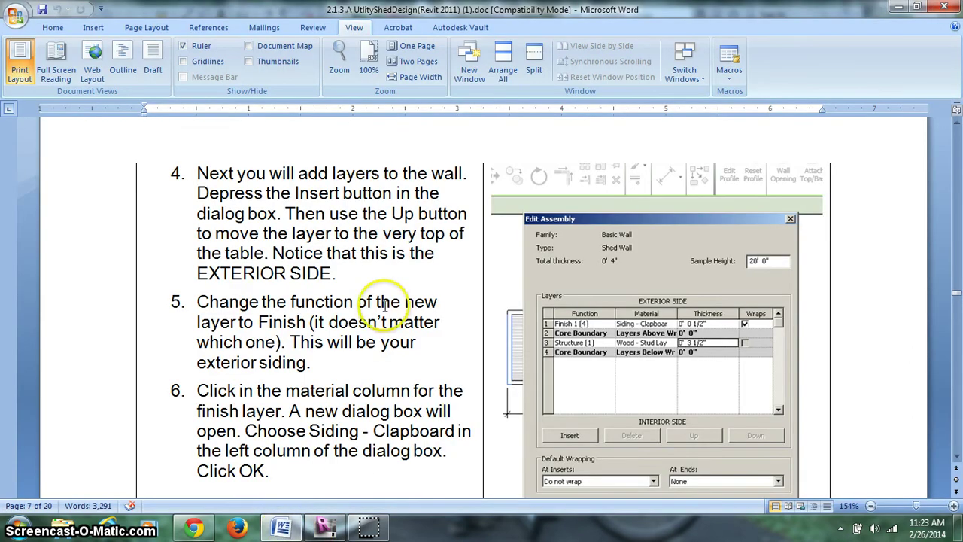
scroll(384, 295, "down", 2)
scroll(382, 291, "down", 1)
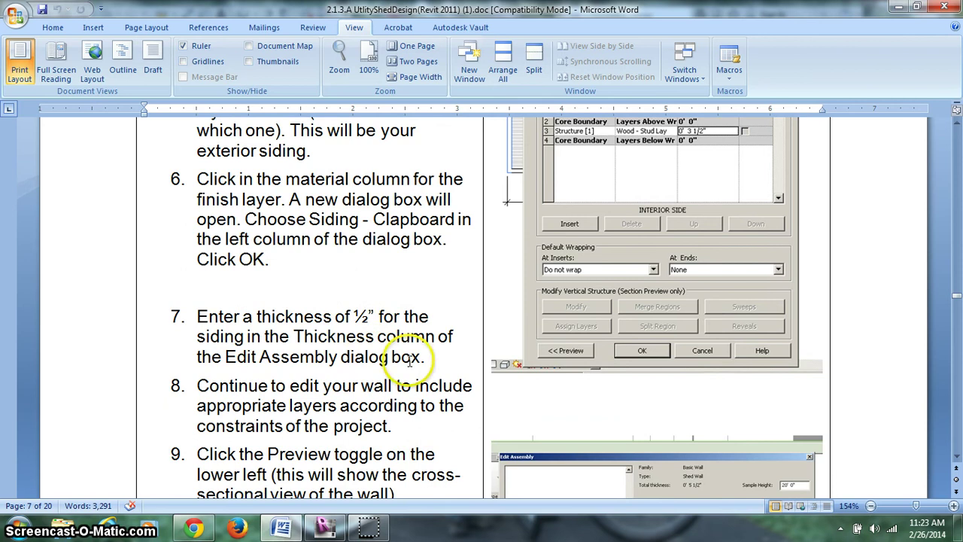
scroll(409, 355, "down", 2)
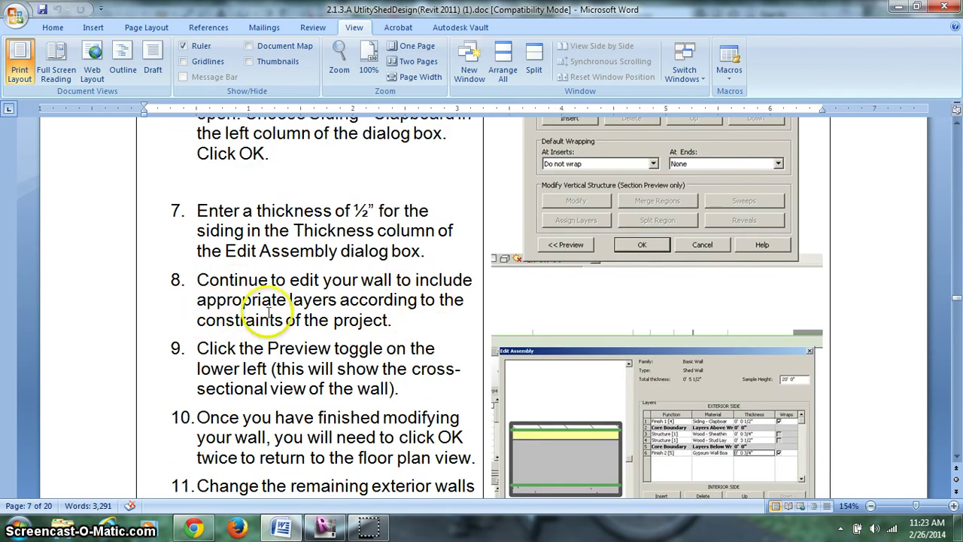
scroll(280, 315, "down", 1)
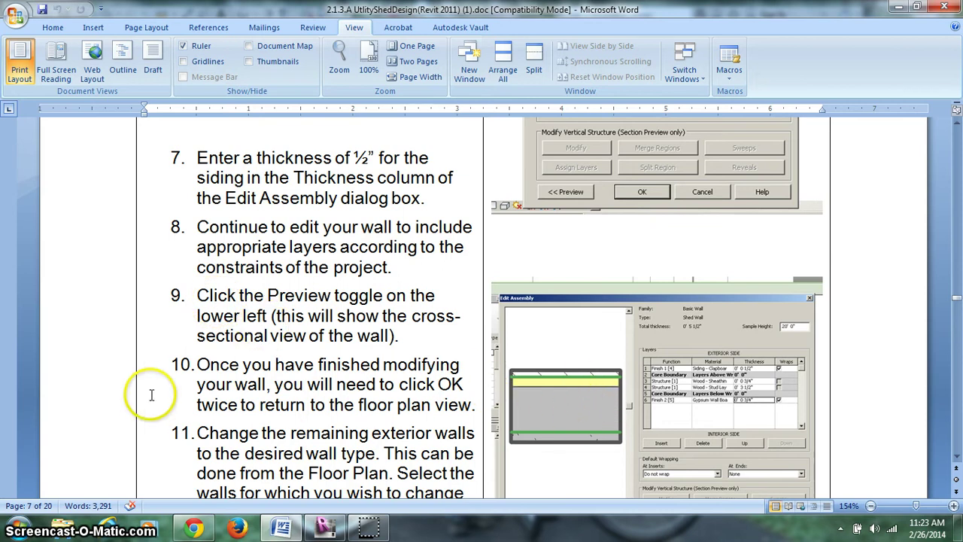
scroll(194, 399, "down", 1)
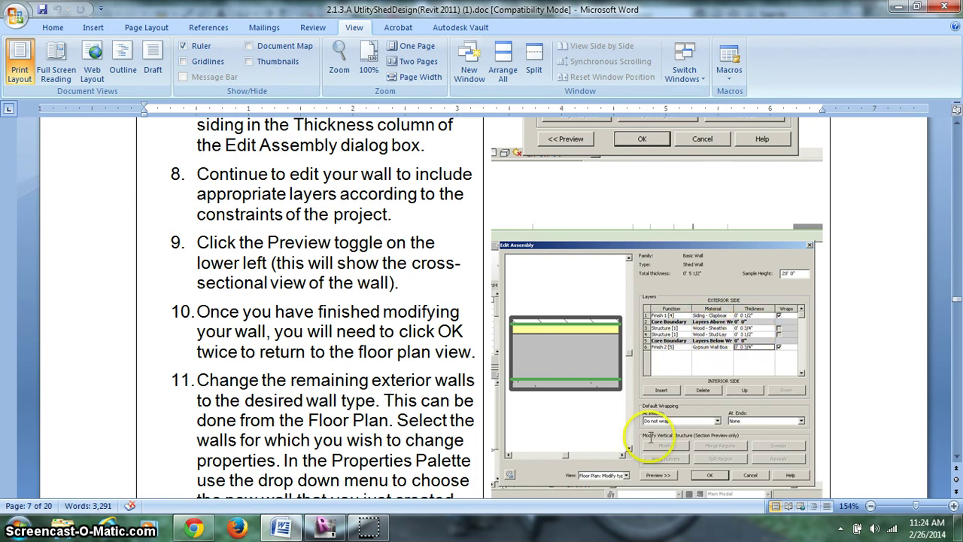
left_click(345, 531)
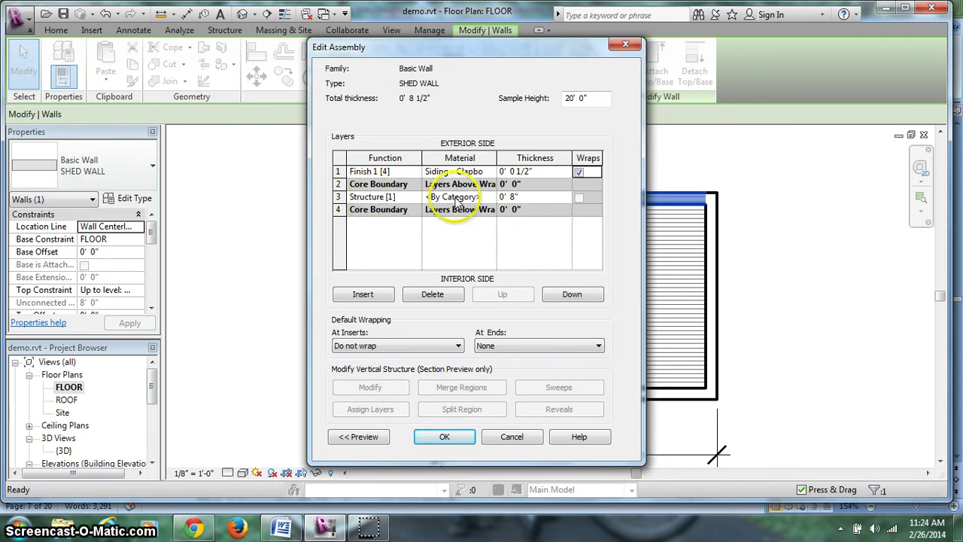
- Make the structure layer 3/4" Wood - Sheathing - plywood
left_click(457, 196)
left_click(490, 196)
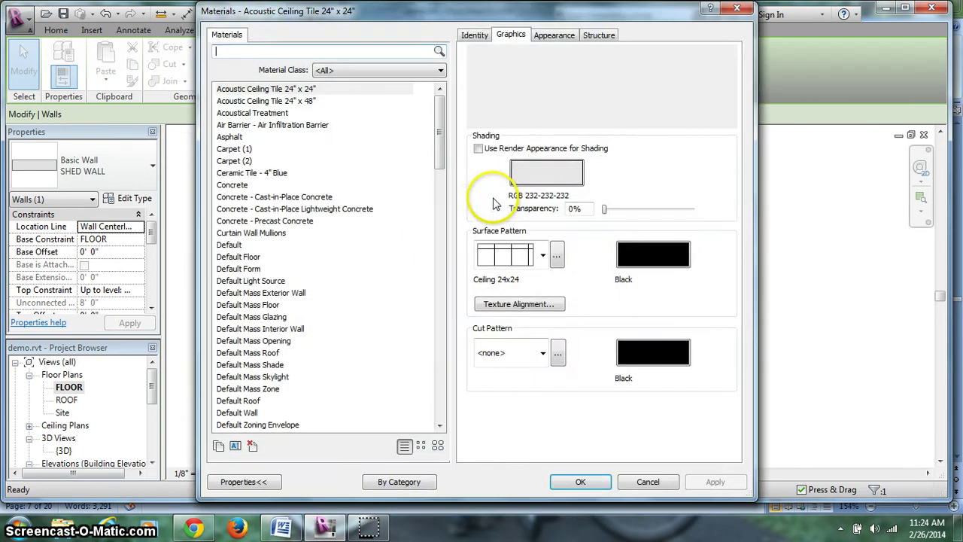
mouse_move(440, 158)
left_mouse_down()
mouse_move(440, 309)
mouse_move(354, 409)
mouse_move(425, 394)
mouse_move(376, 418)
left_mouse_up()
left_click(281, 402)
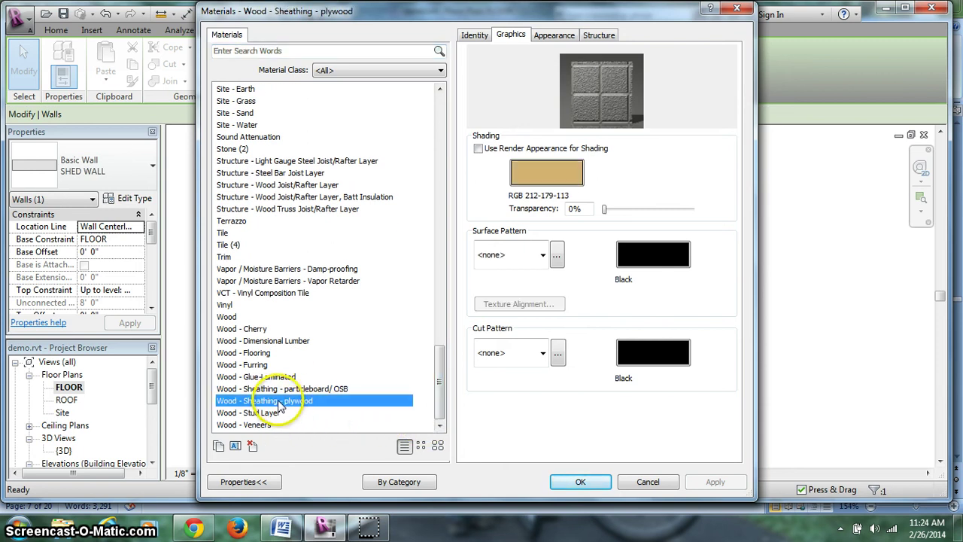
left_click(273, 388)
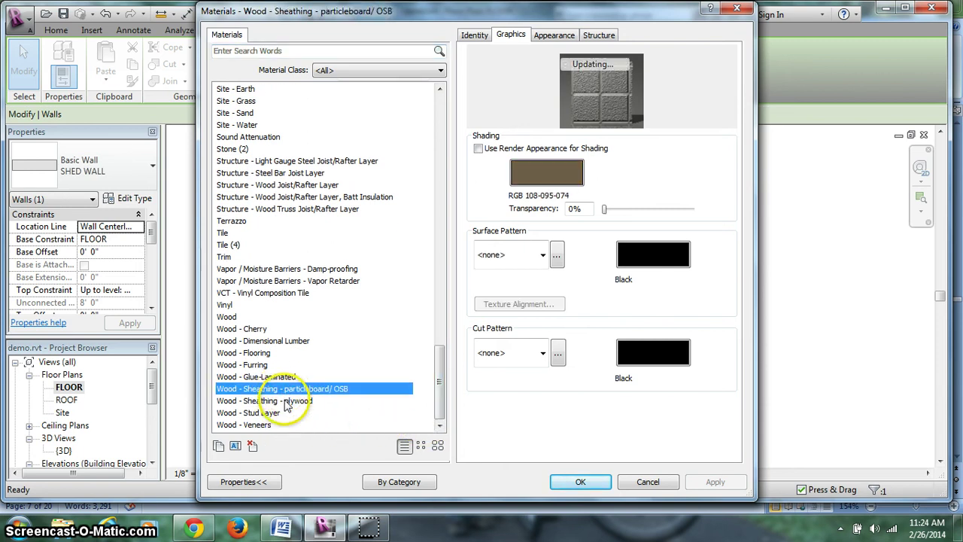
left_click(285, 402)
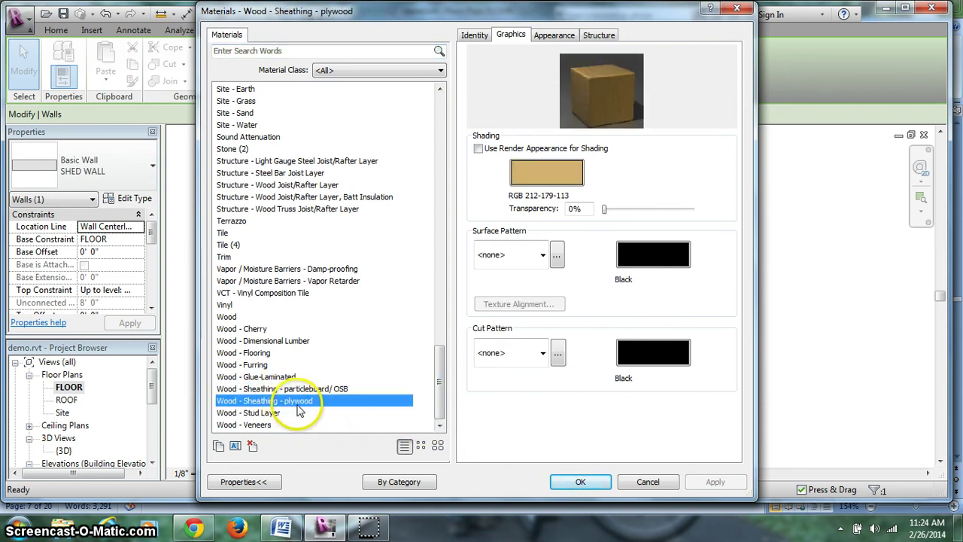
left_click(576, 481)
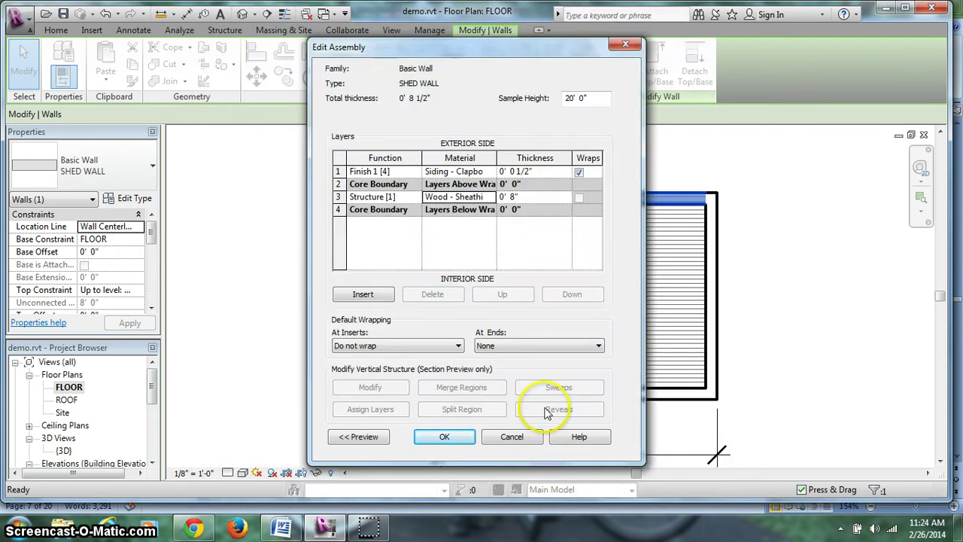
left_click(525, 198)
type("0 3/4")
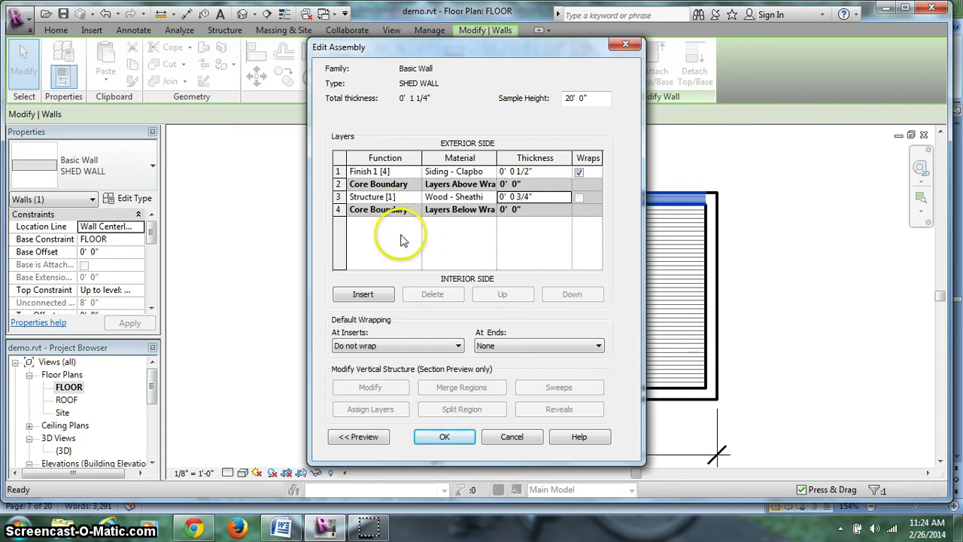
- Add a 3 1/2" Wood - Stud Layer below the sheathing, making the wall 4 3/4"
left_click(362, 294)
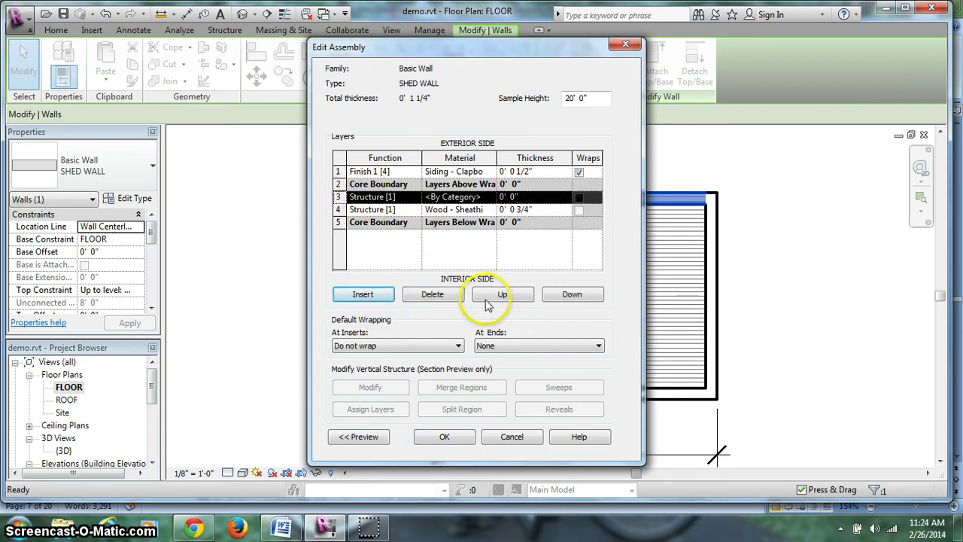
left_click(557, 294)
left_click(474, 209)
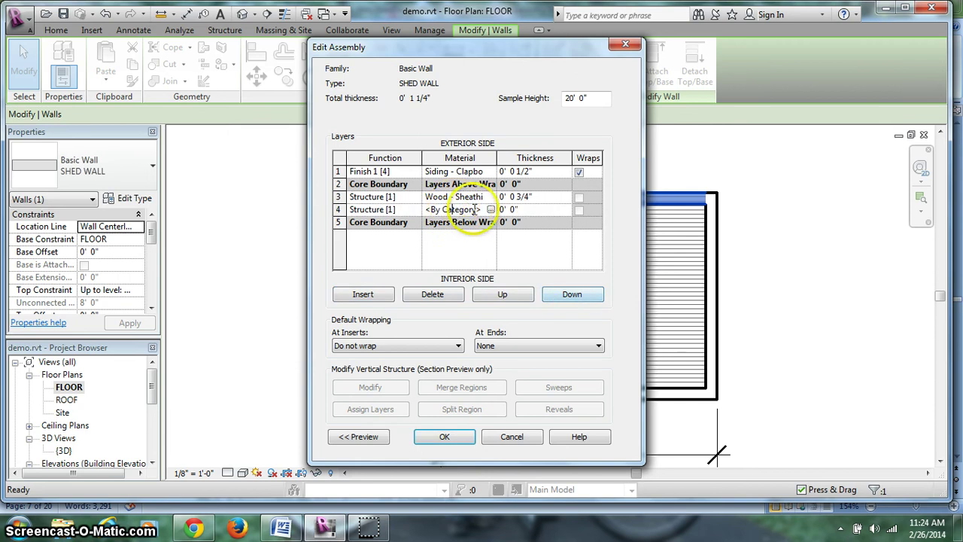
left_click(490, 211)
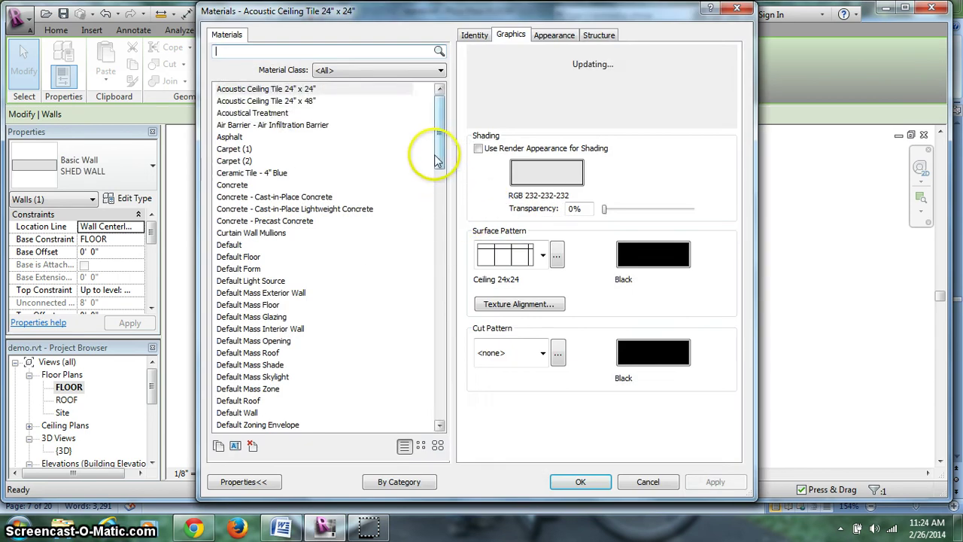
left_click_drag(436, 150, 431, 413)
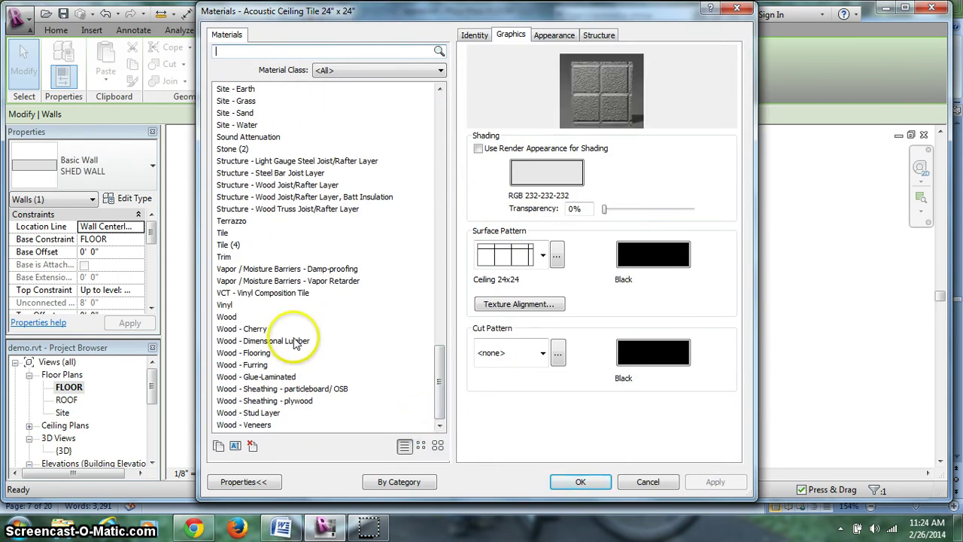
left_click(253, 412)
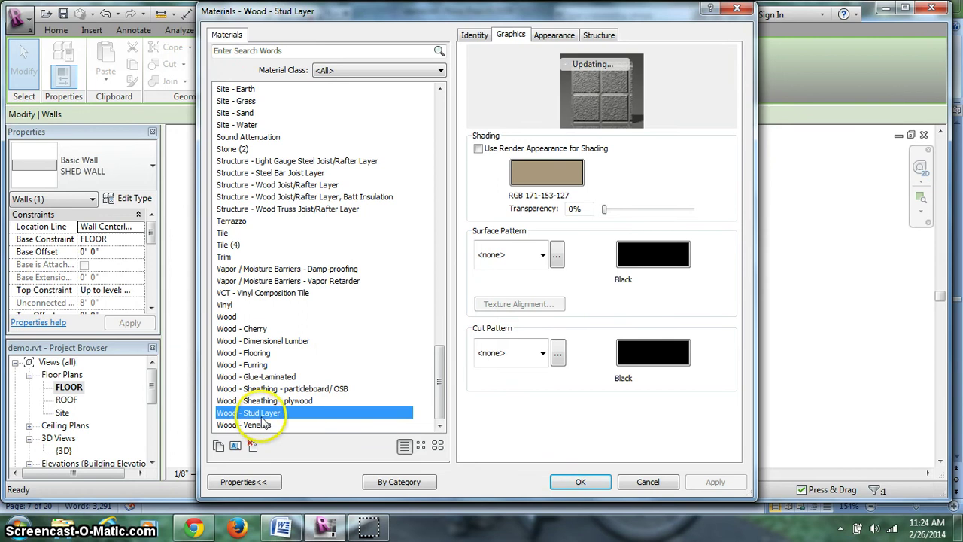
left_click(580, 481)
left_click(529, 209)
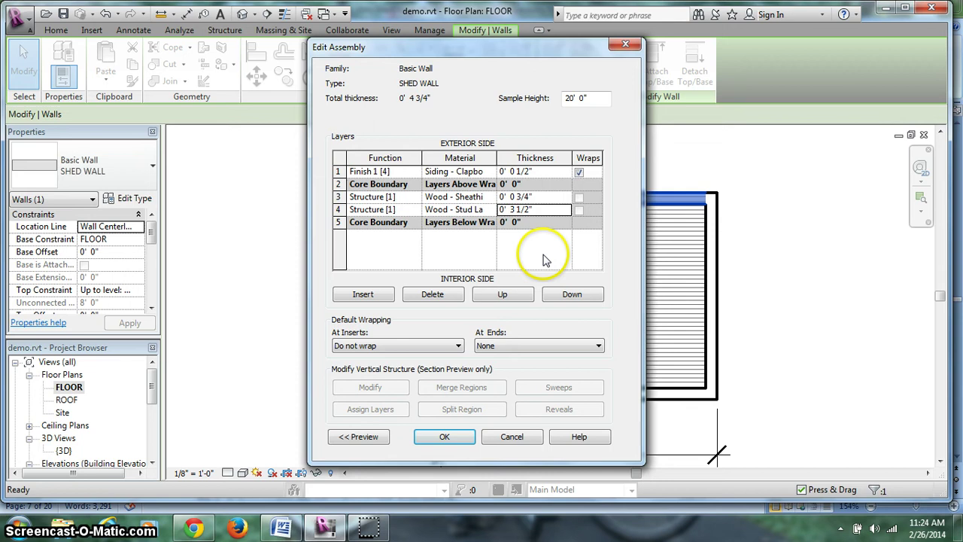
left_click(280, 528)
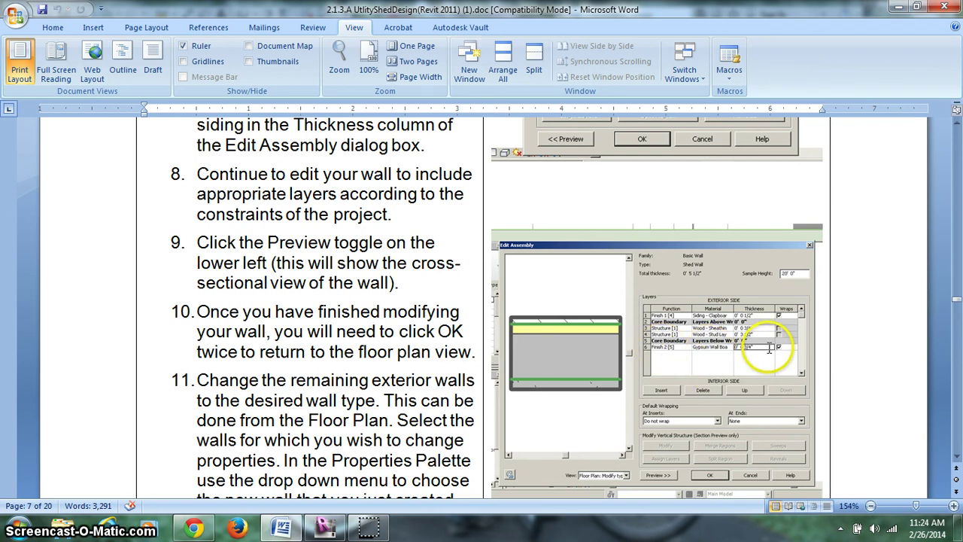
- Insert a new layer in the SHED WALL assembly and move it to the interior side
left_click(324, 528)
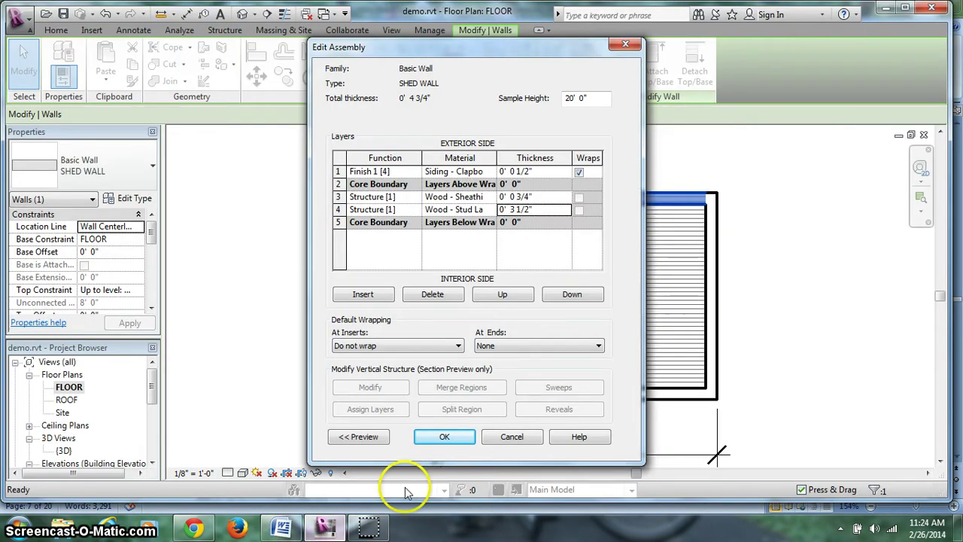
left_click(363, 294)
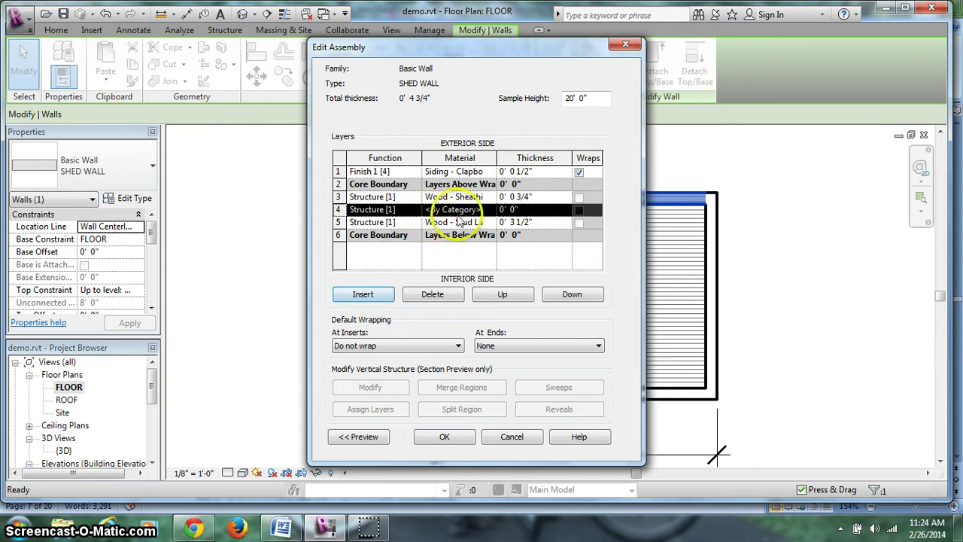
left_click(560, 299)
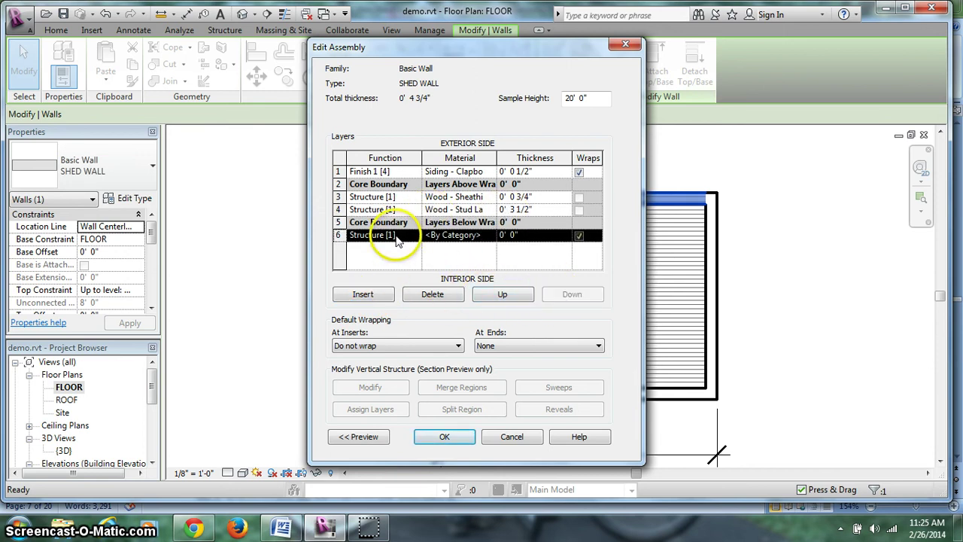
left_click(391, 236)
left_click(413, 235)
left_click(384, 258)
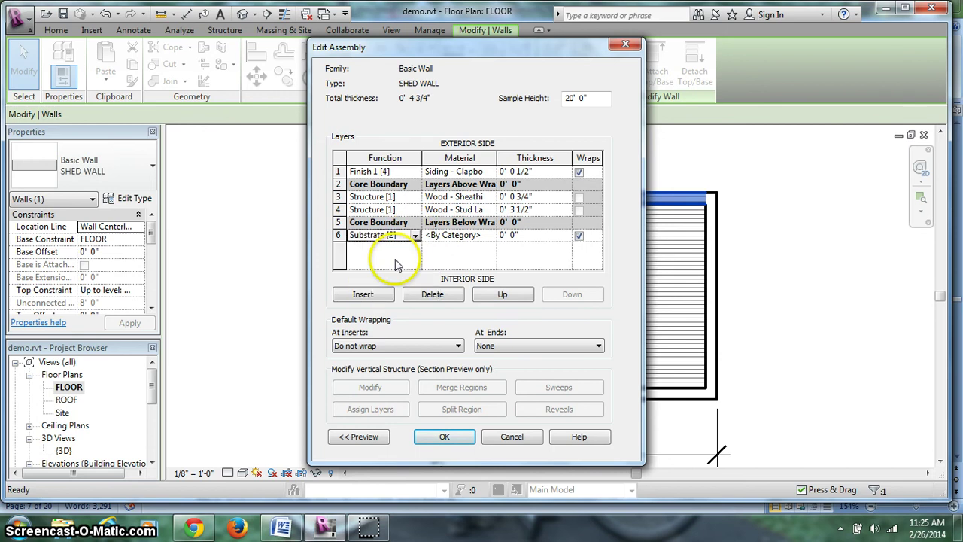
left_click(414, 236)
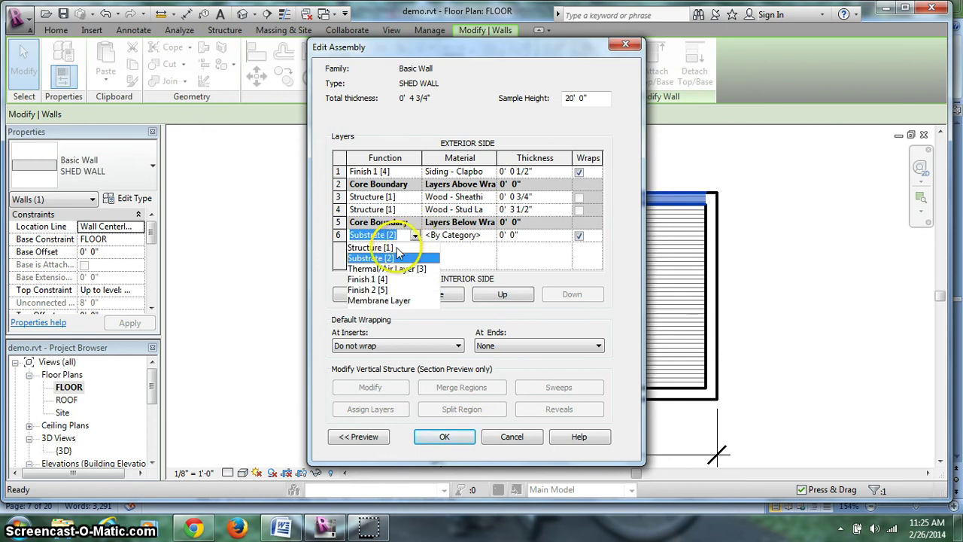
left_click(370, 247)
- Make the new layer a Finish 2 [5] Gypsum Wall Board layer, 3/4" thick
left_click(281, 528)
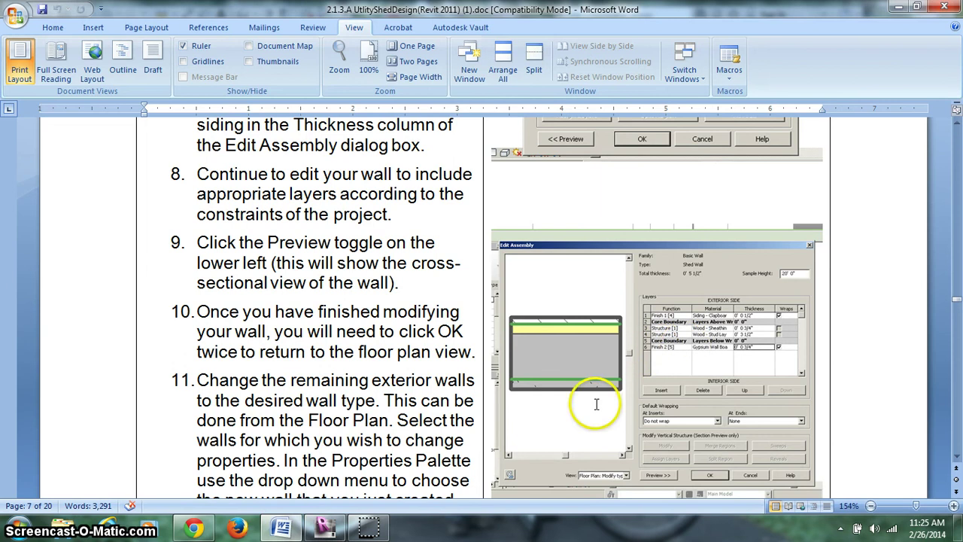
left_click(320, 529)
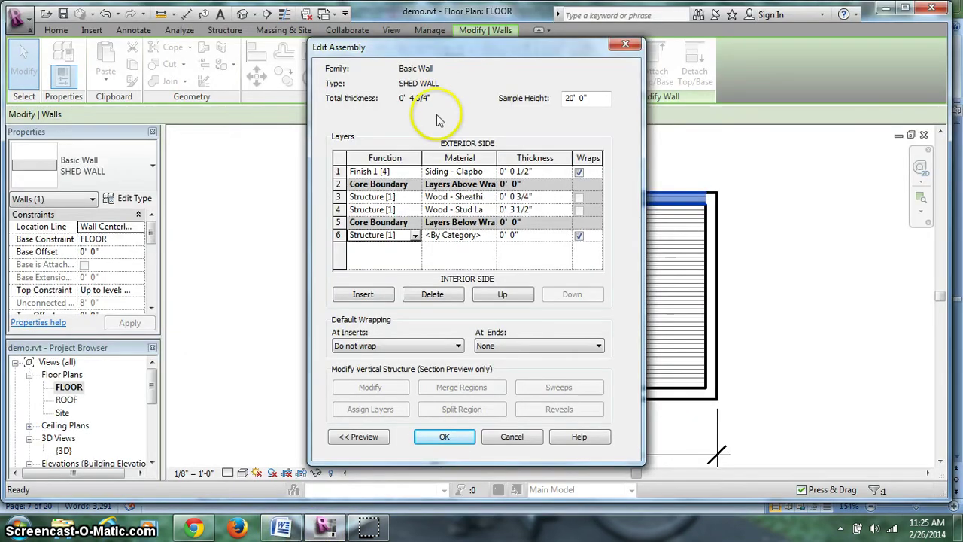
left_click(414, 235)
left_click(367, 289)
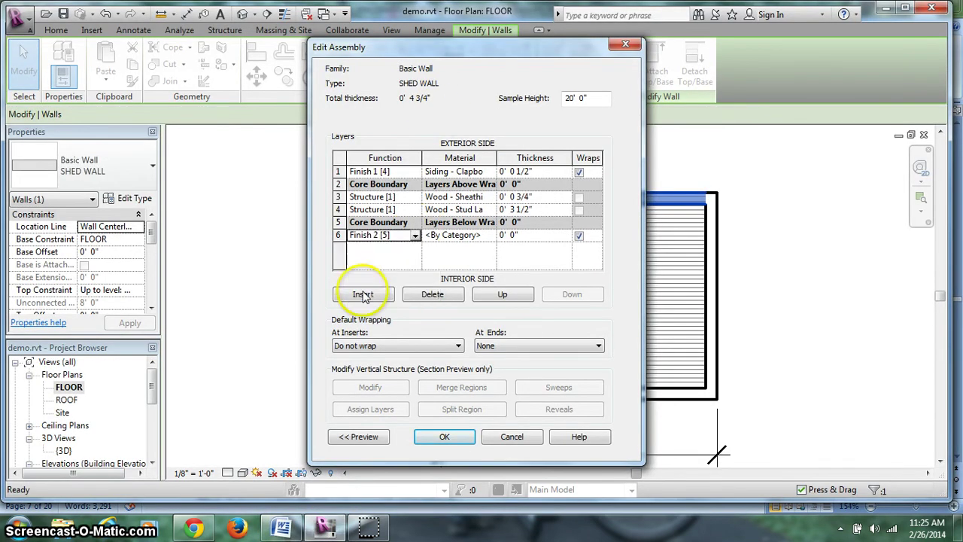
left_click(491, 234)
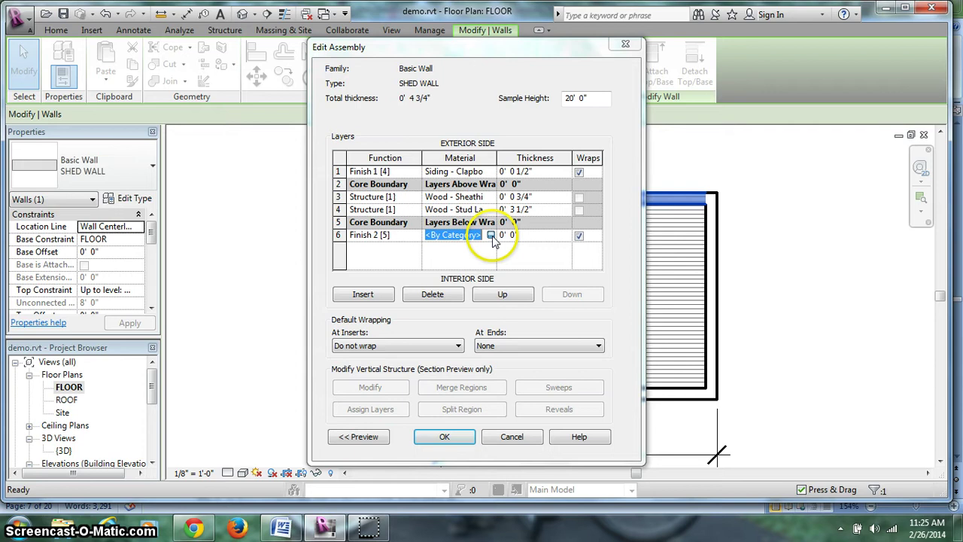
left_click_drag(440, 136, 441, 235)
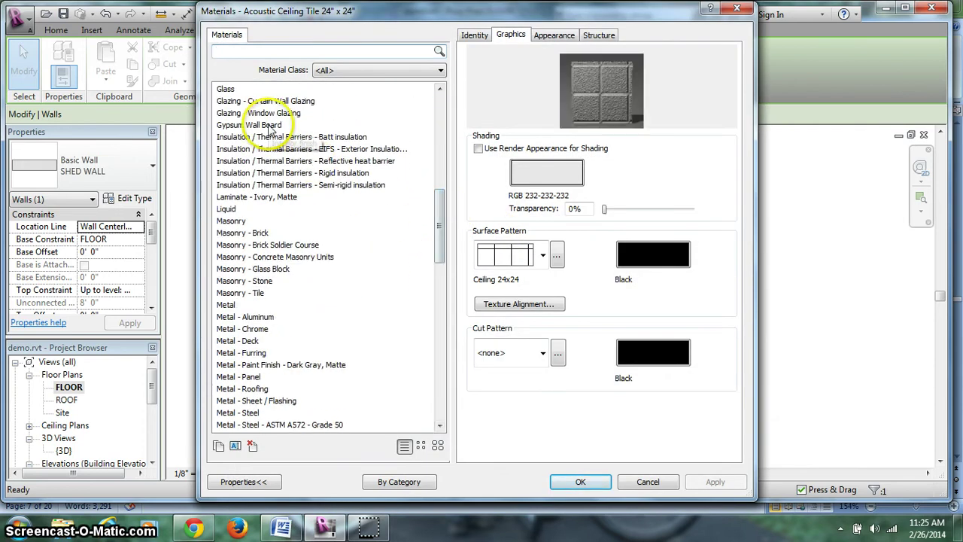
left_click(249, 125)
left_click(564, 483)
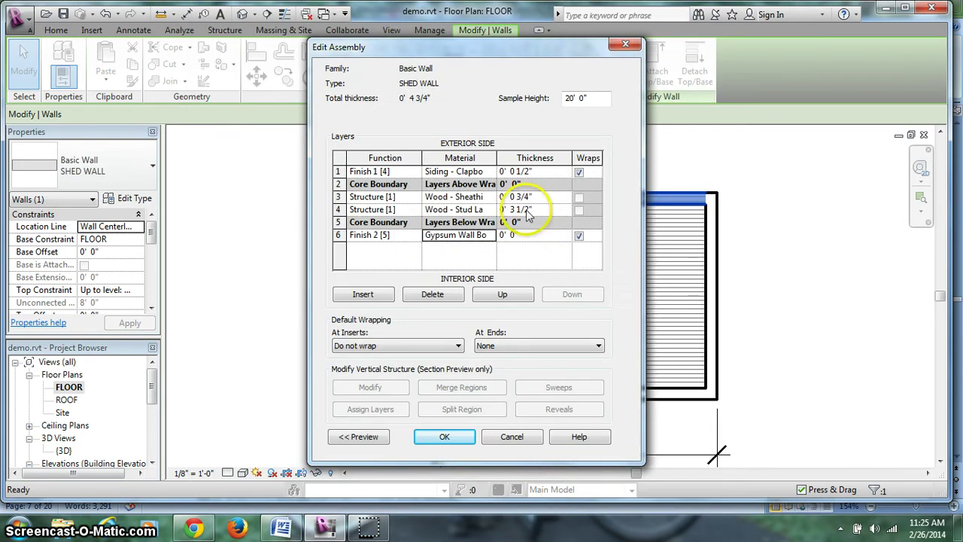
left_click(535, 235)
type("3/4")
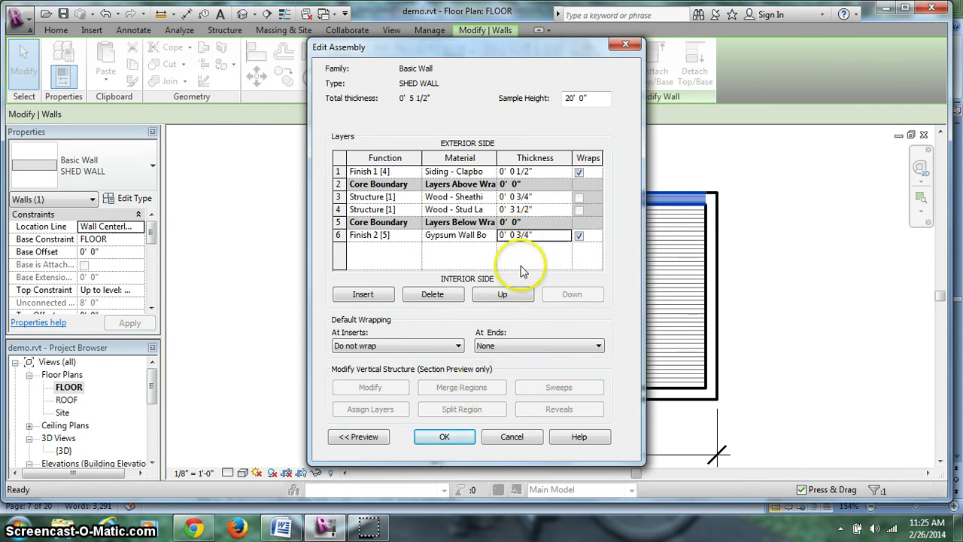
- Confirm the SHED WALL layers, then apply and close Type Properties with the preview shown
left_click(303, 529)
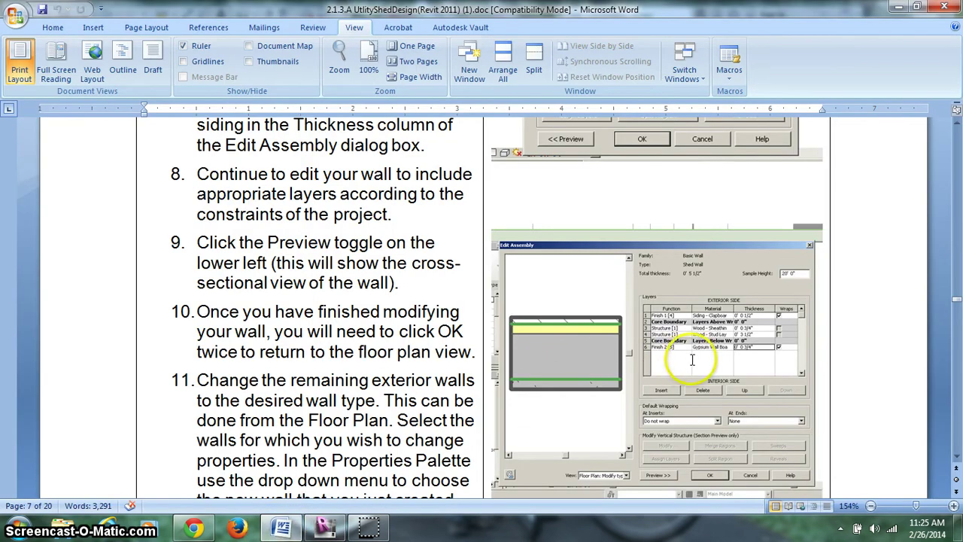
scroll(700, 357, "down", 3)
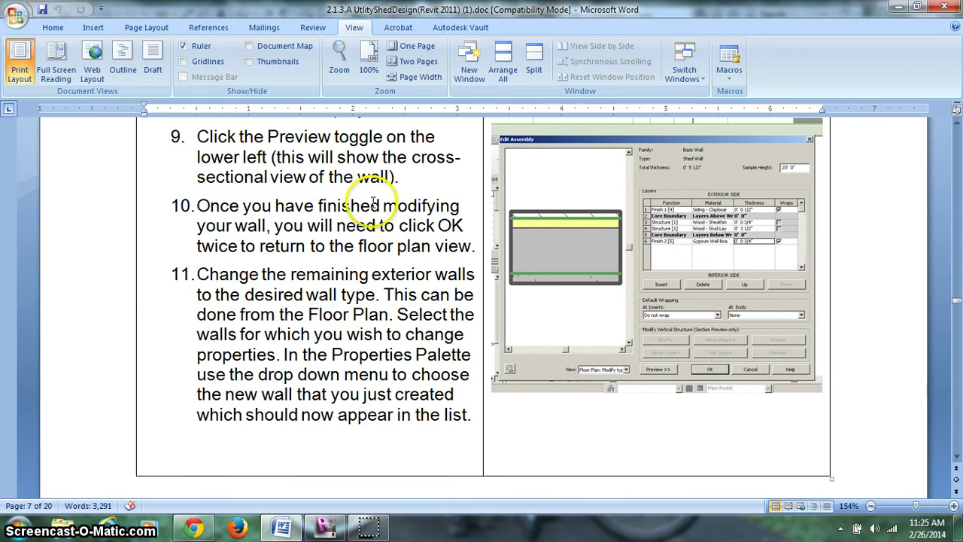
left_click(321, 529)
left_click(445, 439)
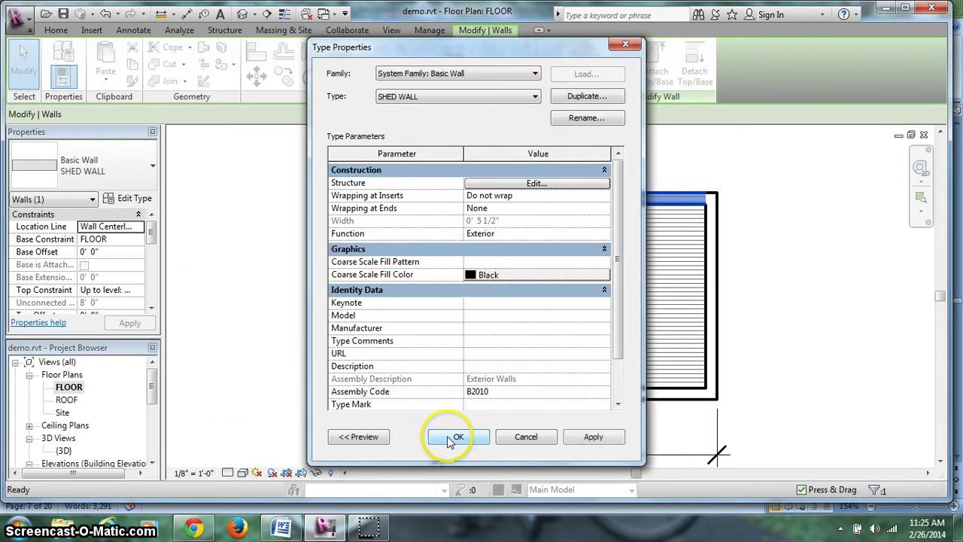
left_click(361, 437)
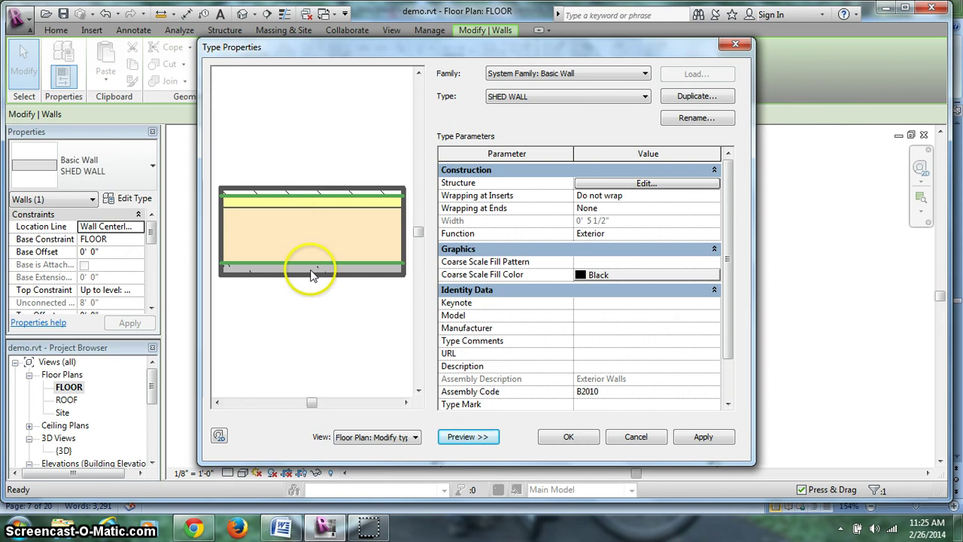
left_click(679, 446)
left_click(565, 439)
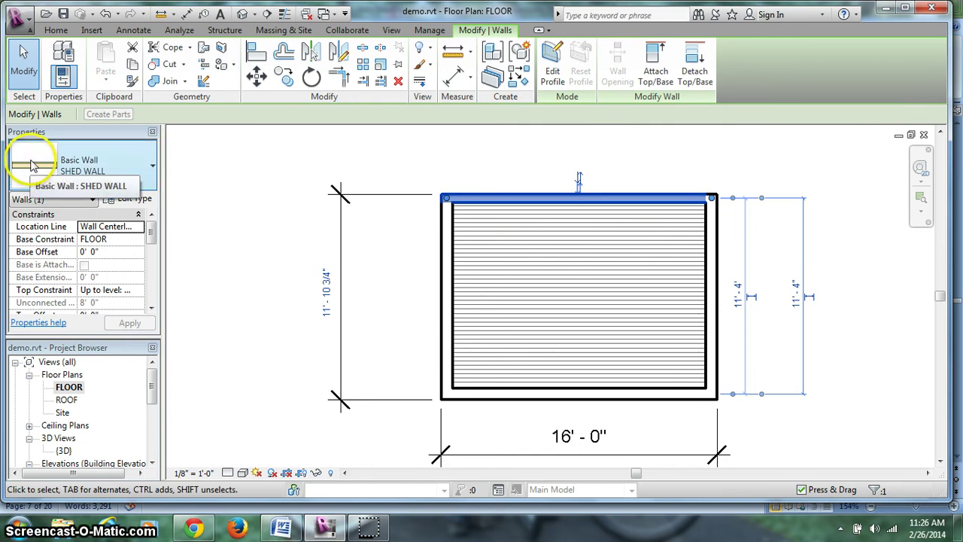
- Switch the left, bottom and right Generic 8" walls to the SHED WALL type
left_click(445, 259)
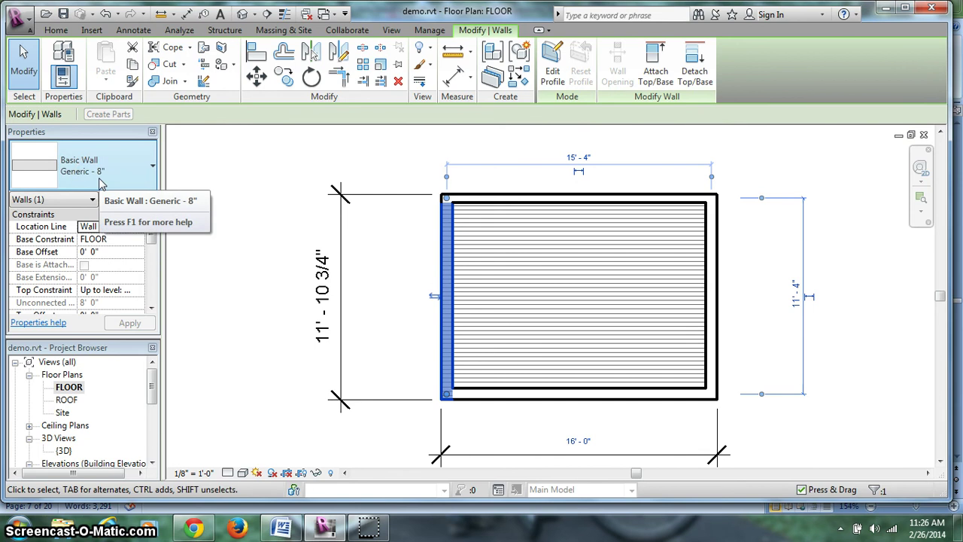
left_click(596, 200)
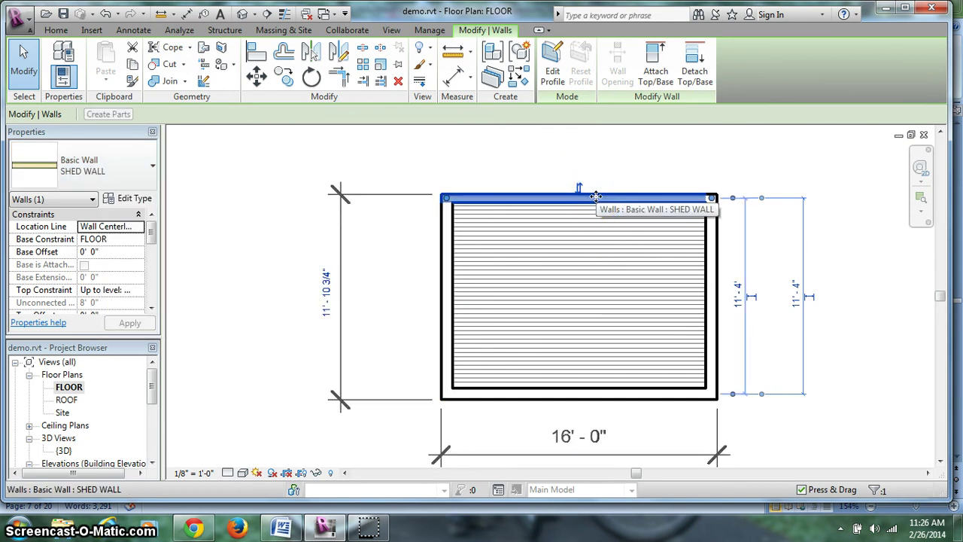
left_click(399, 275)
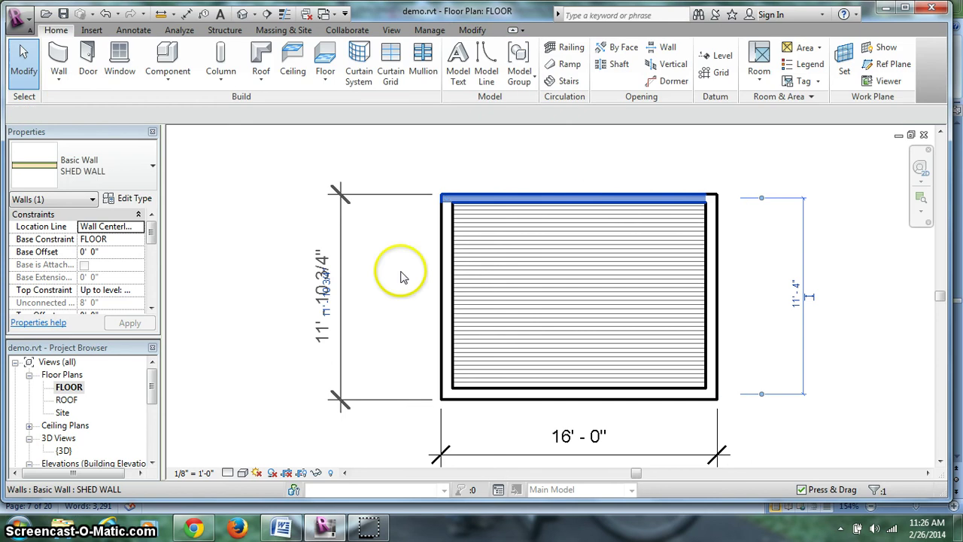
left_click(441, 259)
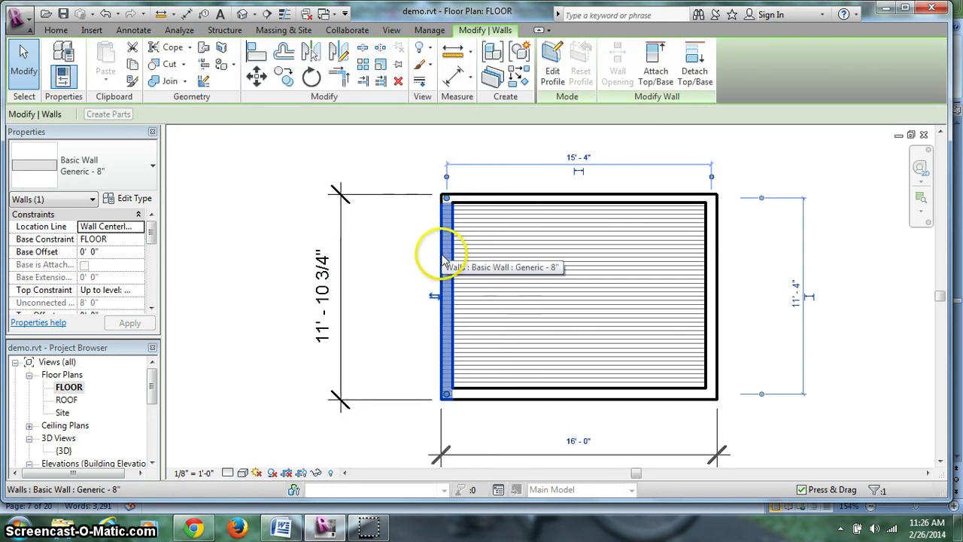
left_click(572, 393, "ctrl")
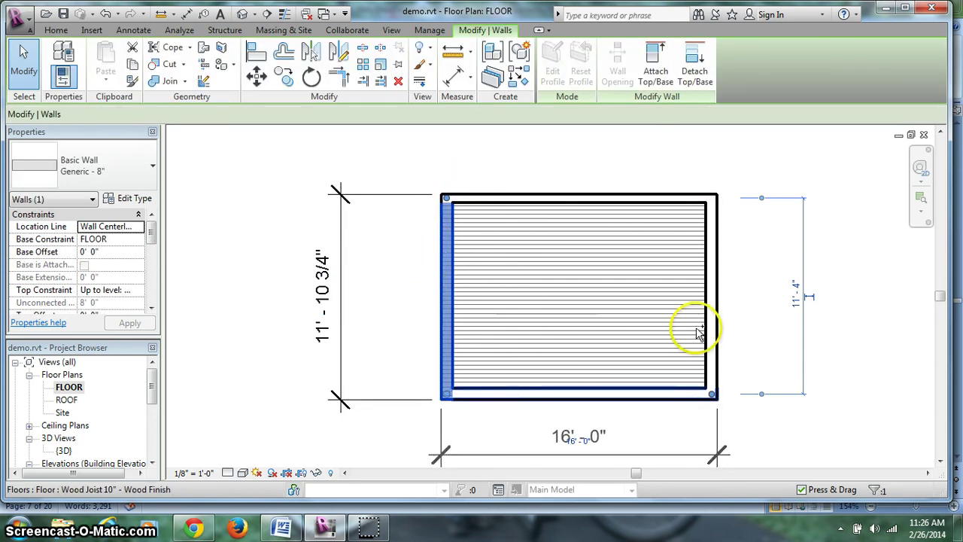
left_click(713, 323, "ctrl")
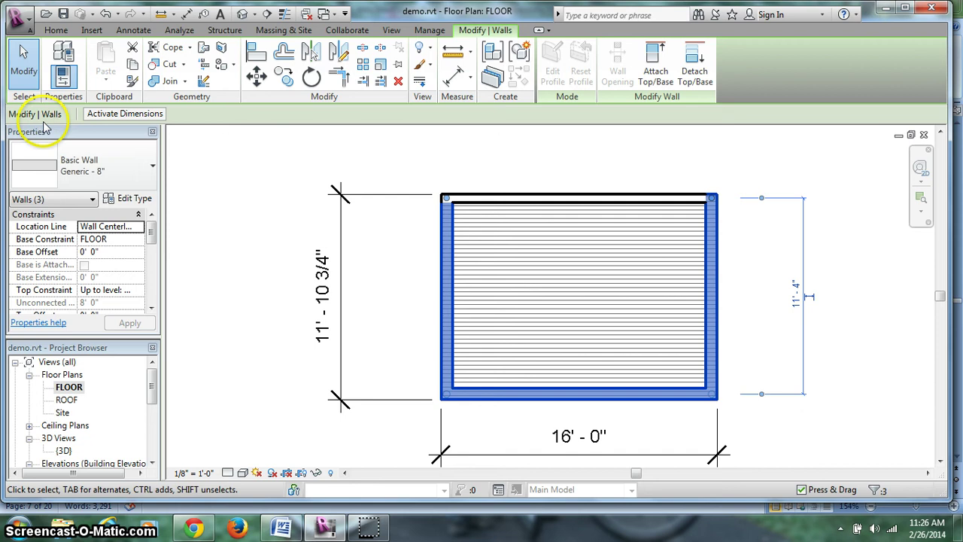
left_click(113, 158)
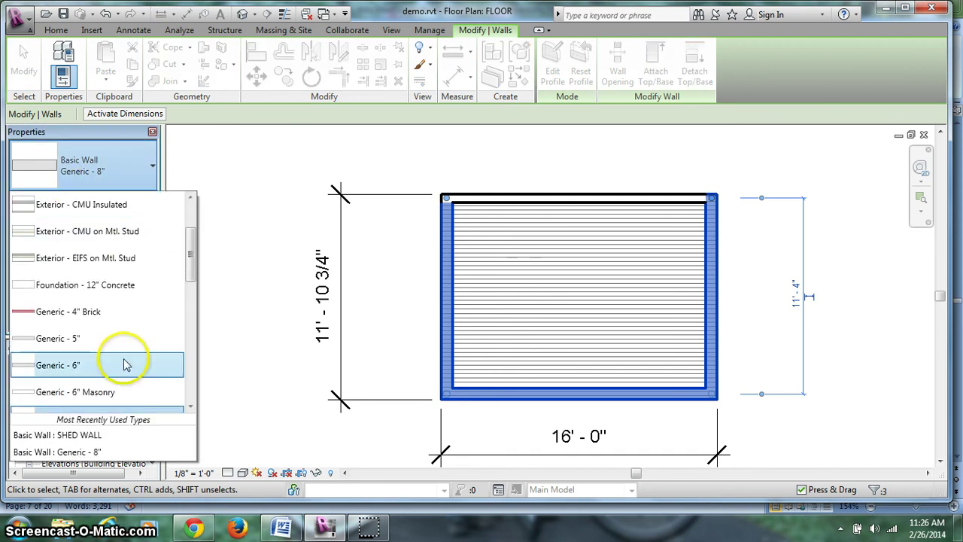
scroll(123, 333, "down", 1)
scroll(122, 327, "down", 1)
scroll(119, 334, "down", 1)
scroll(113, 335, "down", 3)
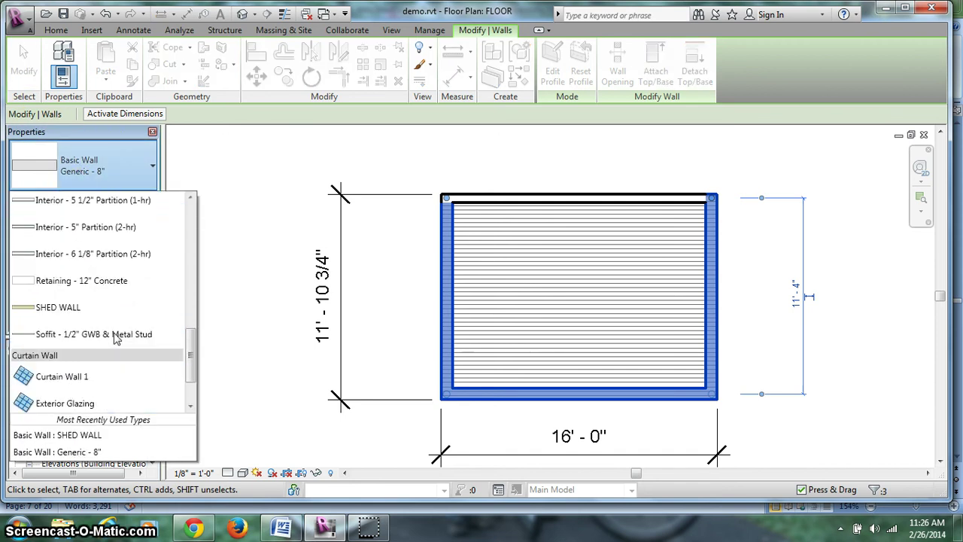
scroll(91, 316, "down", 1)
left_click(69, 276)
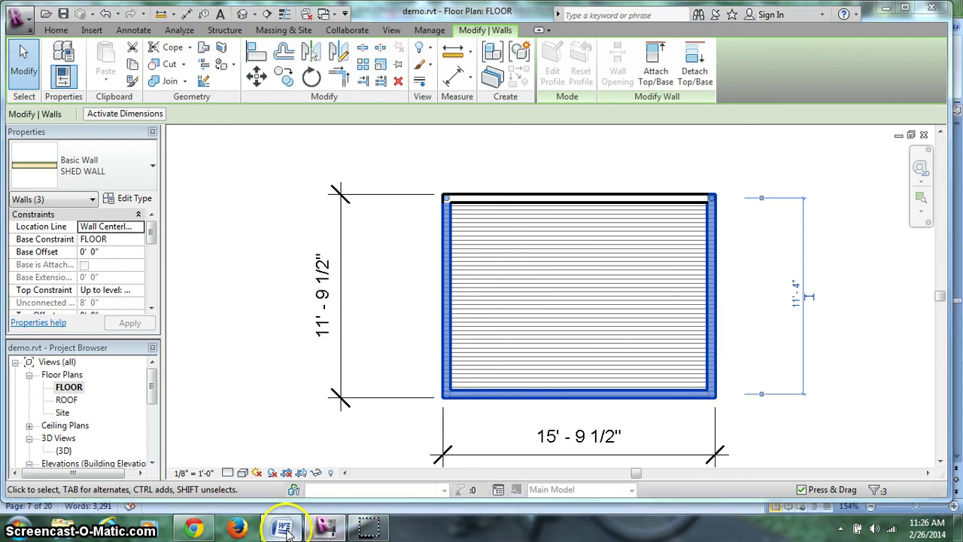
- Scroll the Word handout to Step 10 – Placing Components (Doors and Windows)
left_click(325, 529)
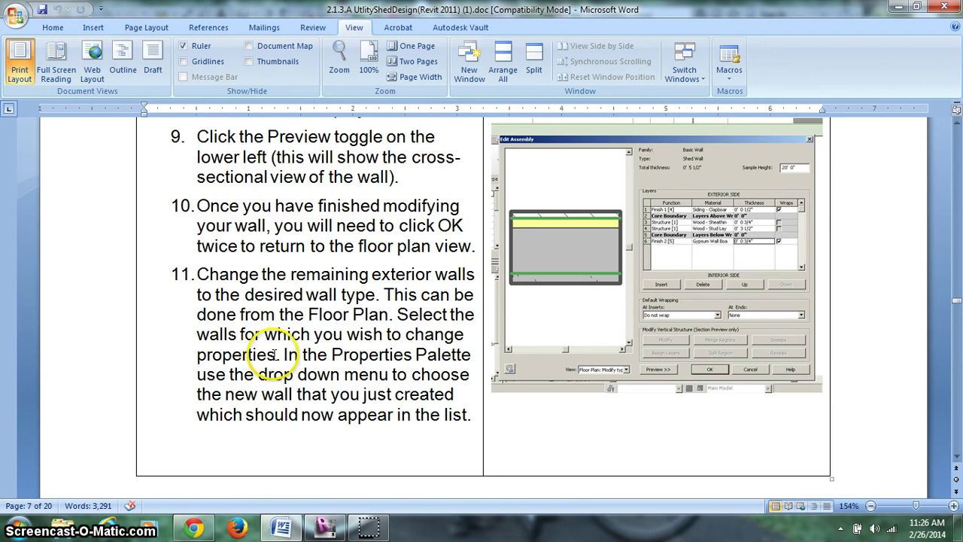
scroll(275, 354, "down", 5)
scroll(262, 344, "down", 5)
scroll(279, 342, "down", 1)
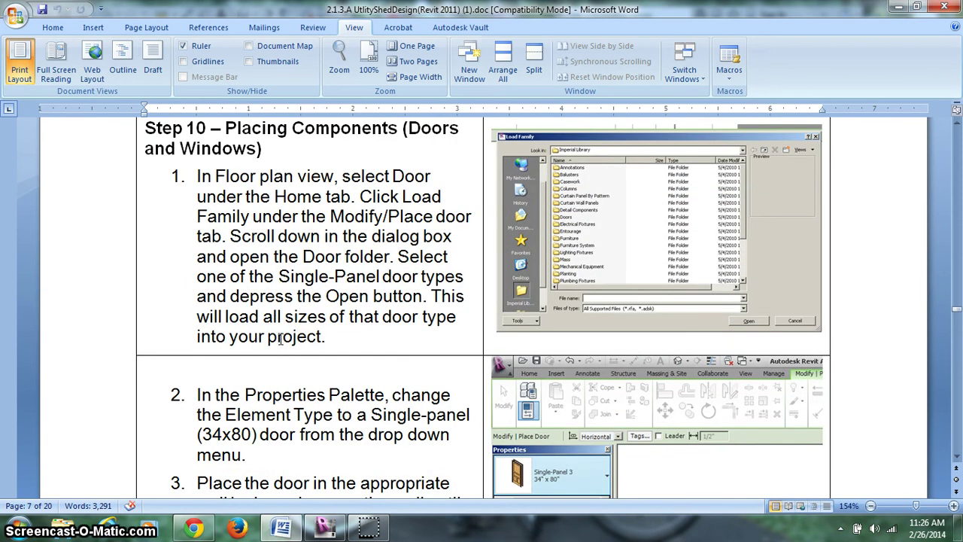
- Delete the old 15'-9 1/2" and 11'-9 1/2" dimensions from the shed plan
left_click(319, 524)
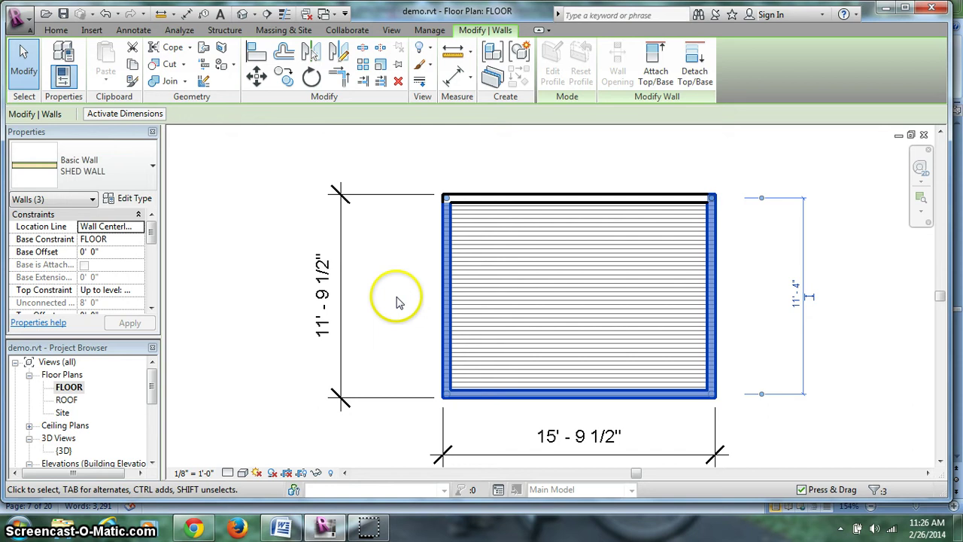
left_click(551, 439)
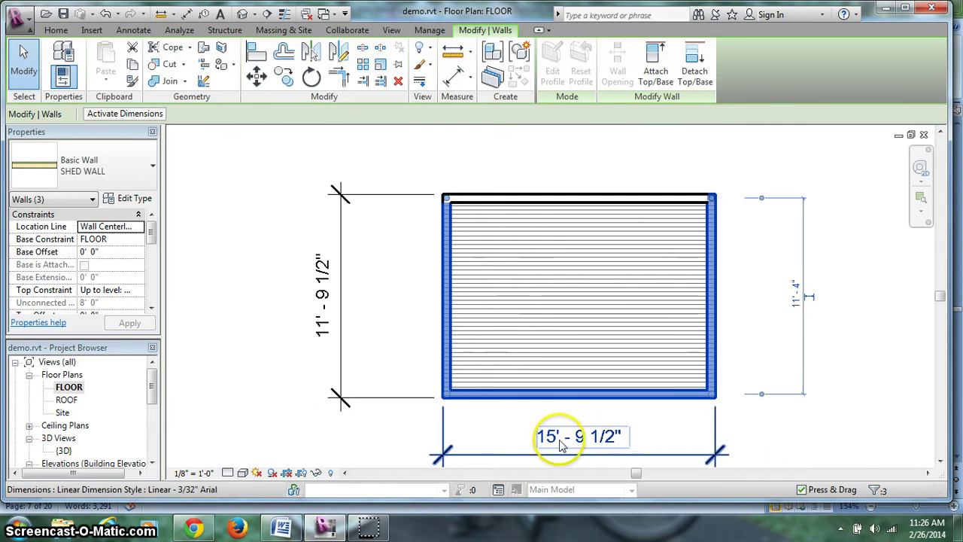
left_click(398, 429)
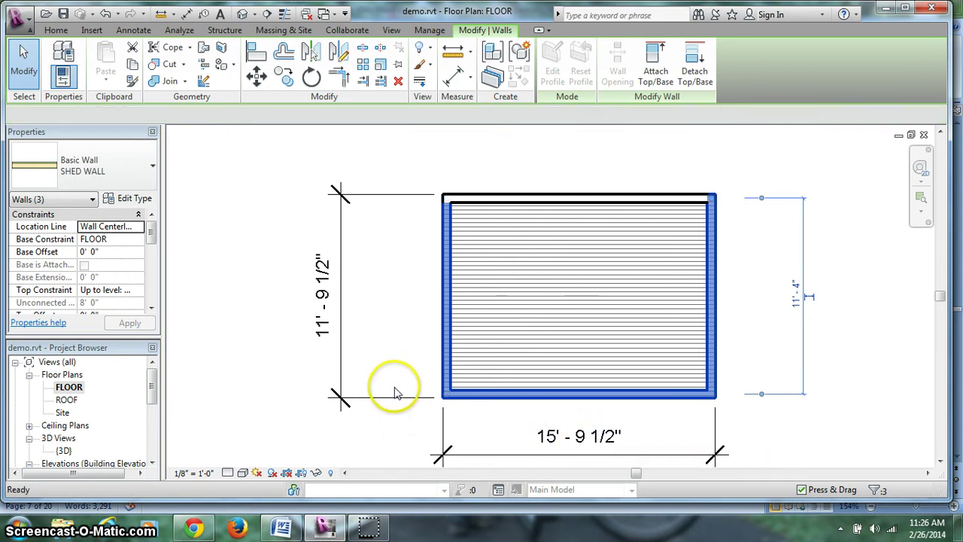
left_click(602, 438)
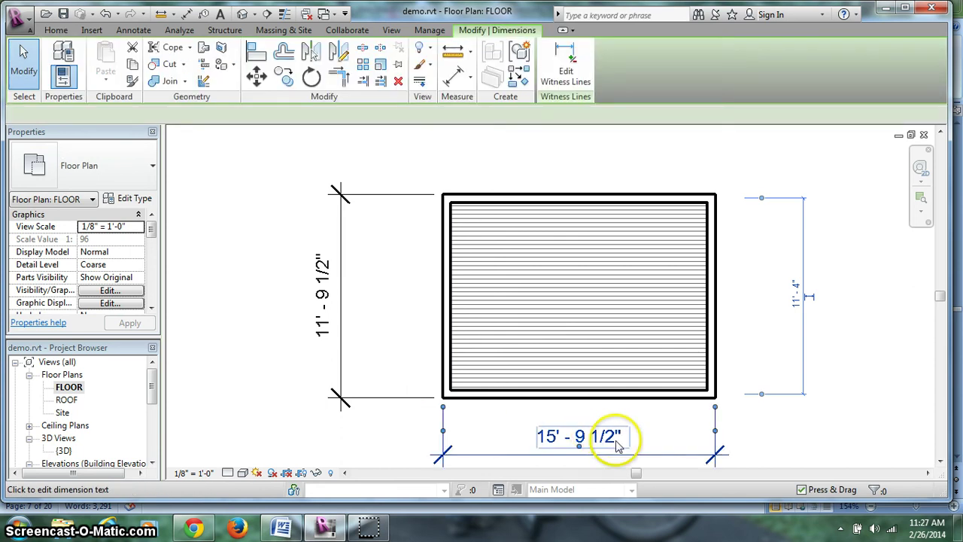
left_click(516, 390)
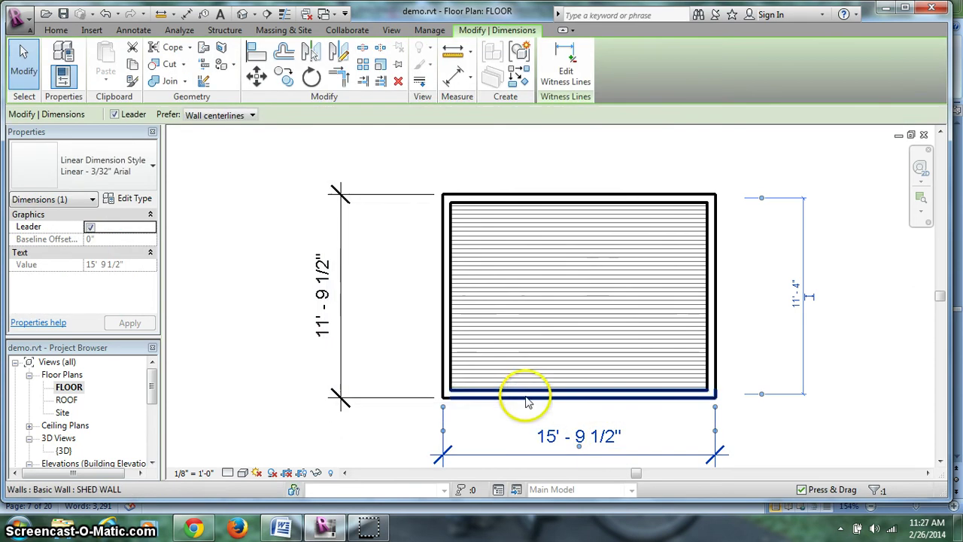
key("Escape")
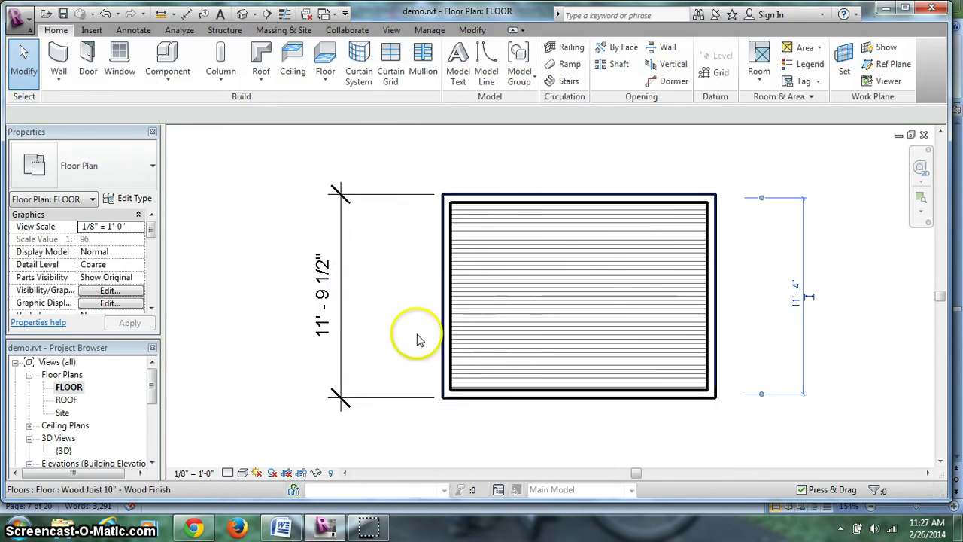
left_click(338, 325)
key("Delete")
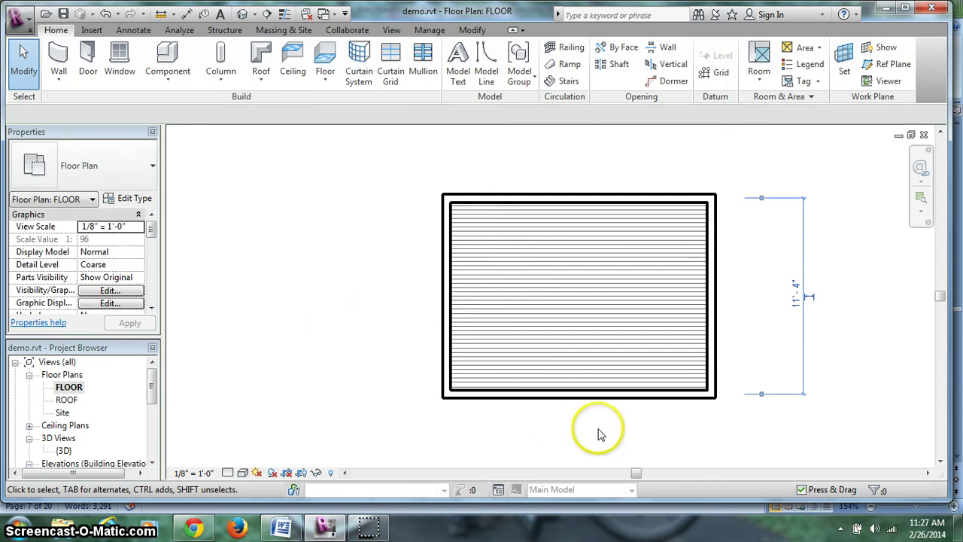
- Resize the shed to 12'-0" deep and 16'-0" long using the walls' temporary dimensions
left_click(594, 405)
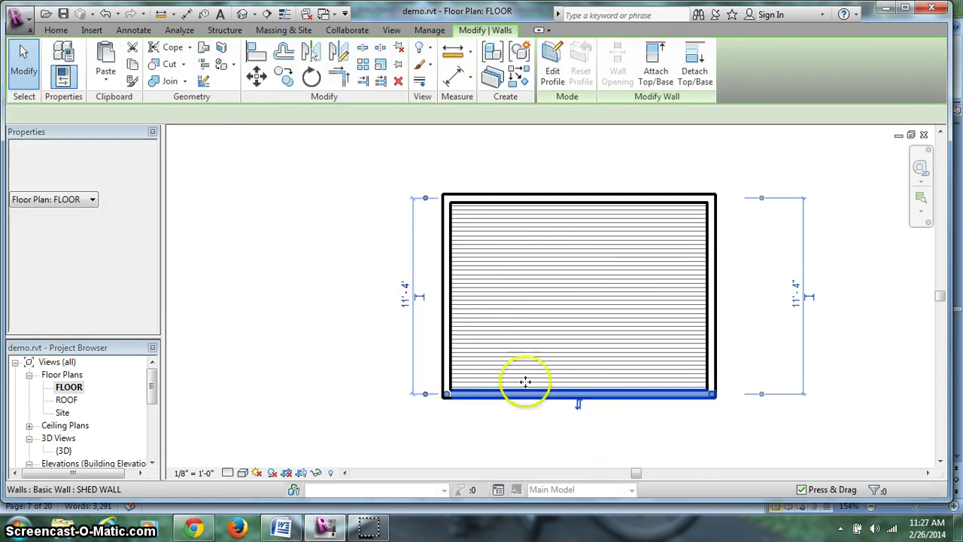
left_click(407, 298)
type("12")
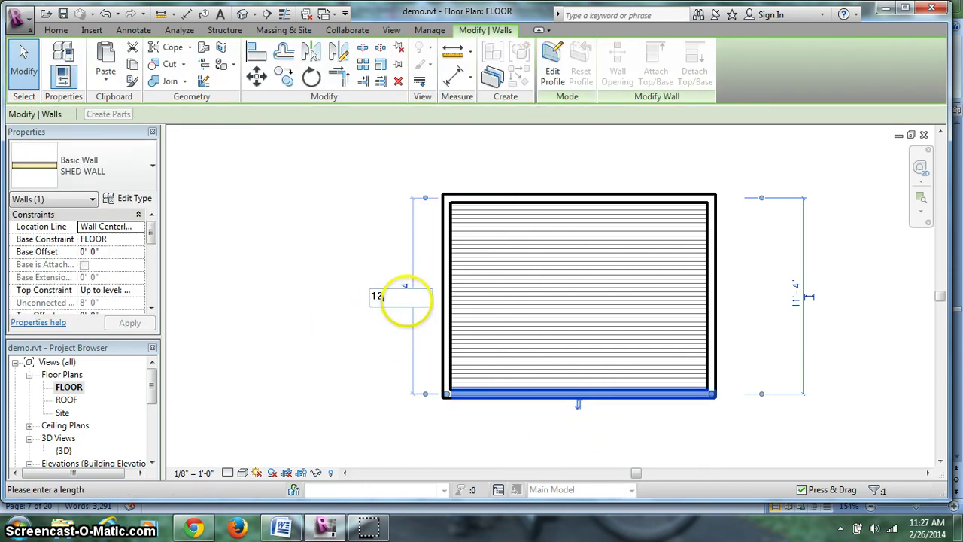
key("Return")
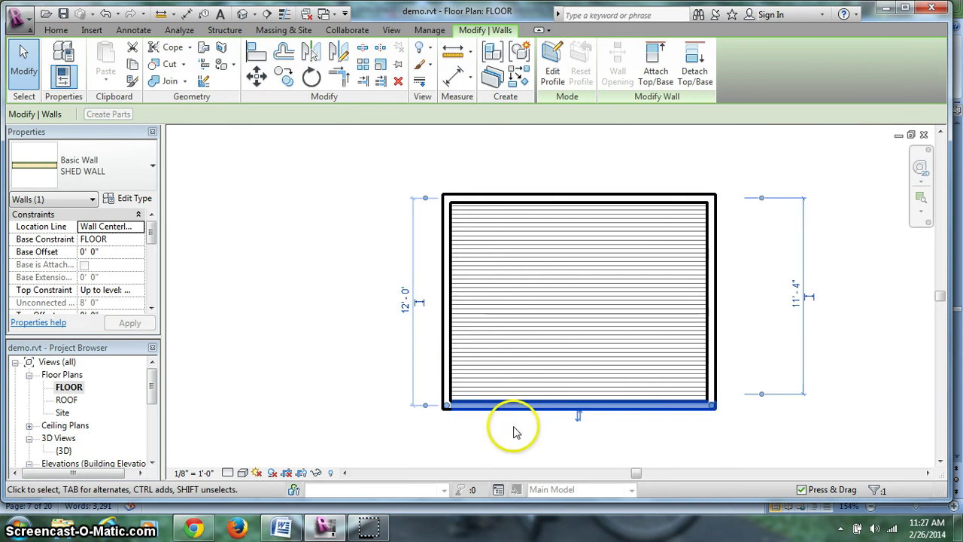
left_click(715, 367)
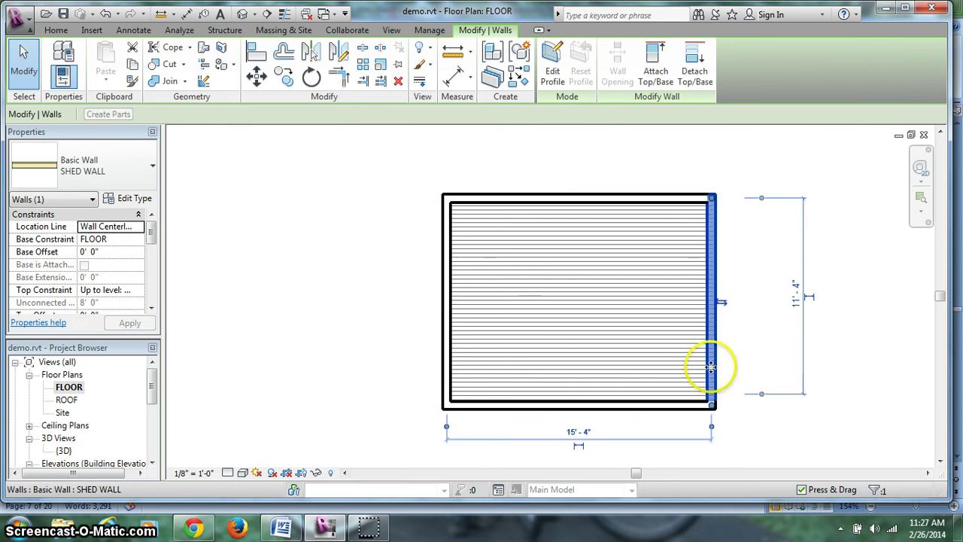
left_click(577, 434)
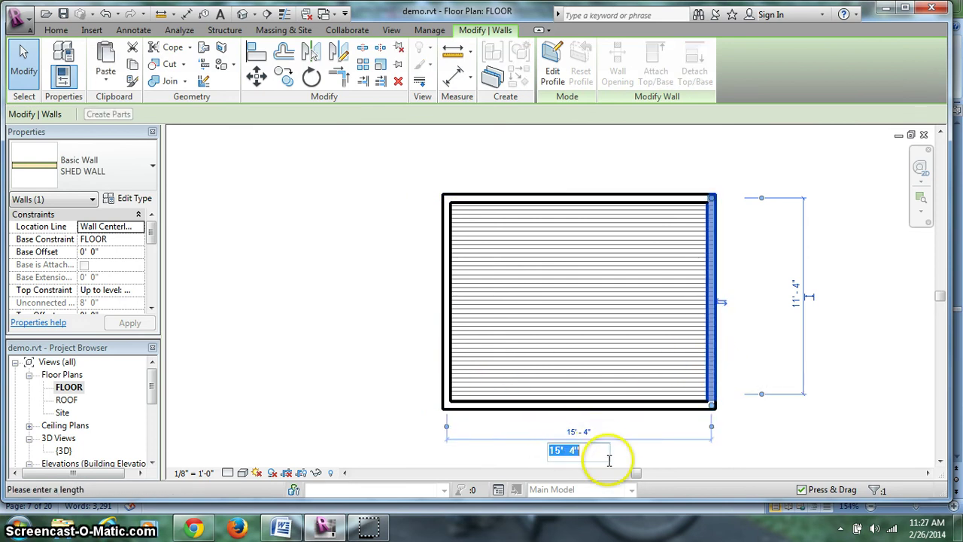
key("Return")
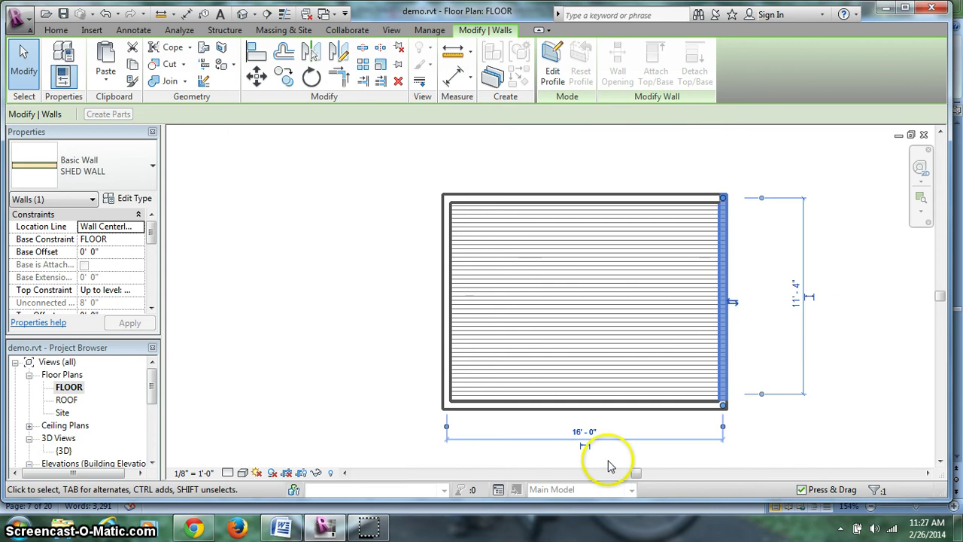
left_click(728, 457)
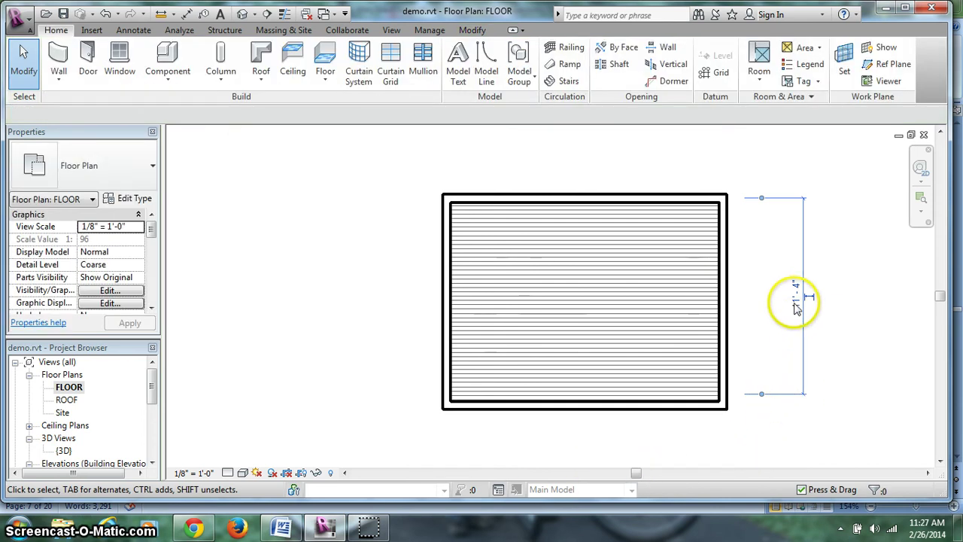
left_click(741, 316)
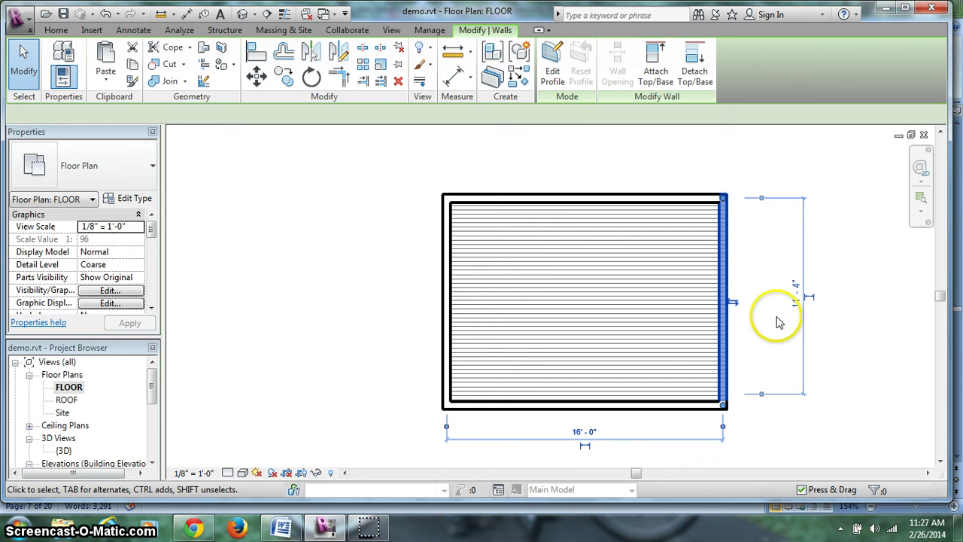
left_click(818, 329)
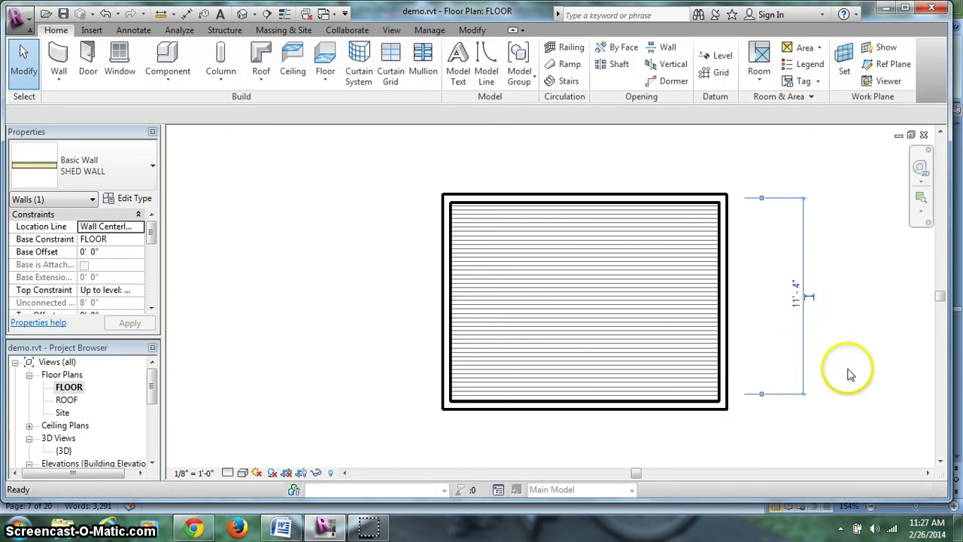
left_click_drag(856, 430, 763, 317)
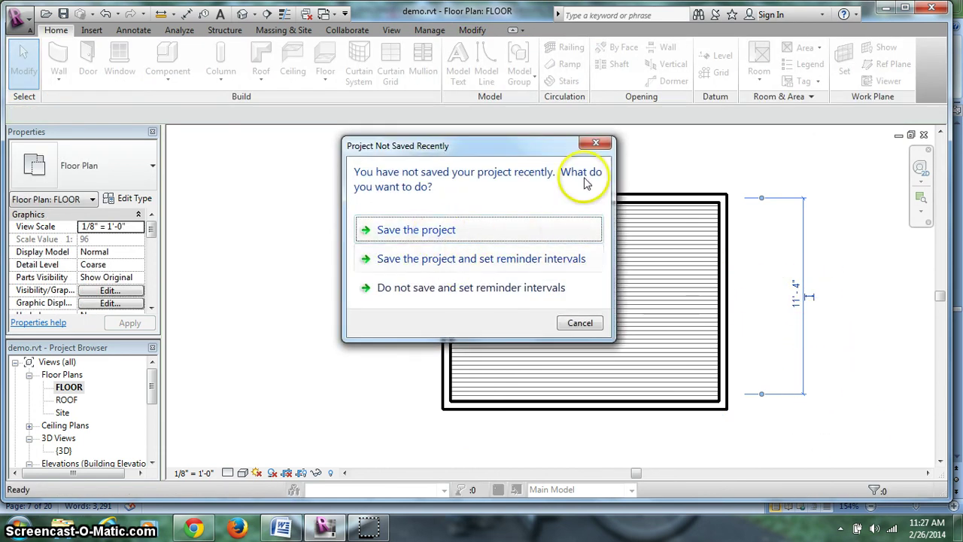
- Save the project, inspect the resized shed in {3D}, and return to the FLOOR plan
left_click(418, 231)
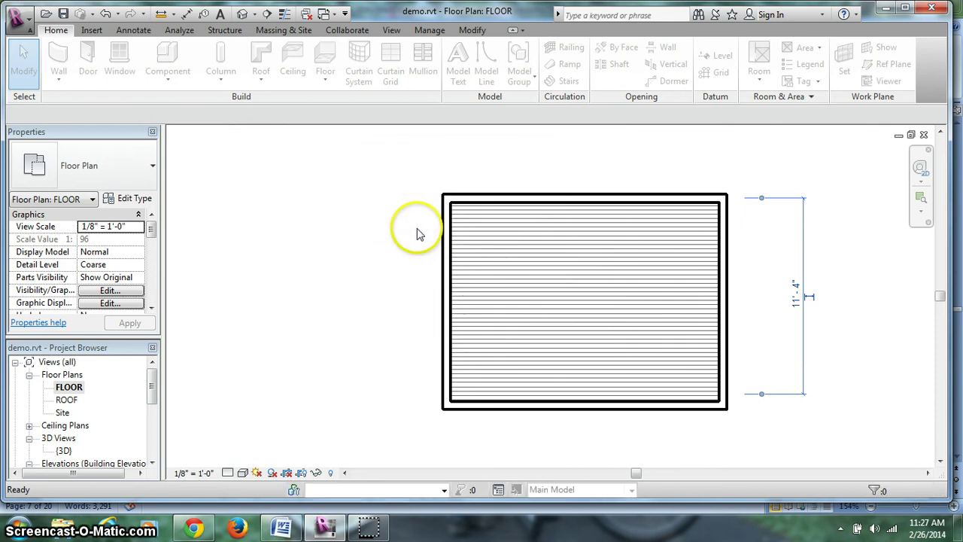
scroll(410, 234, "down", 1)
scroll(407, 237, "up", 1)
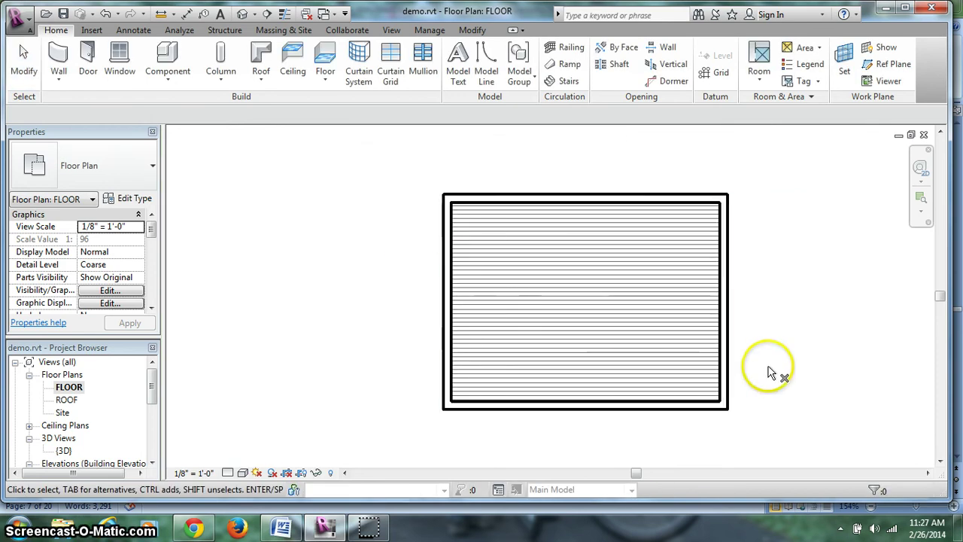
mouse_move(773, 375)
middle_mouse_down()
mouse_move(728, 343)
mouse_move(755, 340)
middle_mouse_up()
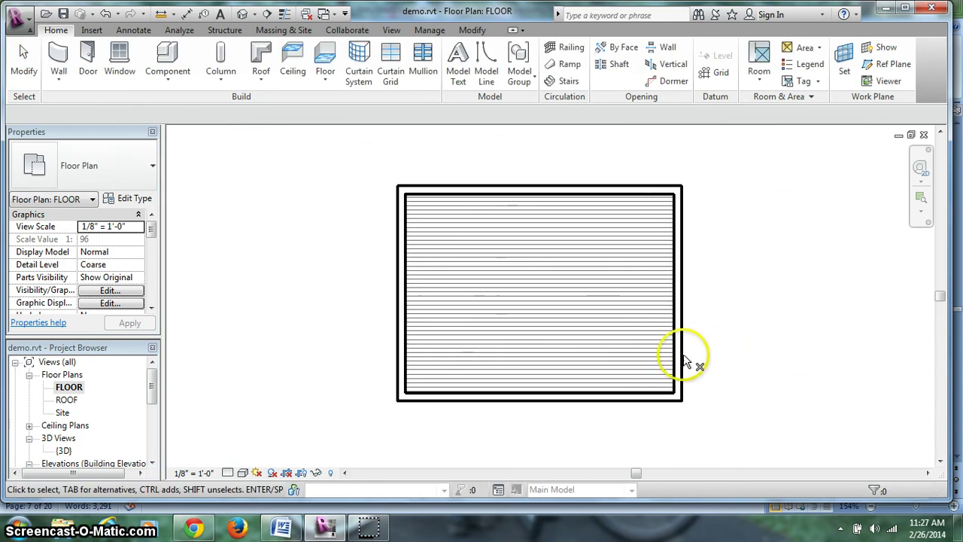
double_click(65, 451)
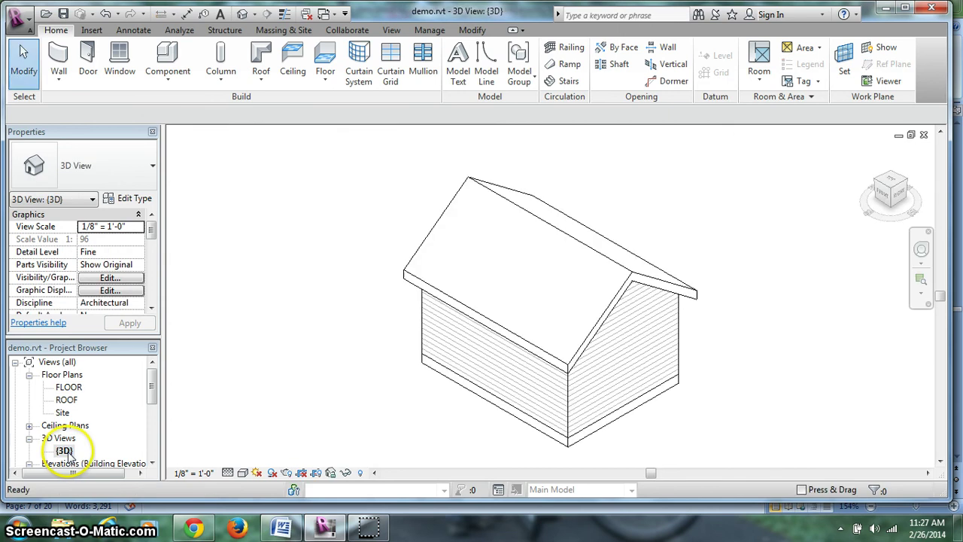
left_click(569, 444)
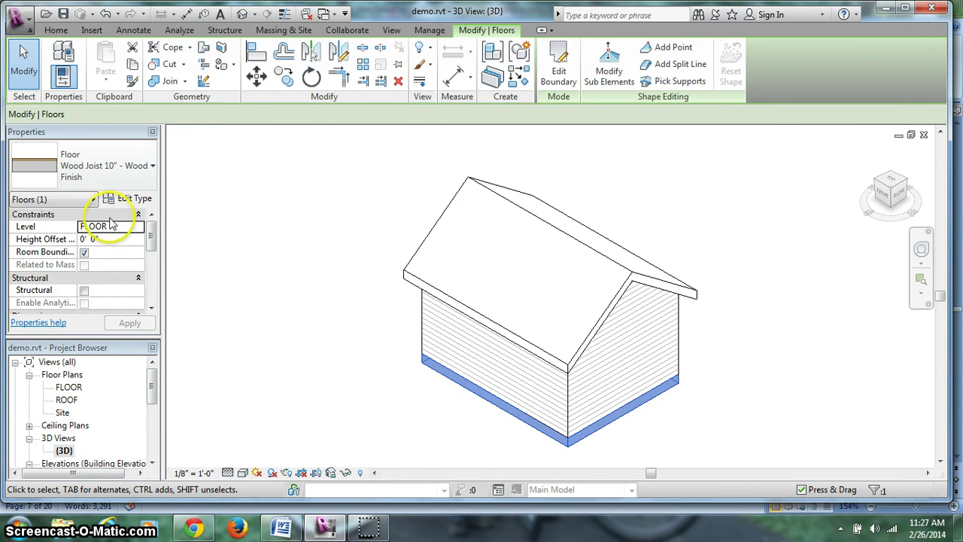
double_click(68, 387)
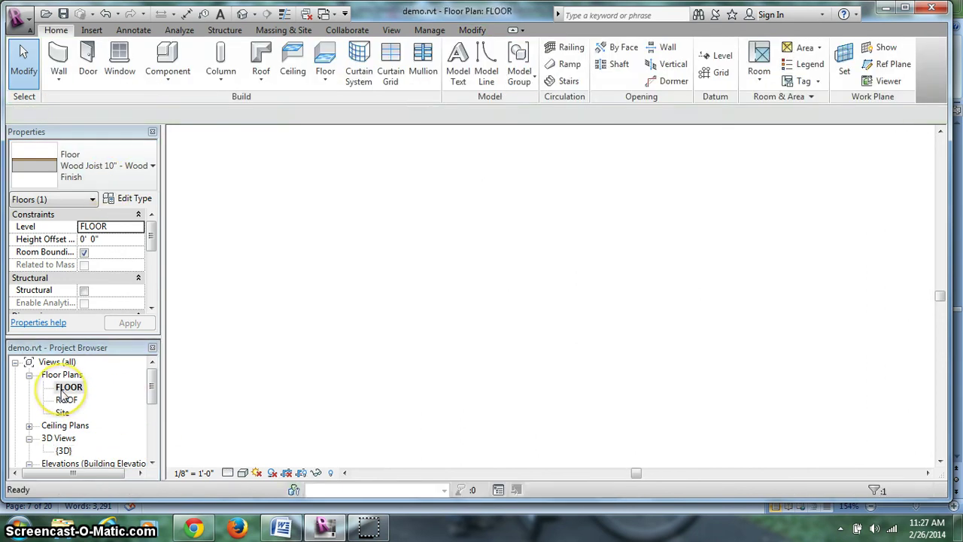
- Make the 12'-0" and 16'-0" dimensions permanent and nudge the 16'-0" line lower
left_click(525, 425)
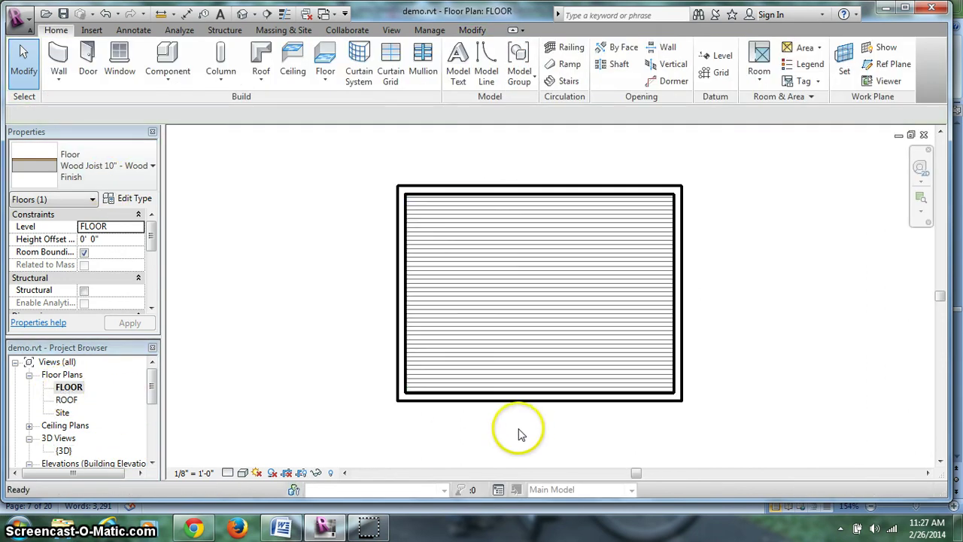
left_click(531, 404)
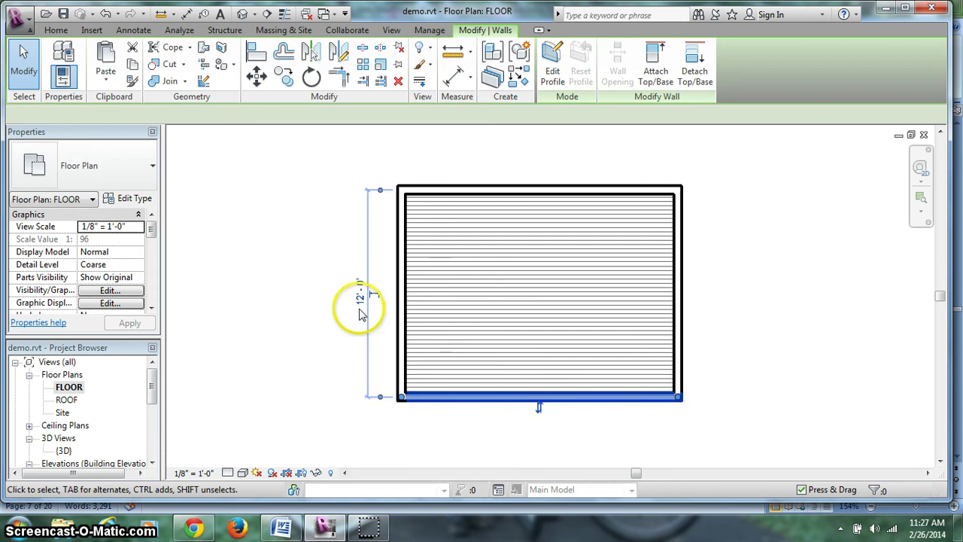
left_click(380, 450)
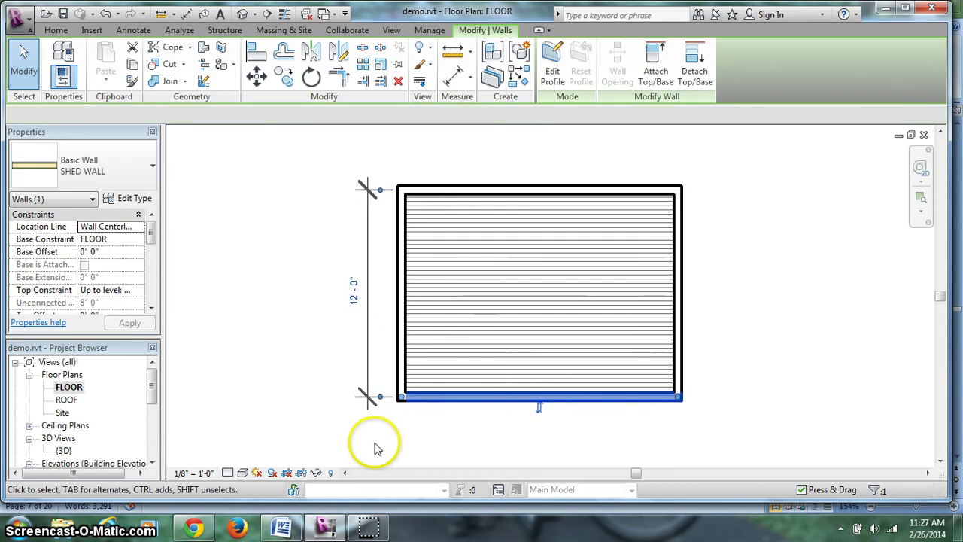
left_click(679, 356)
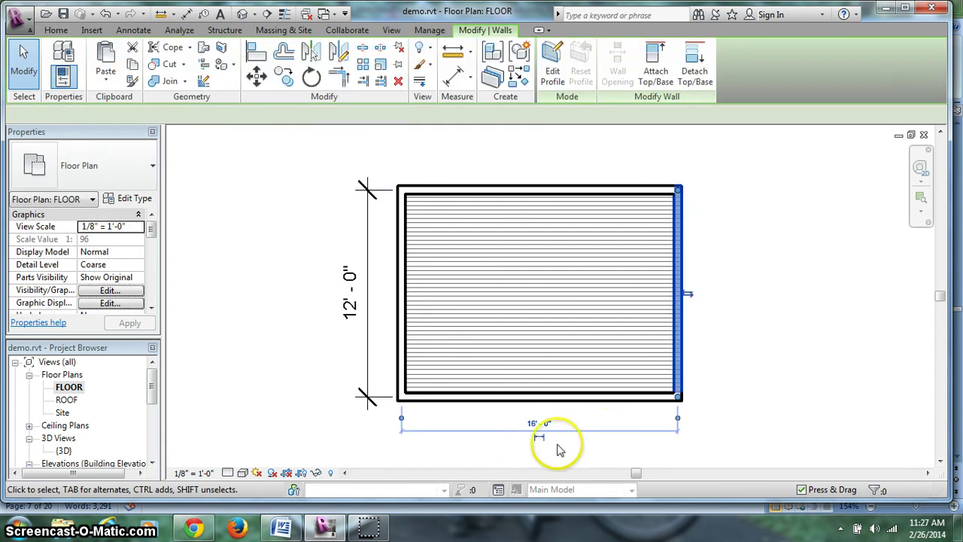
left_click(570, 465)
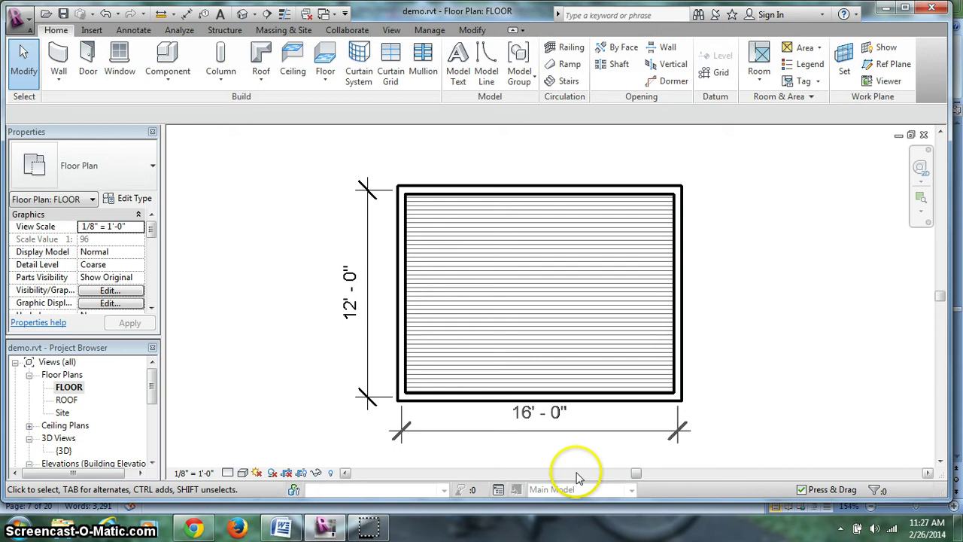
left_click(538, 438)
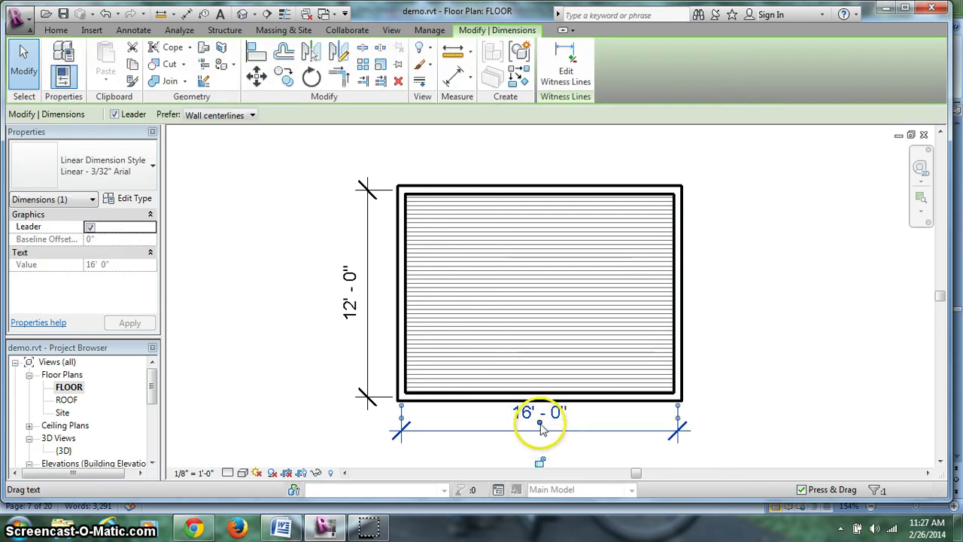
left_click_drag(442, 435, 442, 447)
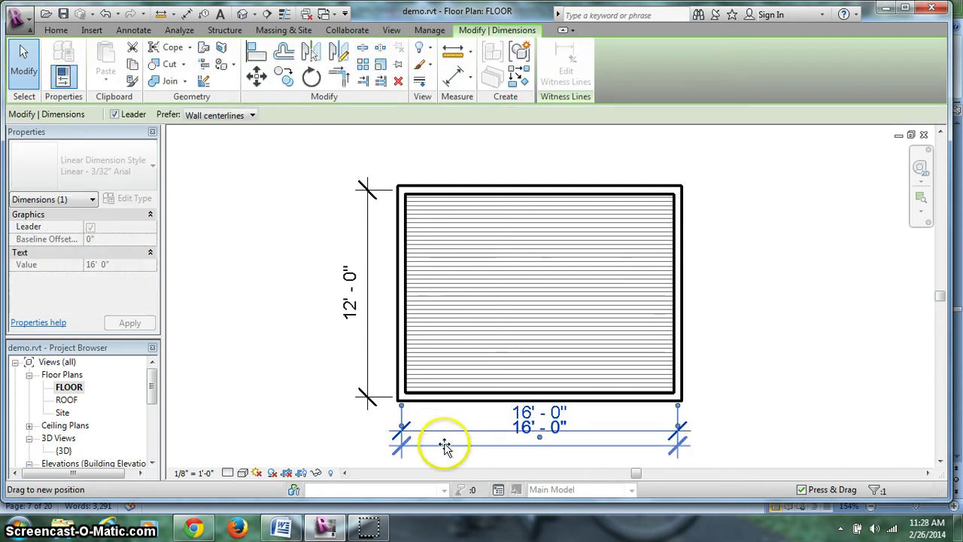
left_click(739, 382)
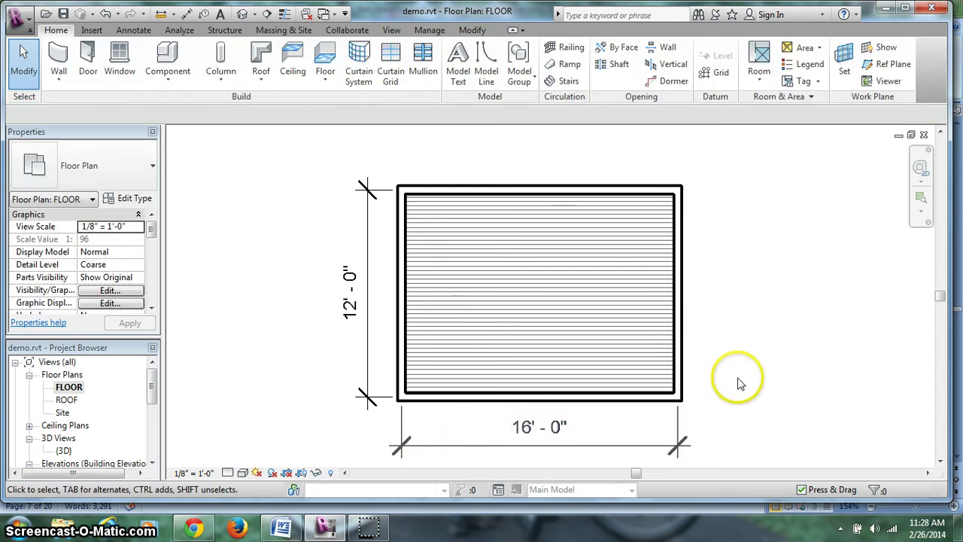
left_click(292, 528)
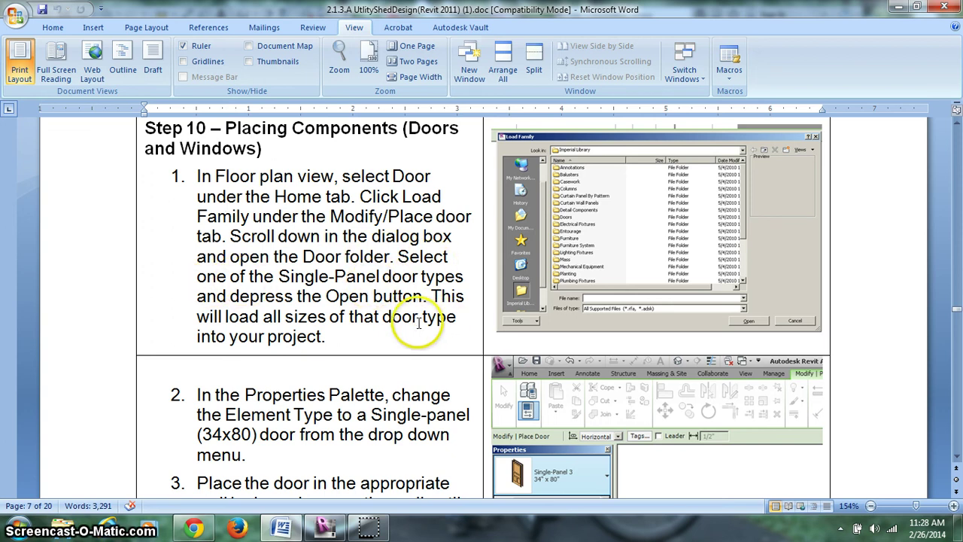
scroll(352, 303, "down", 3)
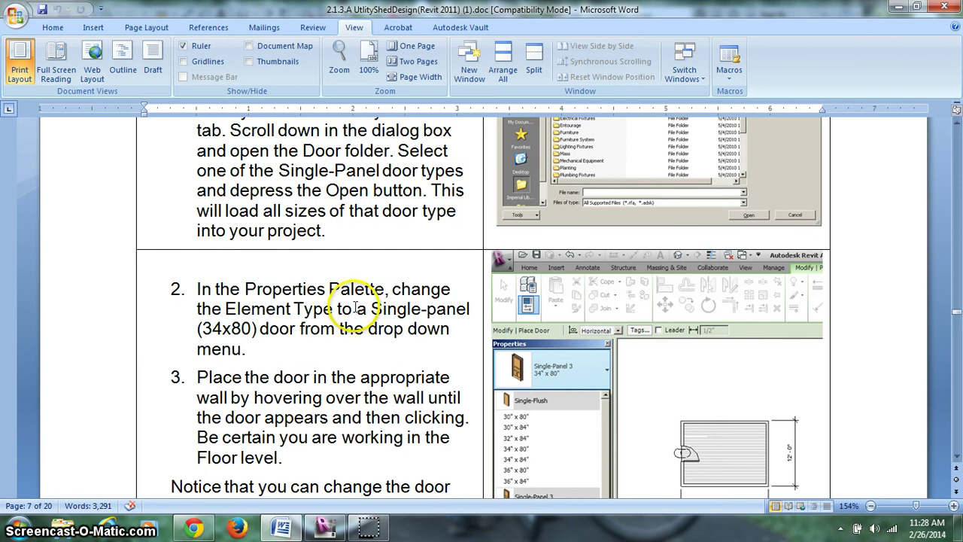
scroll(397, 332, "down", 2)
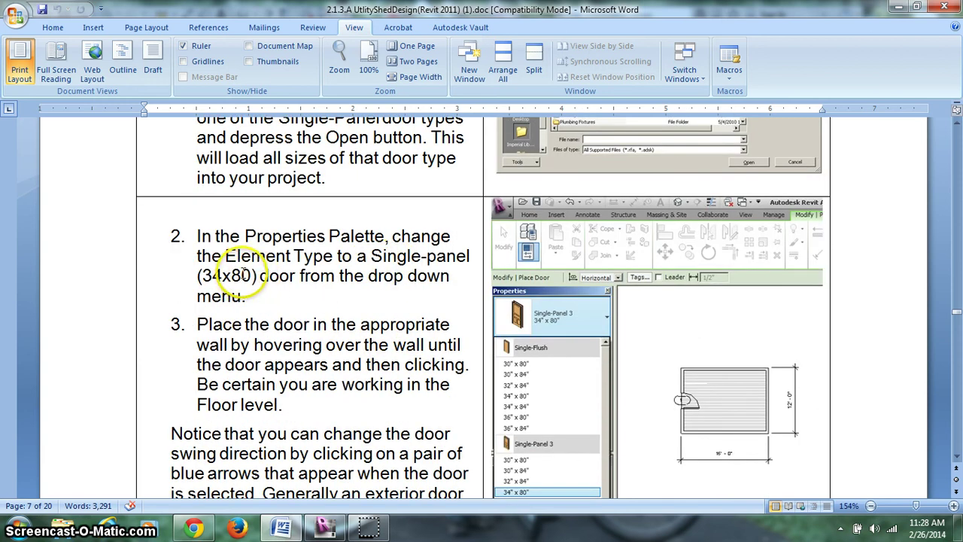
left_click(325, 526)
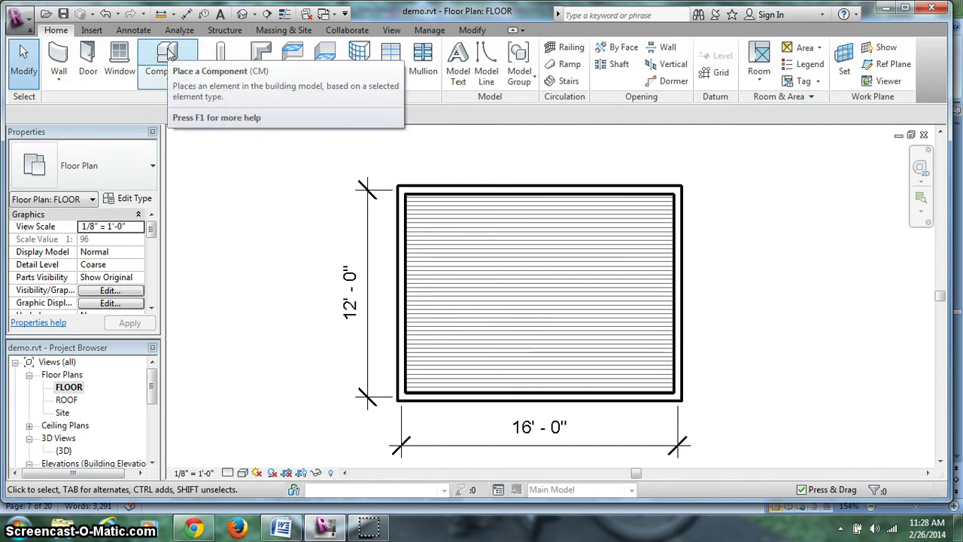
- Stop placing the component and review the Step 10 instructions in Word
left_click(169, 53)
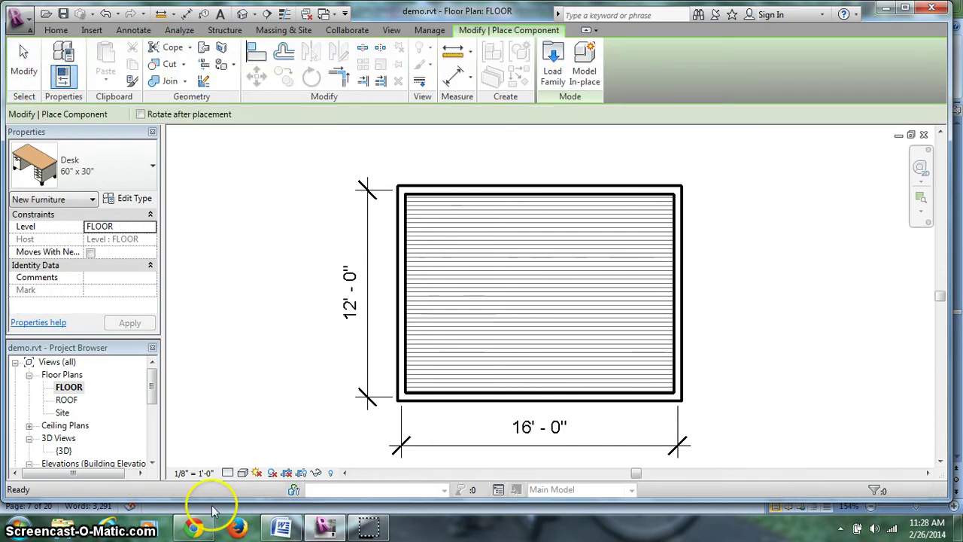
left_click(282, 526)
scroll(271, 289, "up", 5)
scroll(300, 297, "down", 2)
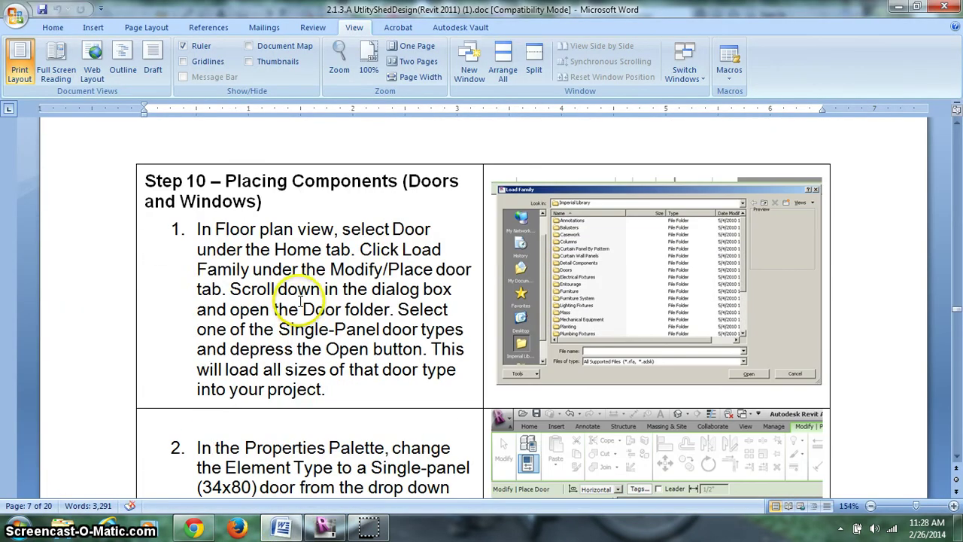
left_click(325, 529)
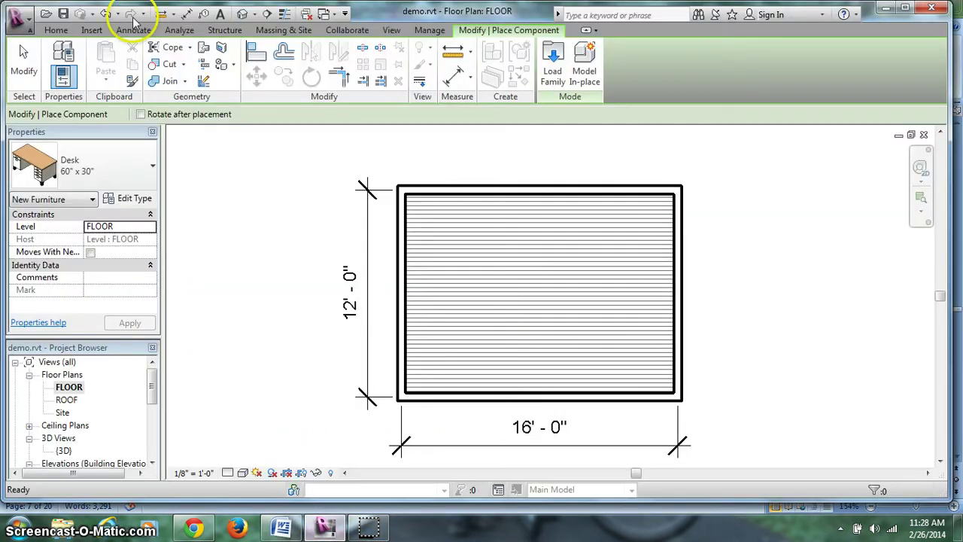
- Start the Door tool with Single-Flush 36" x 84" as the current type
left_click(57, 30)
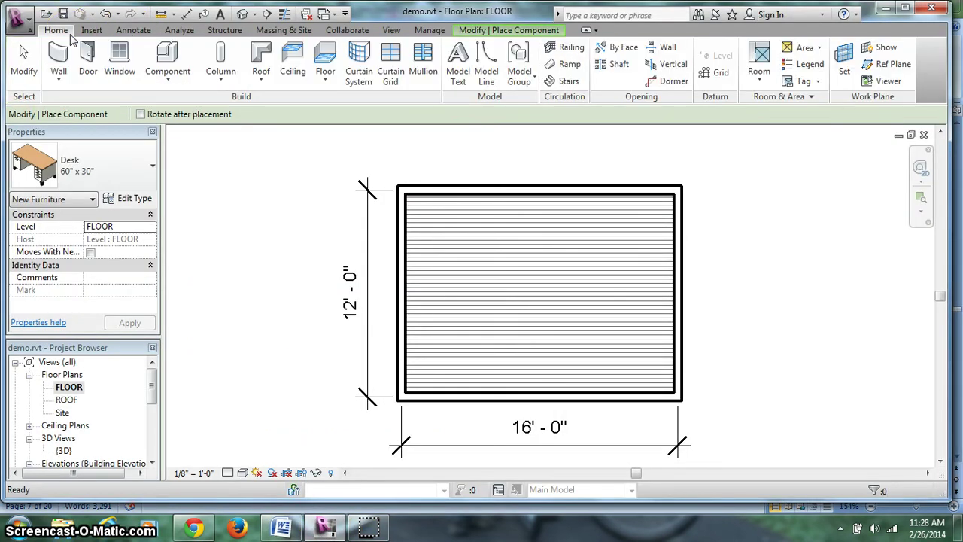
left_click(23, 59)
left_click(88, 61)
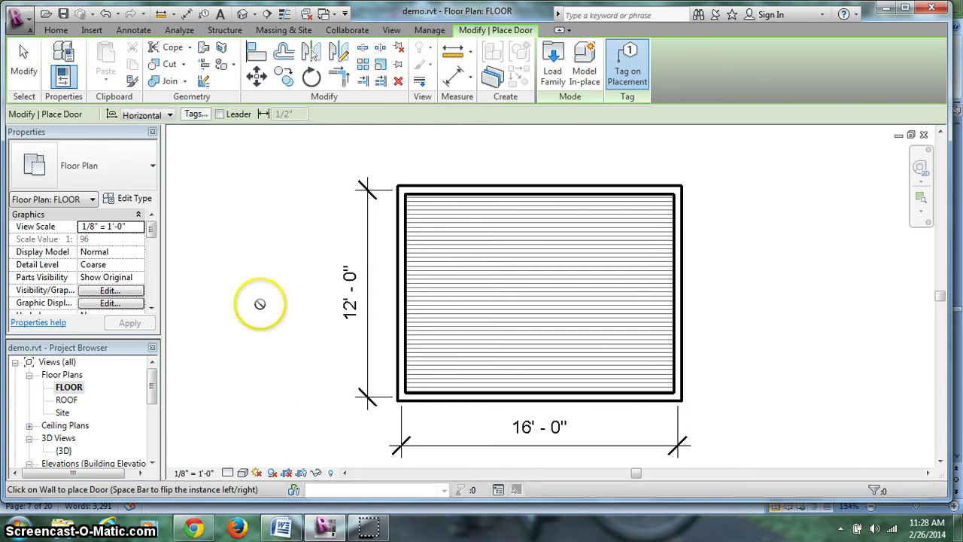
left_click(132, 175)
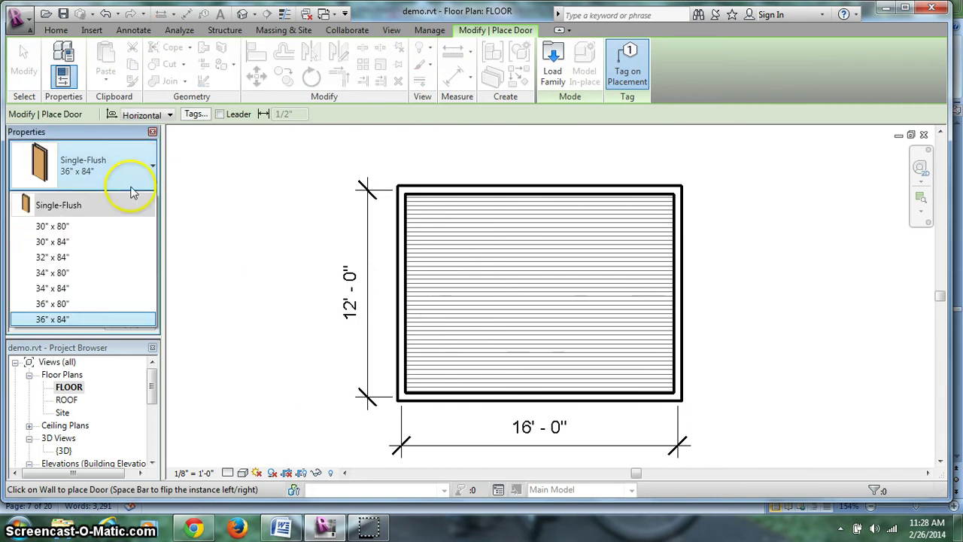
left_click(123, 178)
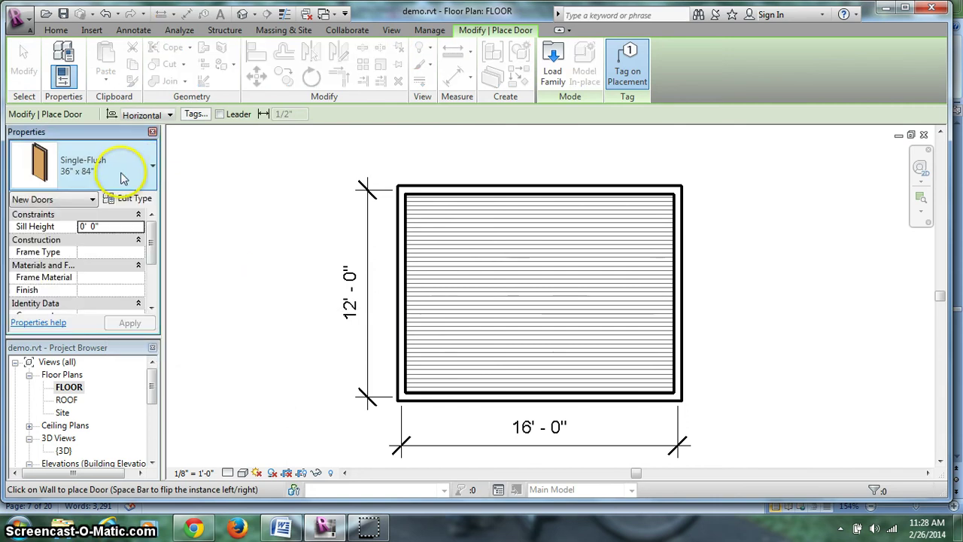
- Load the Single-Panel 1.rfa family from the library's Doors folder
left_click(552, 57)
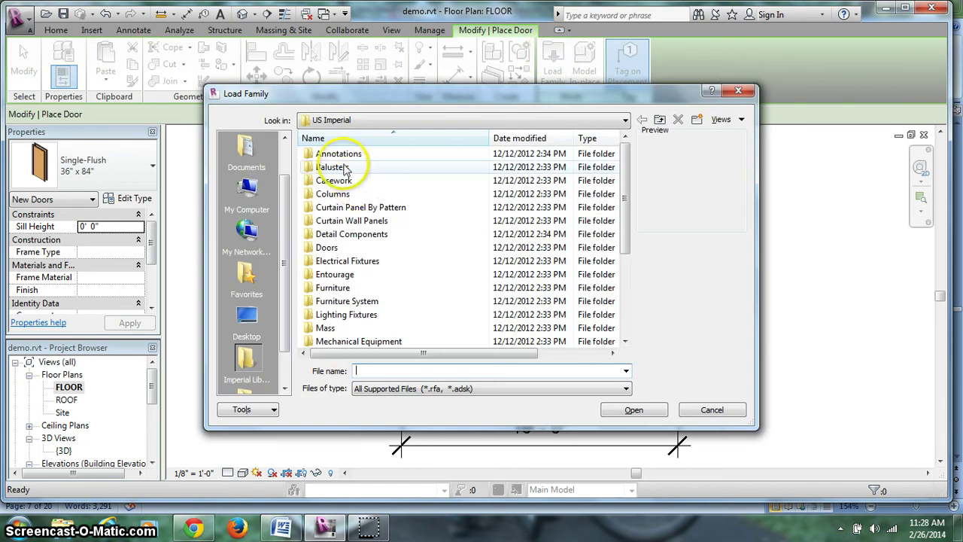
double_click(335, 248)
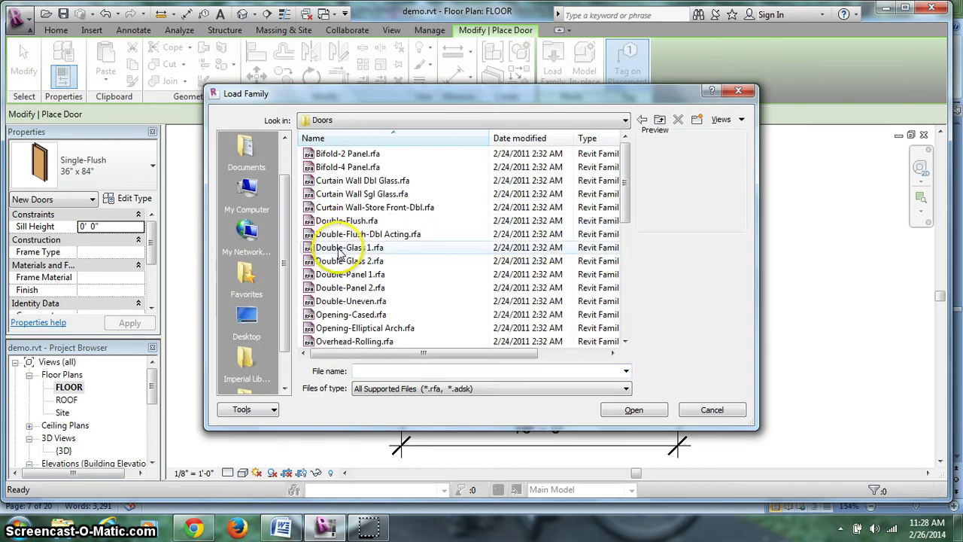
left_click_drag(626, 181, 626, 297)
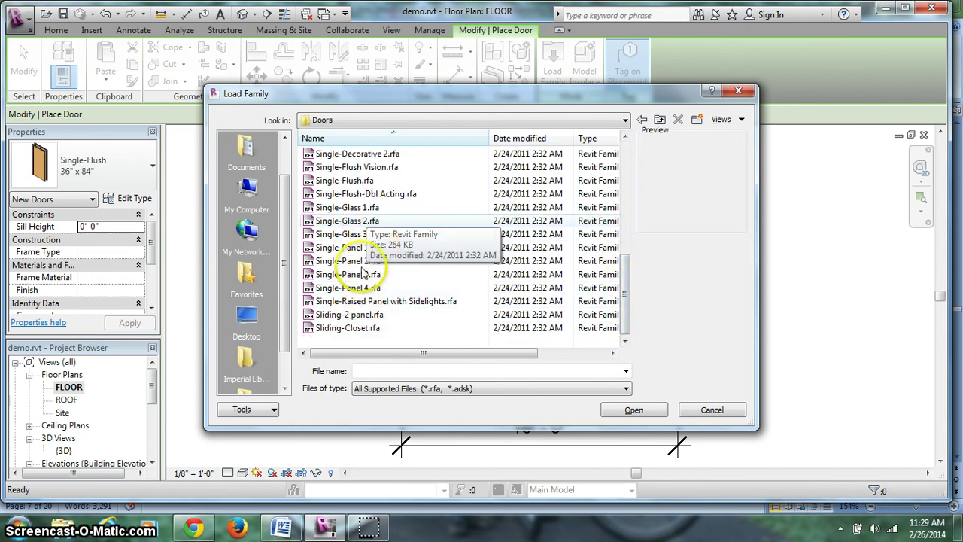
left_click(319, 248)
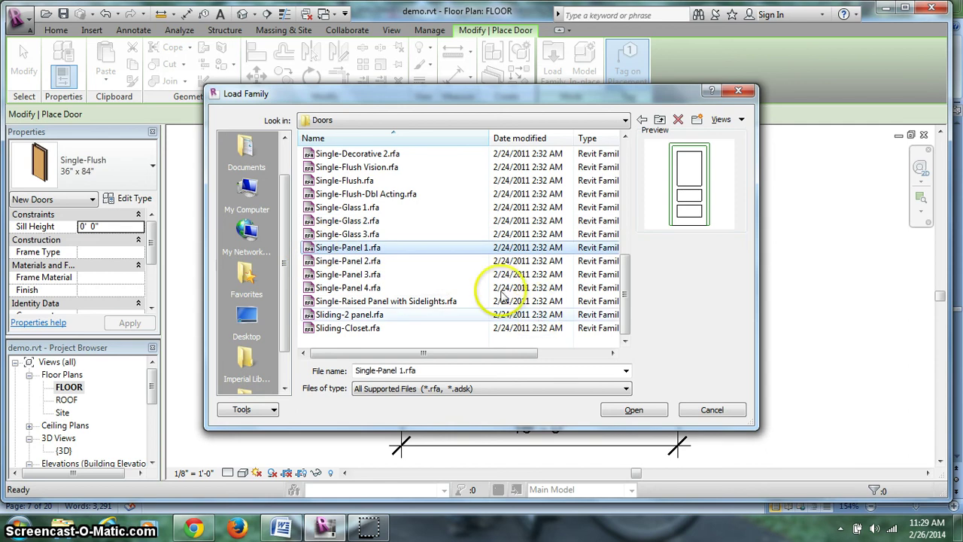
key("Down")
key("Down")
key("Down")
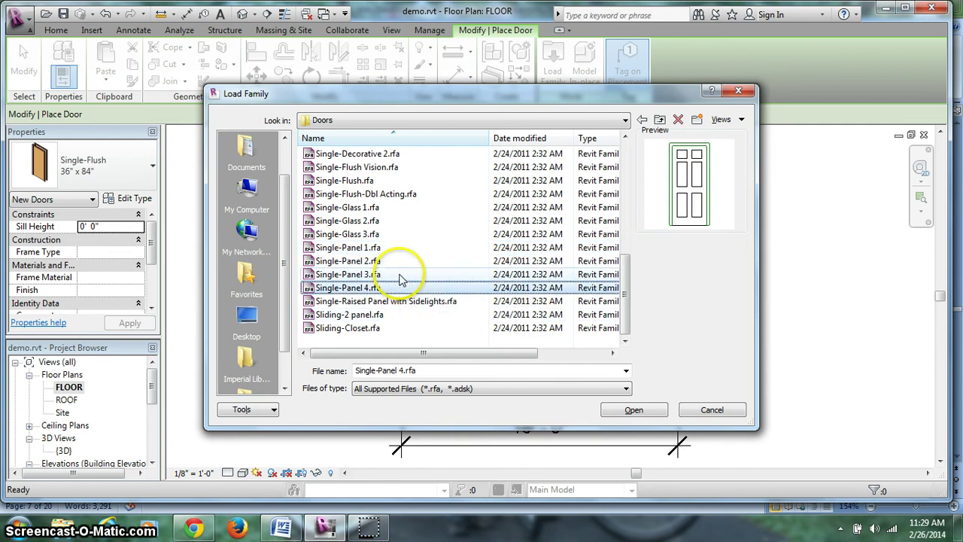
key("Down")
key("Up")
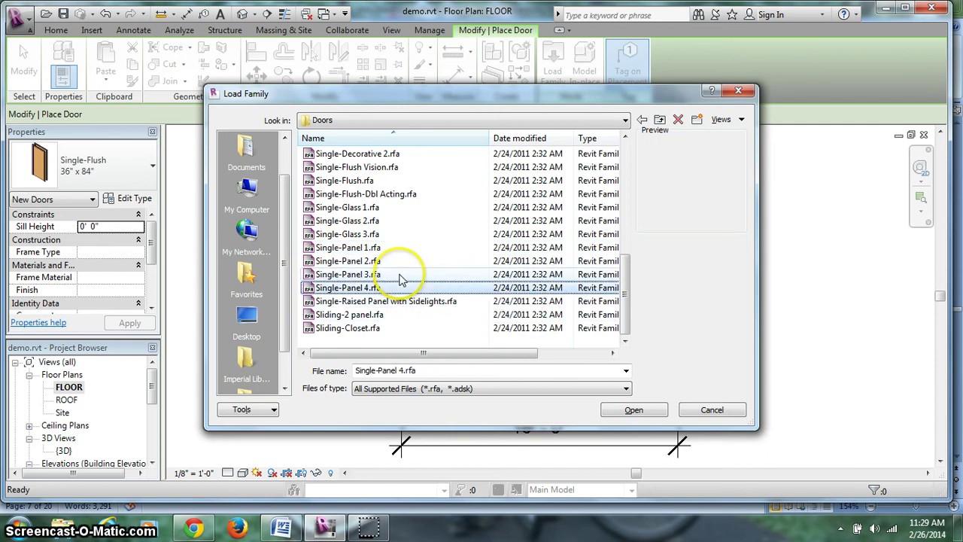
key("Up")
key("Up")
key("Up")
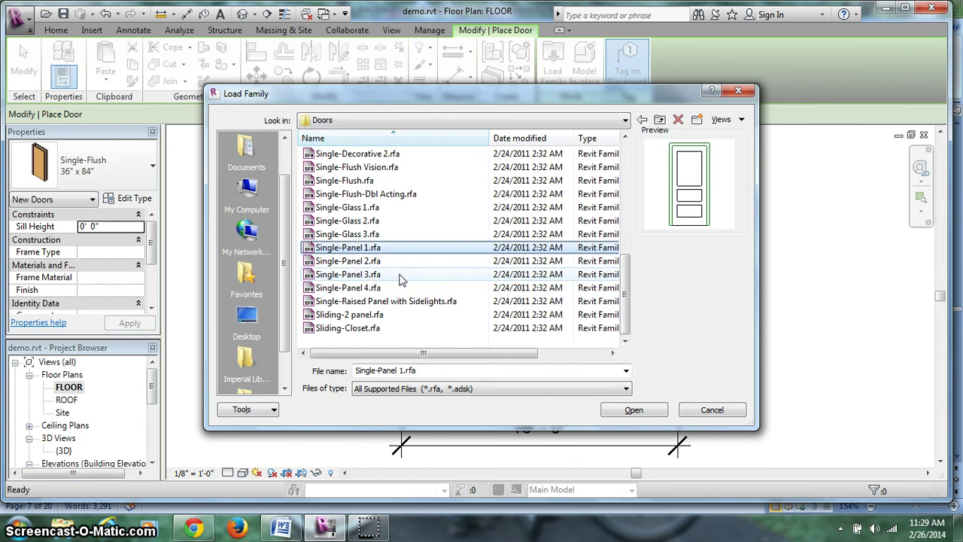
left_click(627, 410)
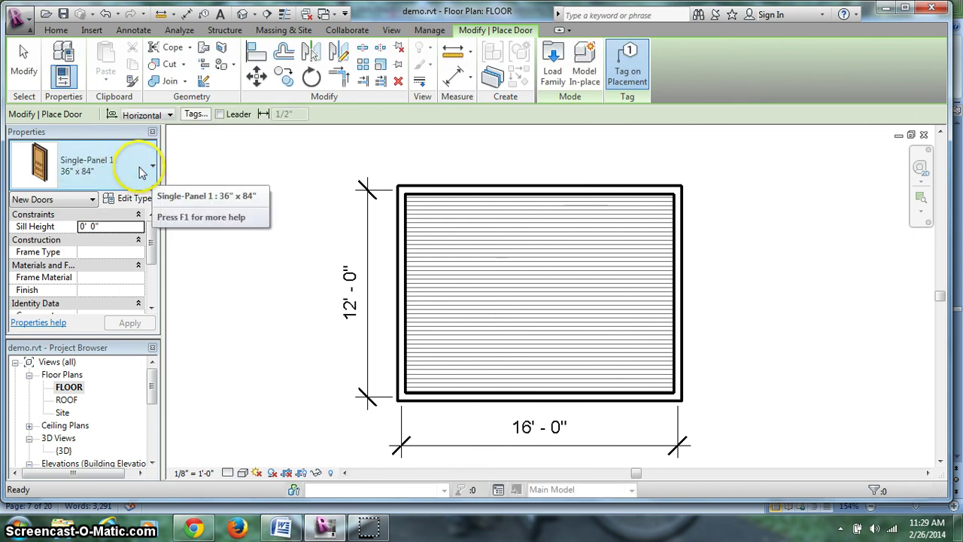
- Read Step 10's items on the 34x80 single-panel door, then return to Revit
left_click(281, 526)
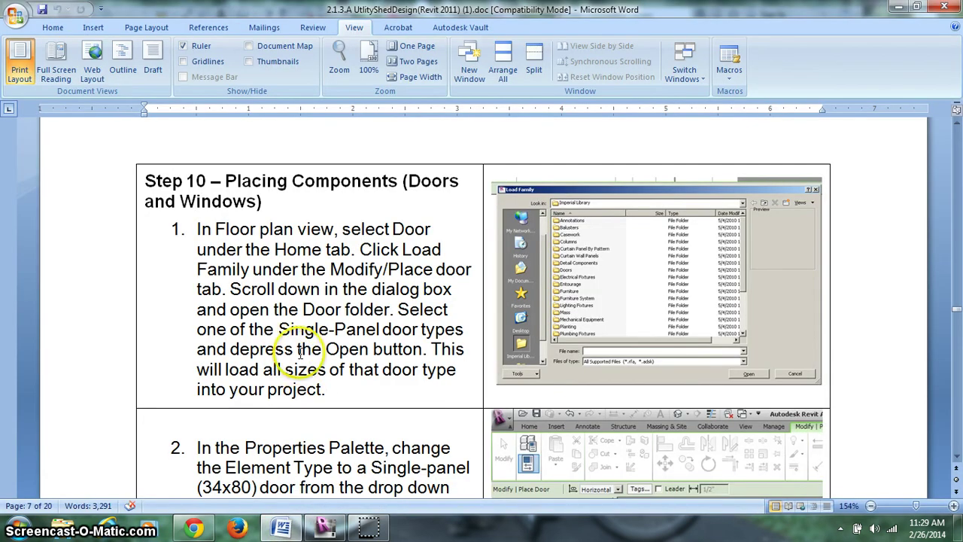
scroll(404, 314, "down", 3)
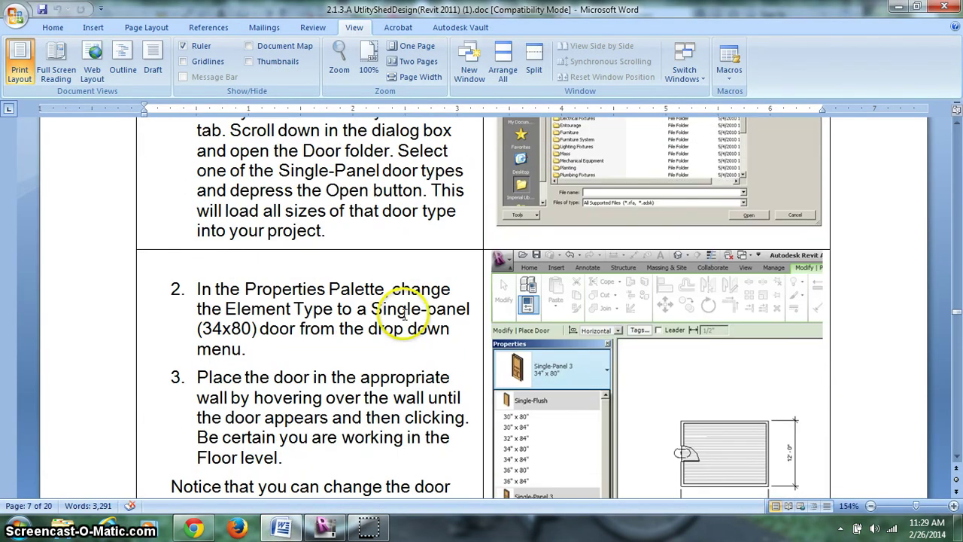
scroll(254, 338, "down", 1)
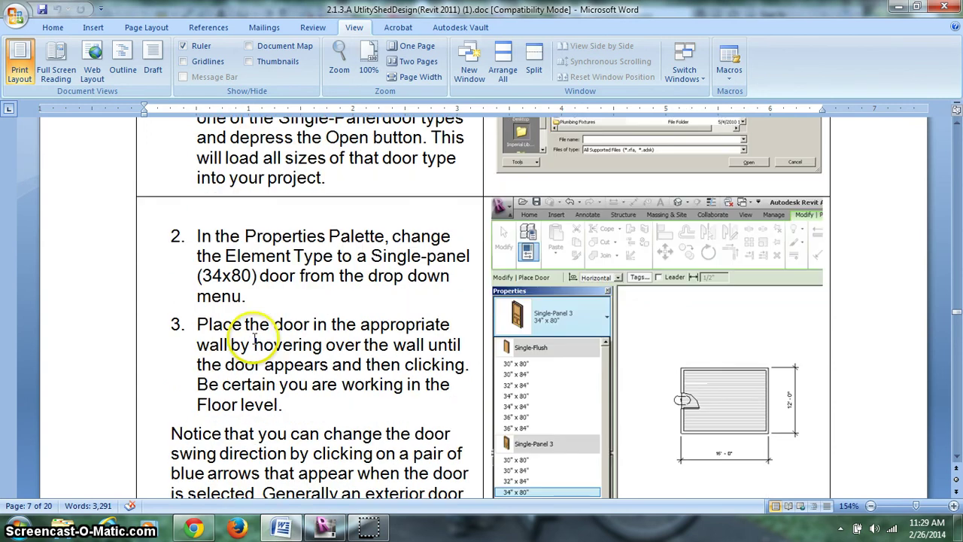
scroll(254, 337, "down", 1)
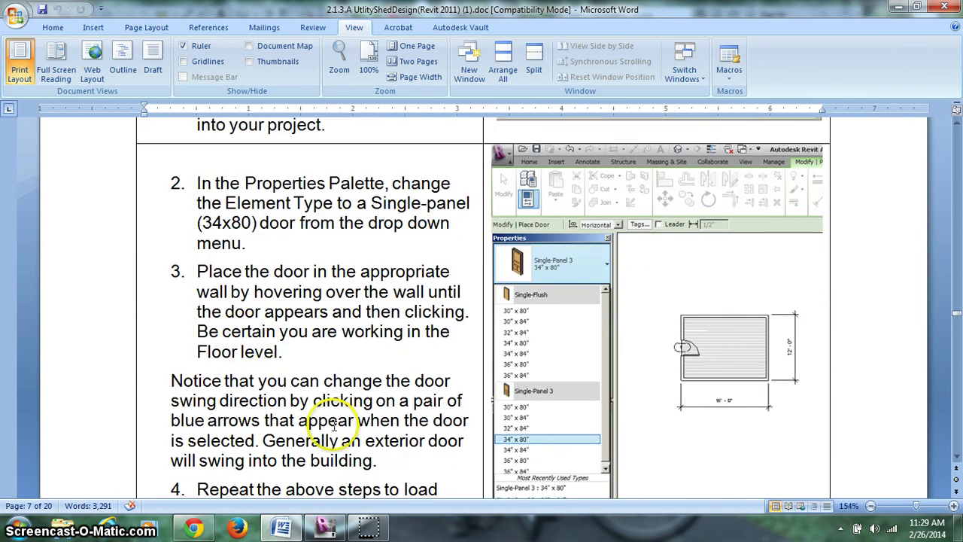
left_click(323, 528)
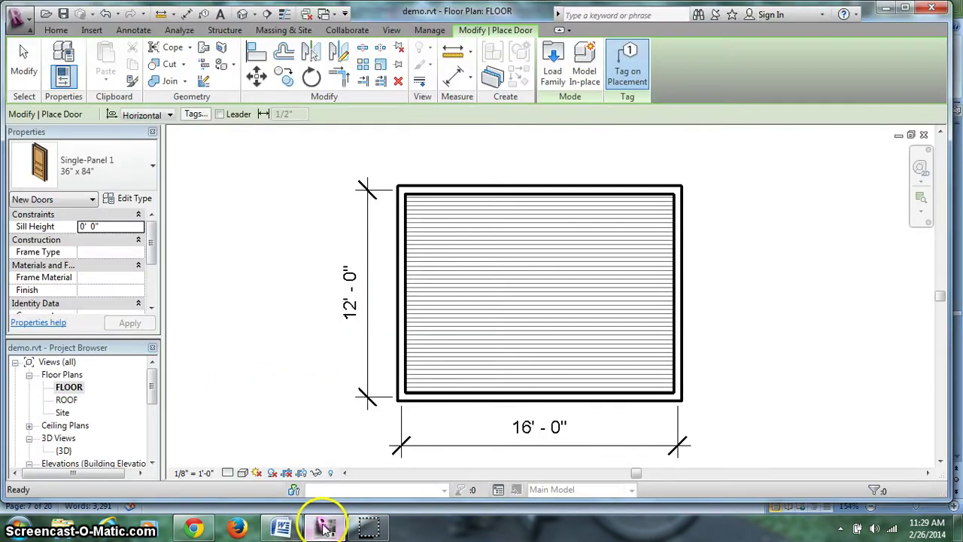
- Choose the Single-Panel 1 34" x 80" door type and place it in the left wall
left_click(103, 179)
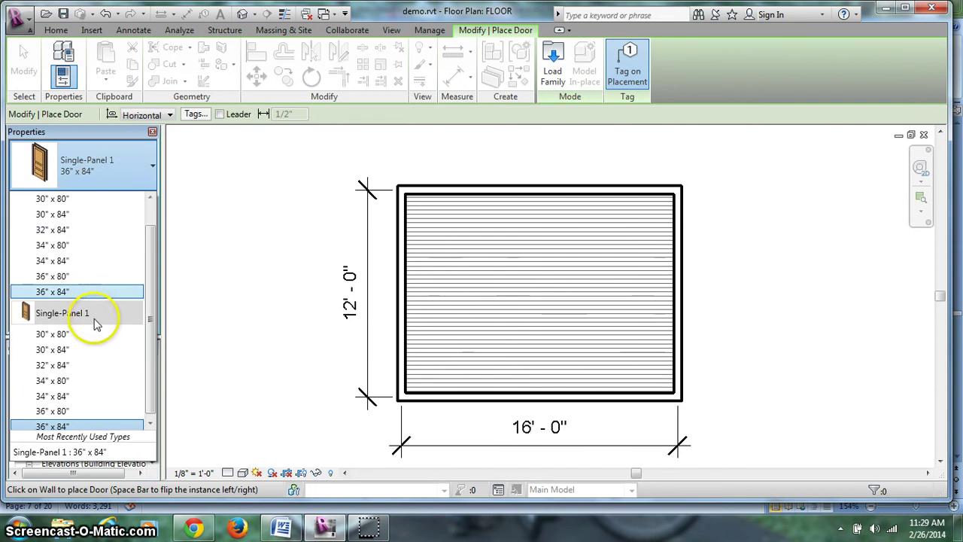
left_click(79, 380)
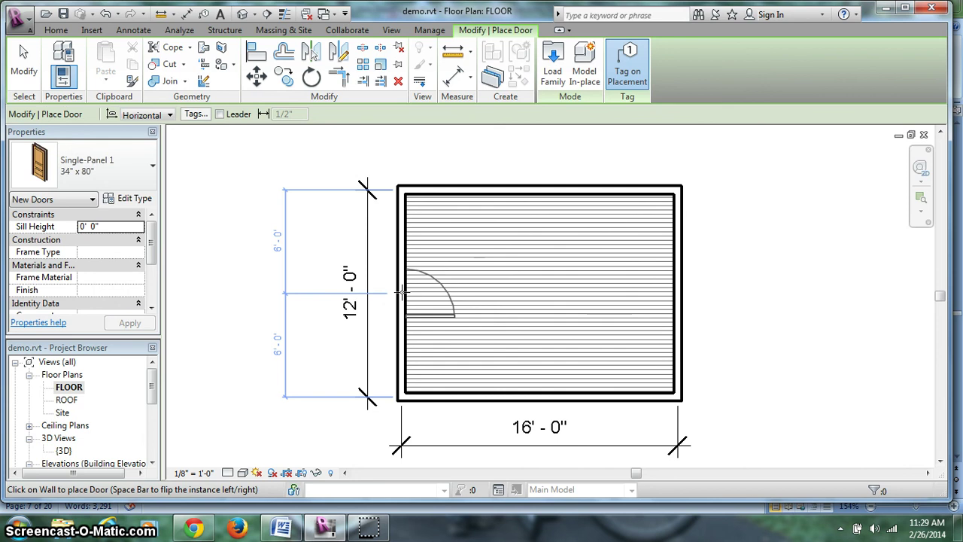
left_click(401, 293)
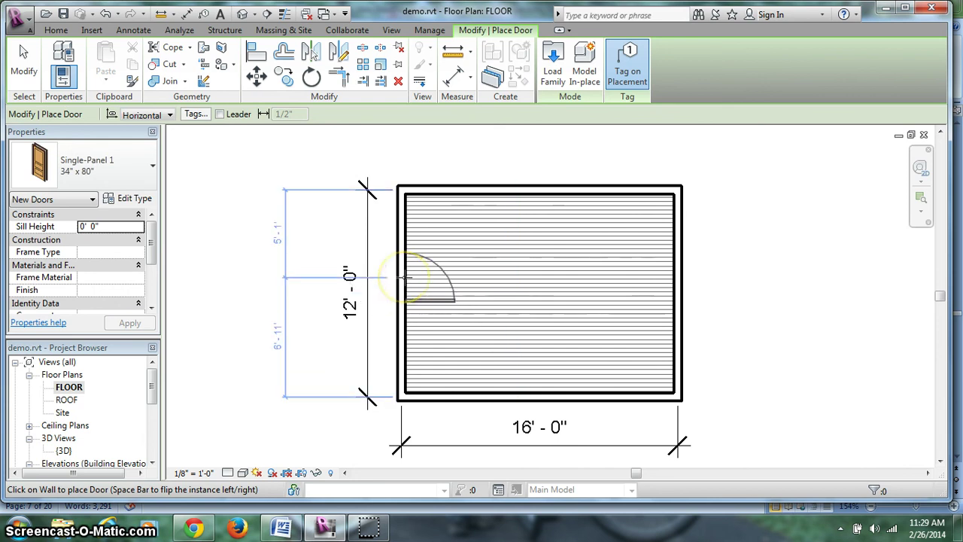
left_click(407, 277)
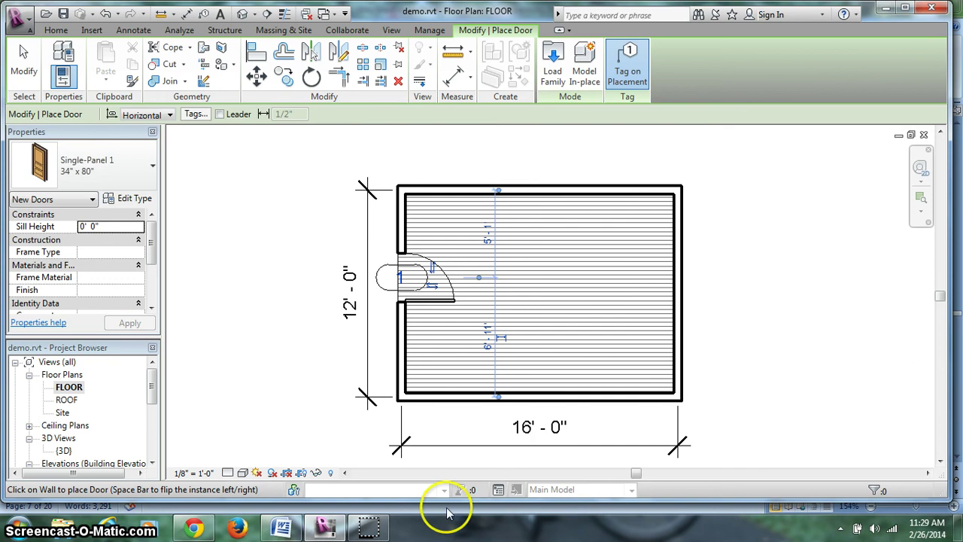
- After checking the handout, flip the door's swing and place it swinging into the shed
left_click(332, 530)
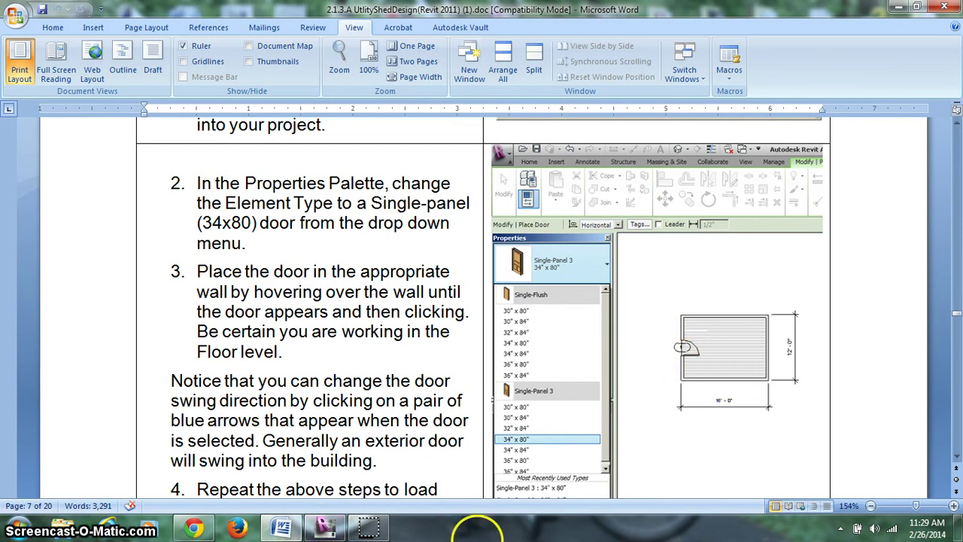
left_click(322, 526)
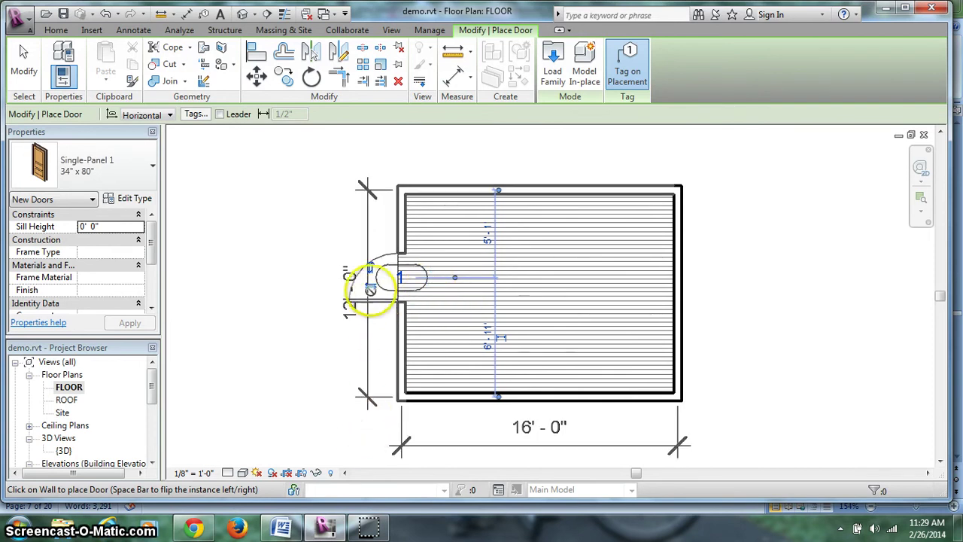
left_click(391, 286)
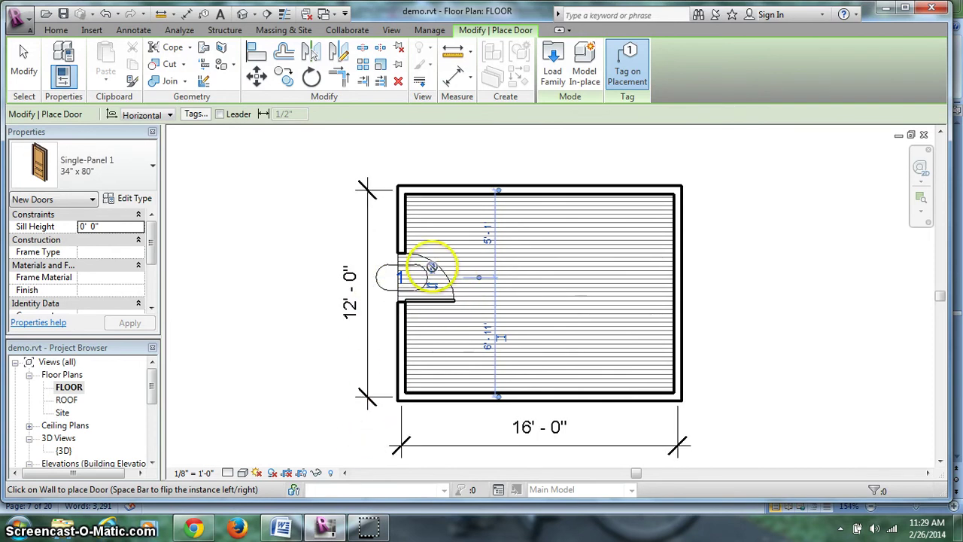
key("space")
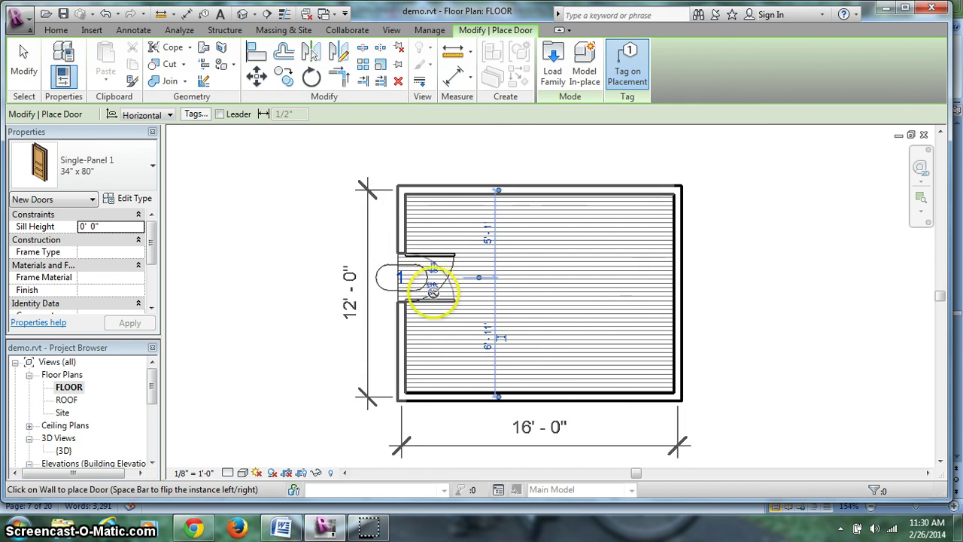
left_click(430, 285)
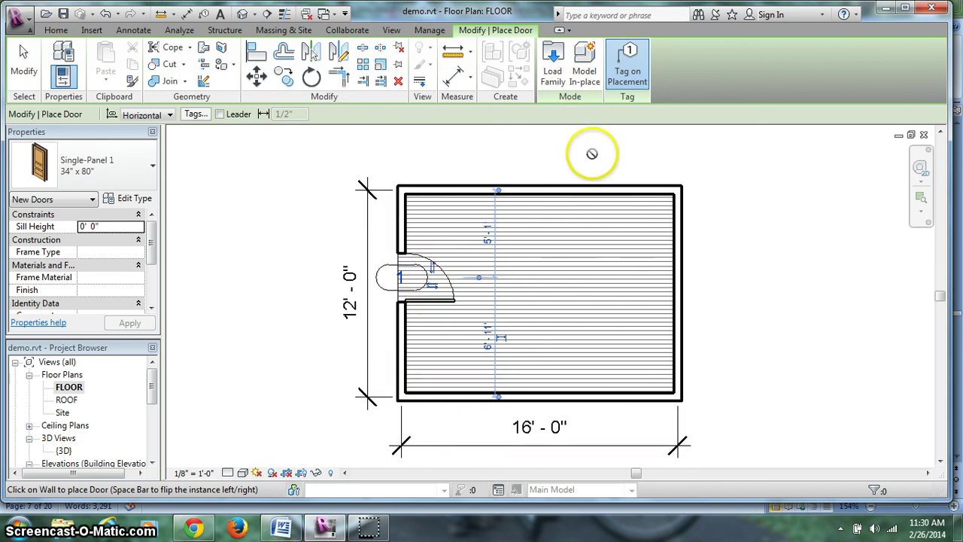
key("Escape")
key("Escape")
- Scroll the plan, then switch back to the Word handout
scroll(698, 300, "down", 1)
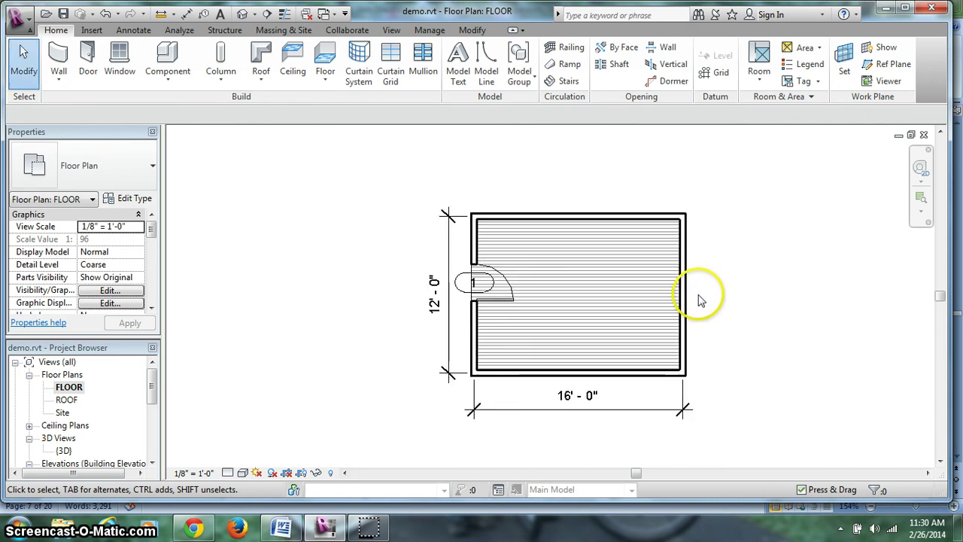
scroll(698, 301, "down", 1)
left_click(282, 528)
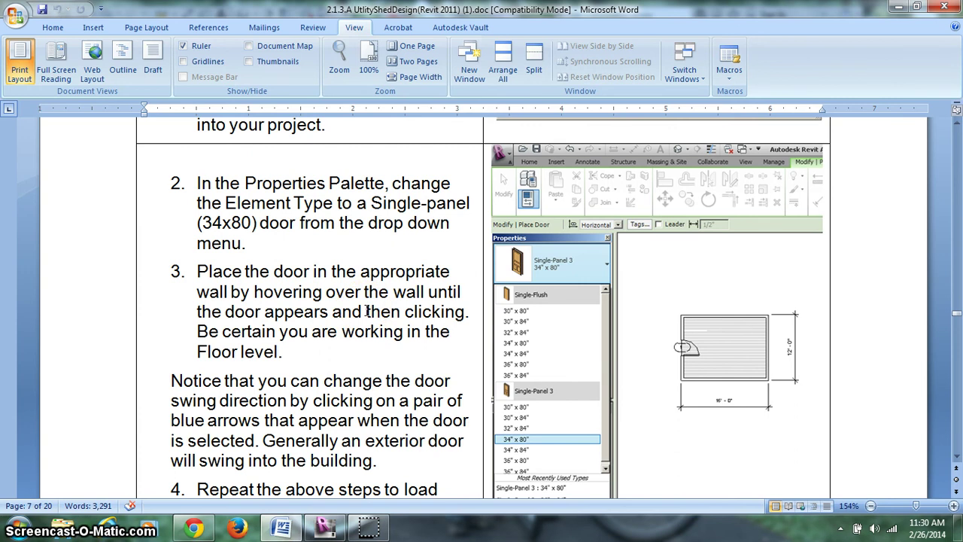
- Scroll the Word guide to the door and window tag note, then go back to Revit
scroll(367, 310, "down", 2)
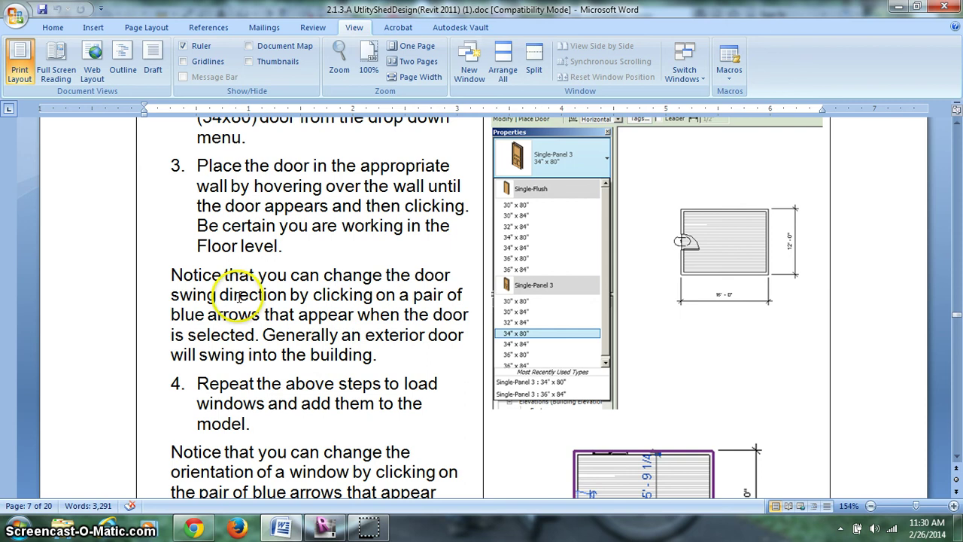
scroll(240, 295, "down", 2)
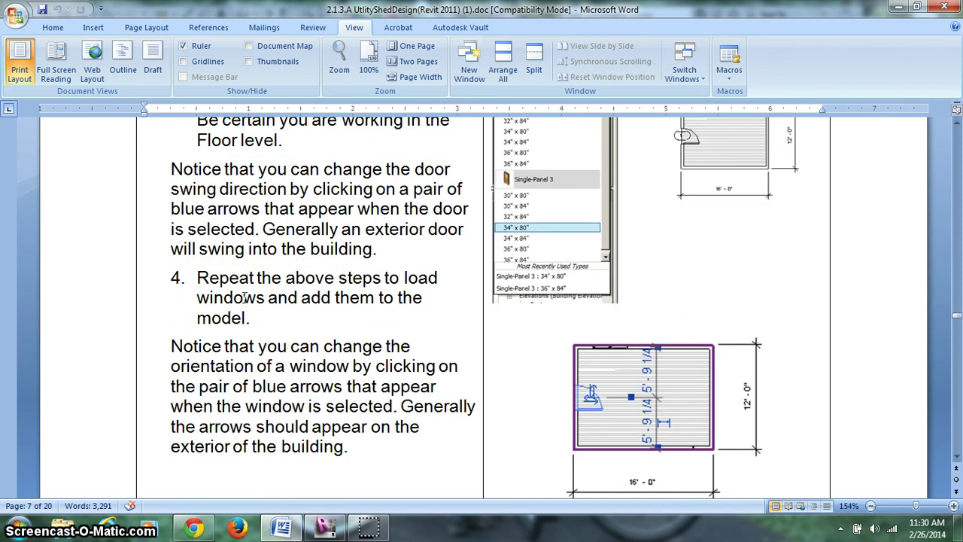
scroll(244, 297, "down", 1)
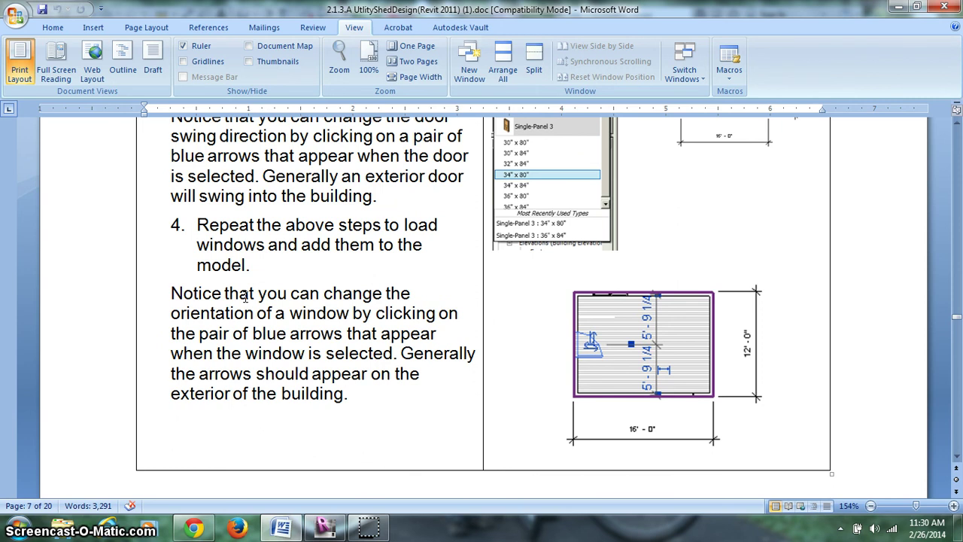
scroll(244, 296, "down", 3)
scroll(245, 295, "down", 3)
scroll(244, 295, "down", 4)
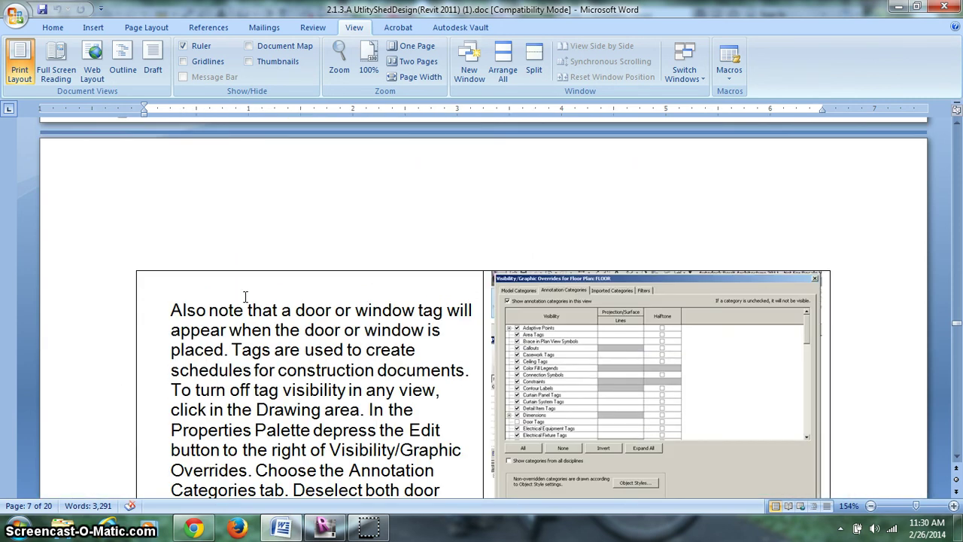
scroll(244, 297, "down", 1)
scroll(244, 297, "down", 5)
scroll(244, 296, "up", 3)
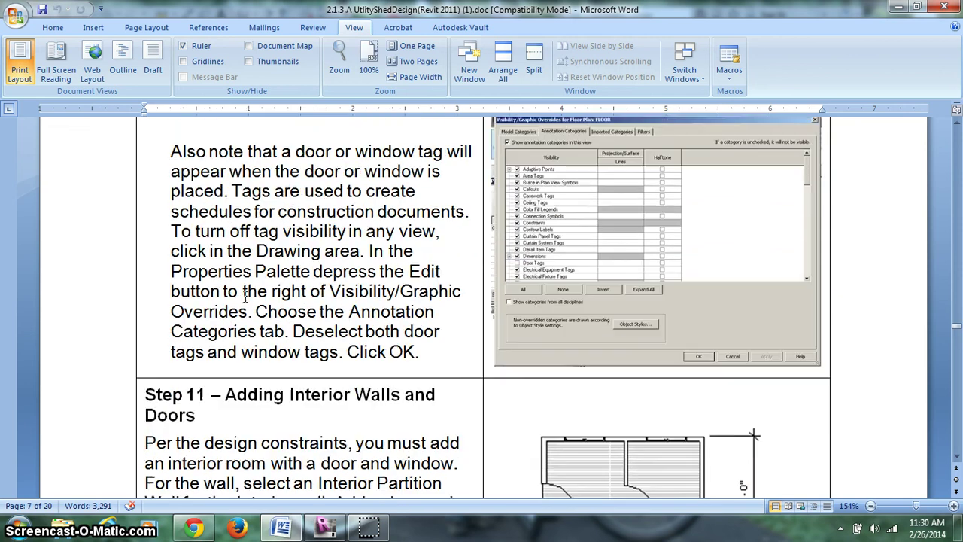
scroll(245, 296, "up", 1)
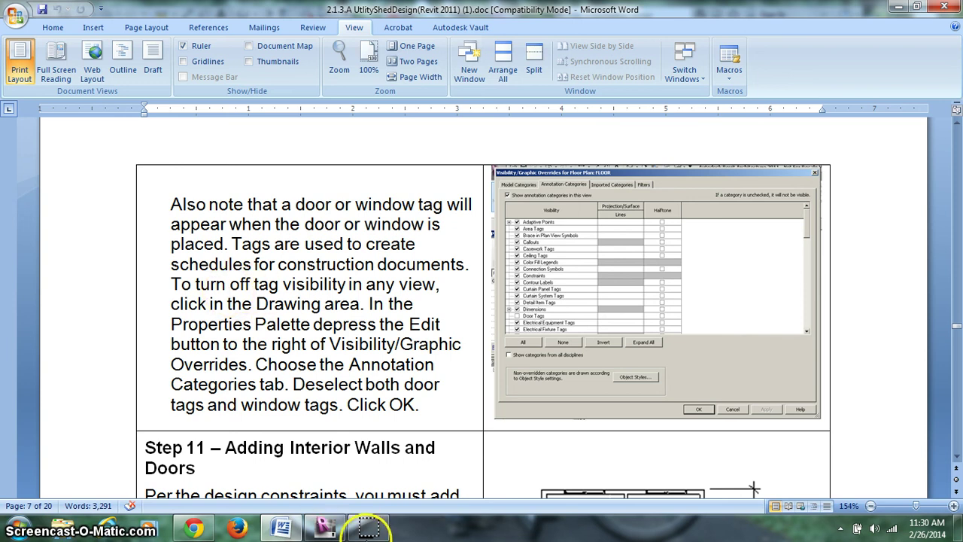
left_click(324, 528)
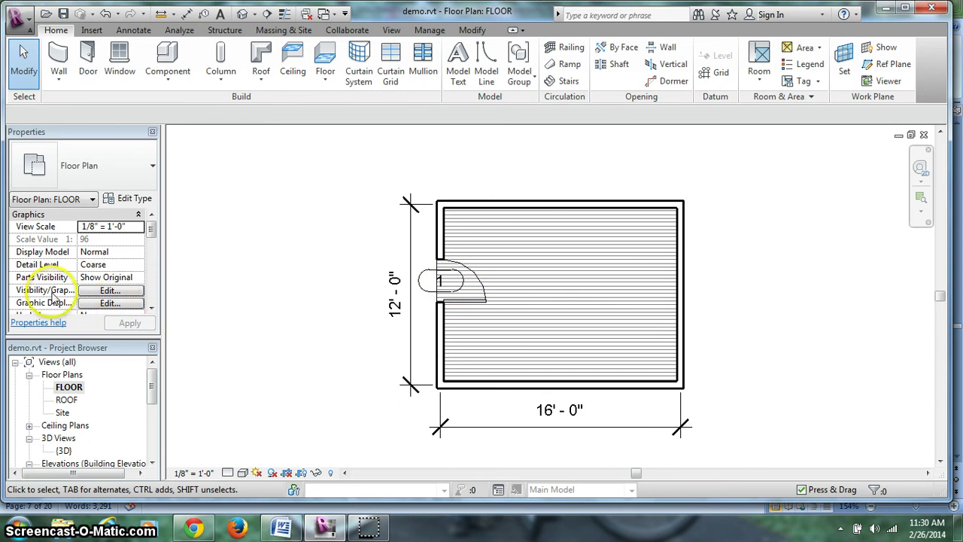
- Uncheck Door Tags under Annotation Categories in the FLOOR plan's Visibility/Graphic Overrides
left_click(109, 291)
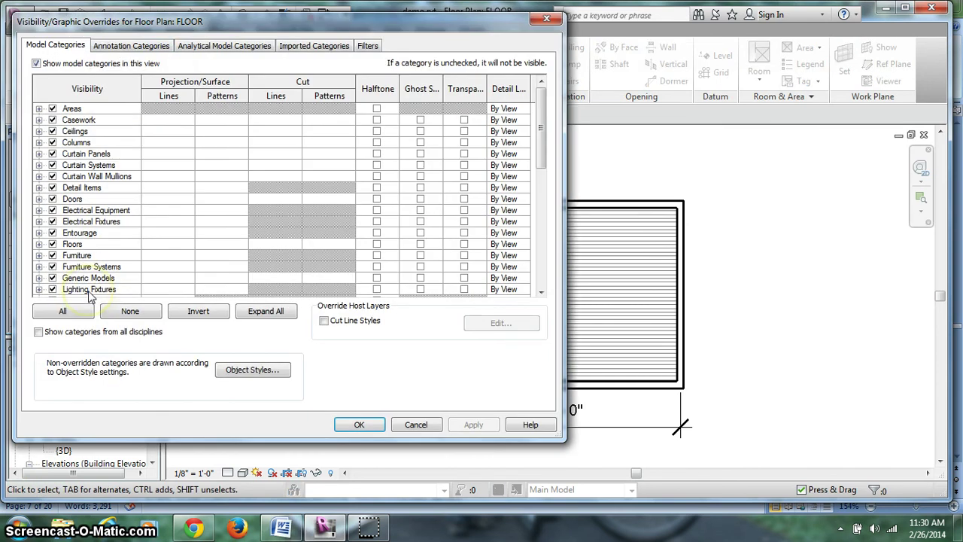
left_click(110, 51)
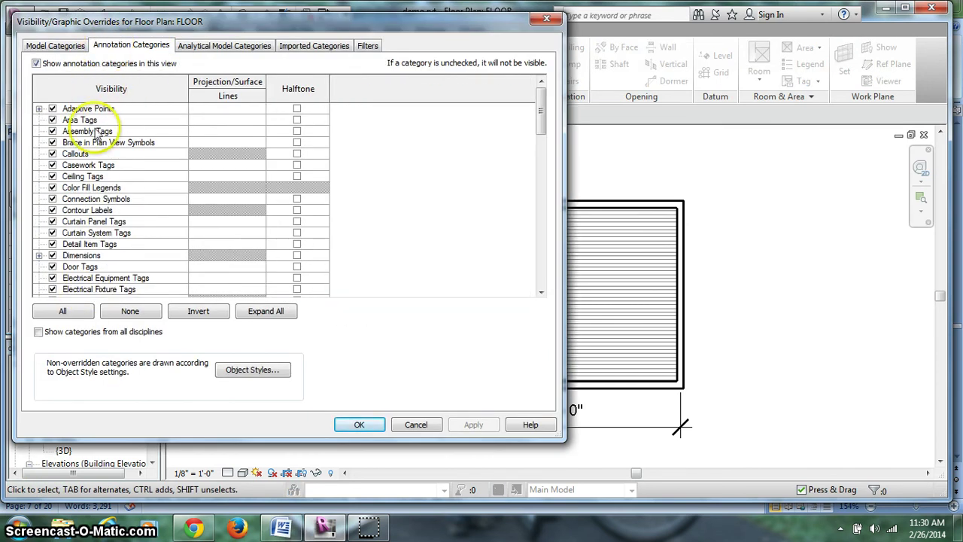
left_click(52, 266)
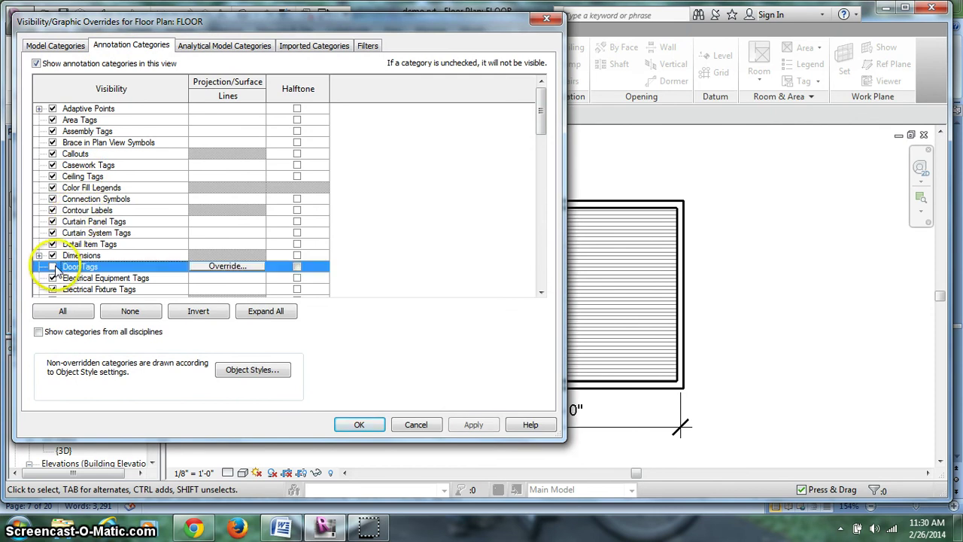
left_click(471, 424)
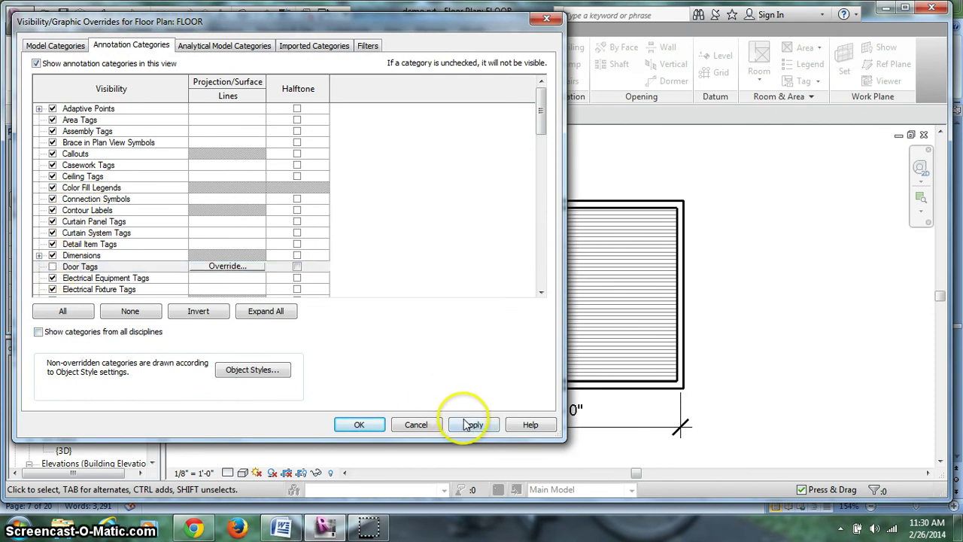
left_click(359, 424)
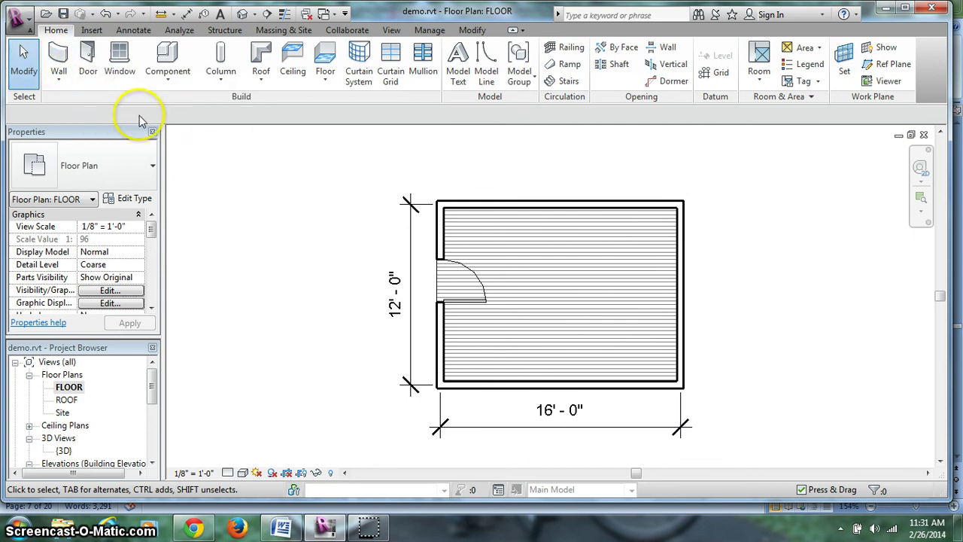
left_click(297, 526)
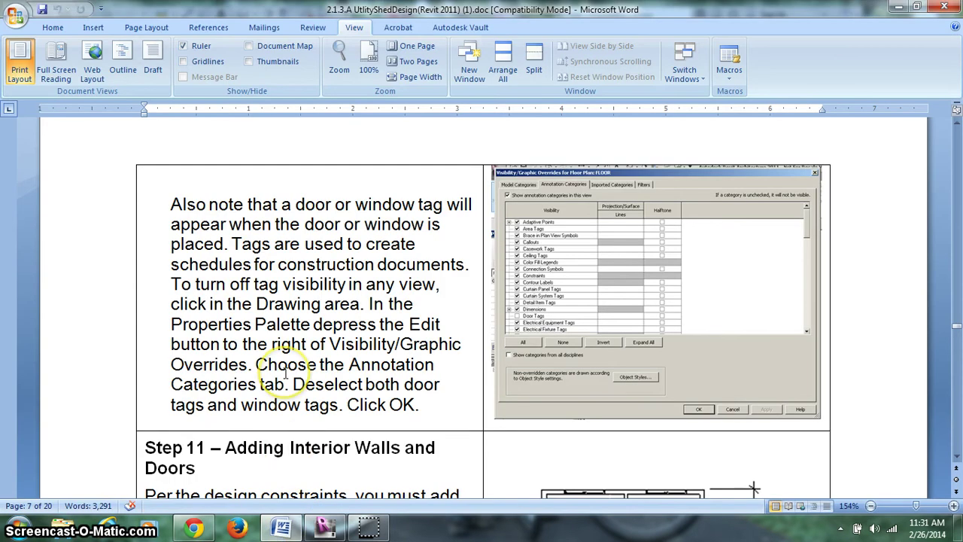
scroll(370, 384, "up", 5)
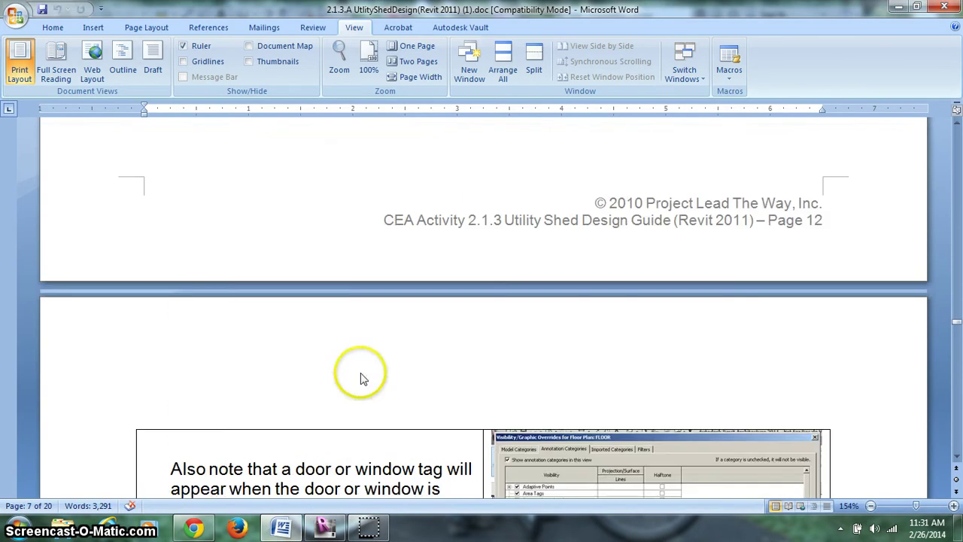
scroll(361, 379, "up", 6)
scroll(361, 373, "up", 2)
scroll(361, 373, "down", 1)
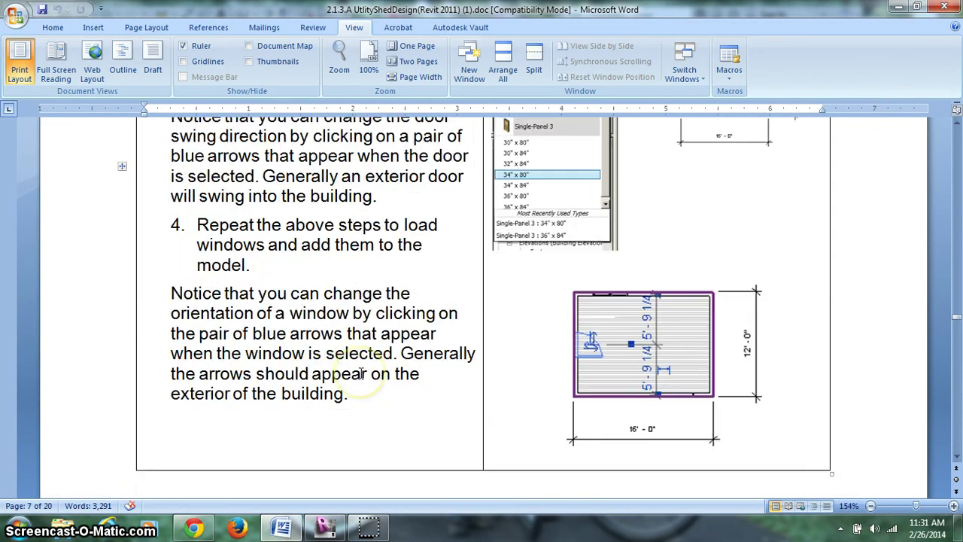
scroll(359, 376, "down", 5)
scroll(359, 375, "down", 5)
scroll(361, 371, "down", 2)
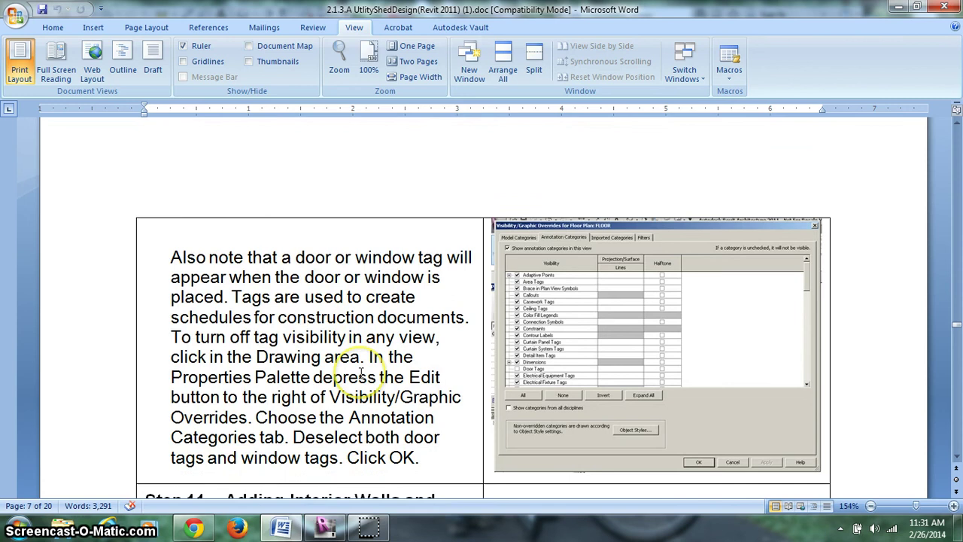
left_click(320, 528)
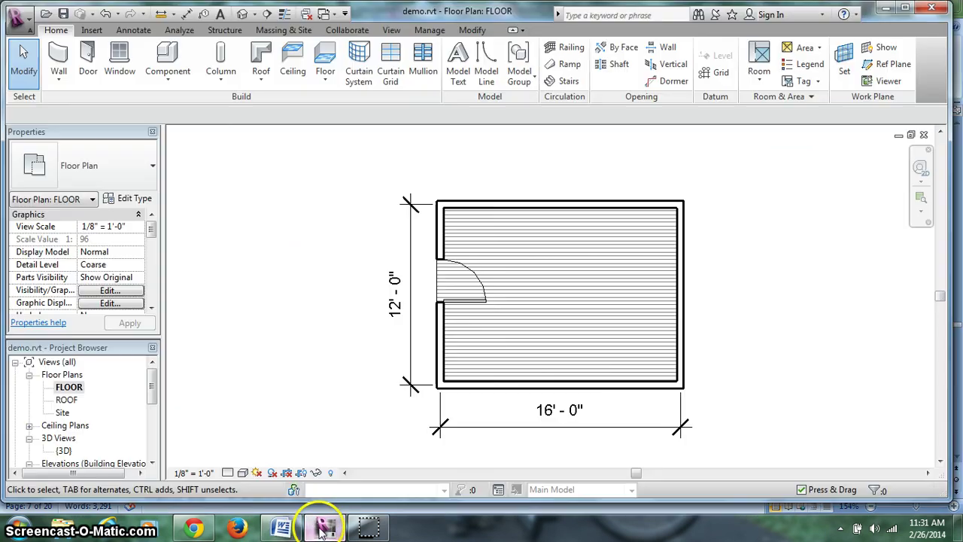
- Start the Window tool and look through the available window types
left_click(119, 60)
left_click(151, 170)
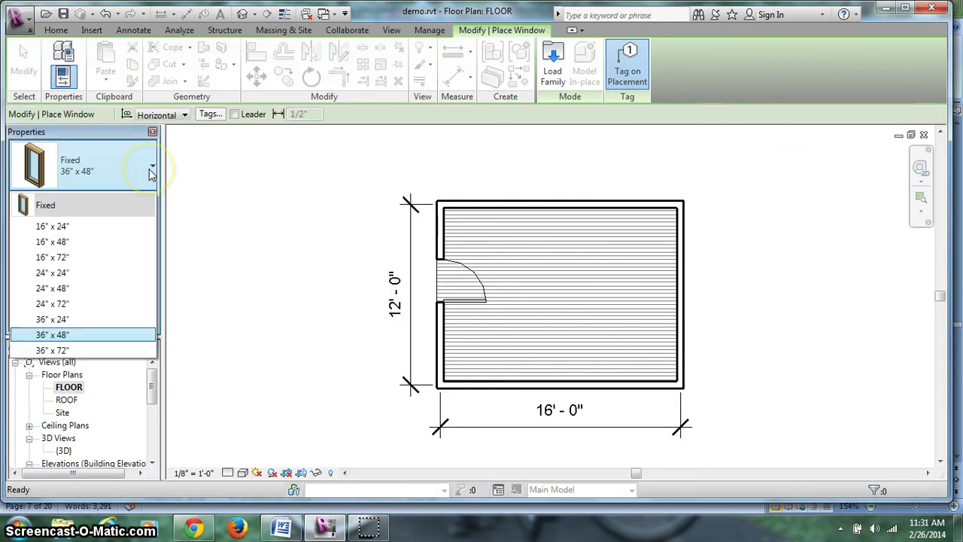
left_click(151, 170)
- Load the Double Hung with Trim.rfa family from the Windows library folder
left_click(547, 58)
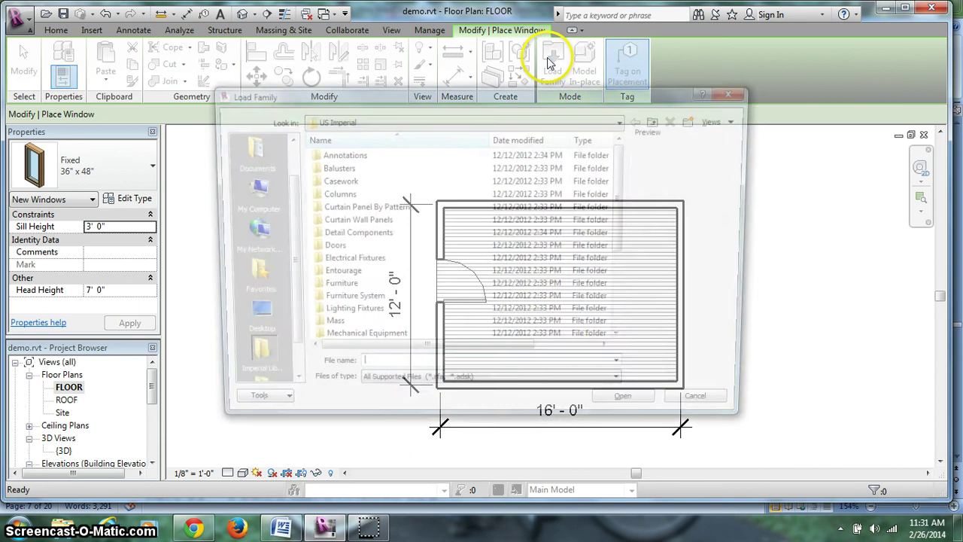
scroll(354, 293, "down", 5)
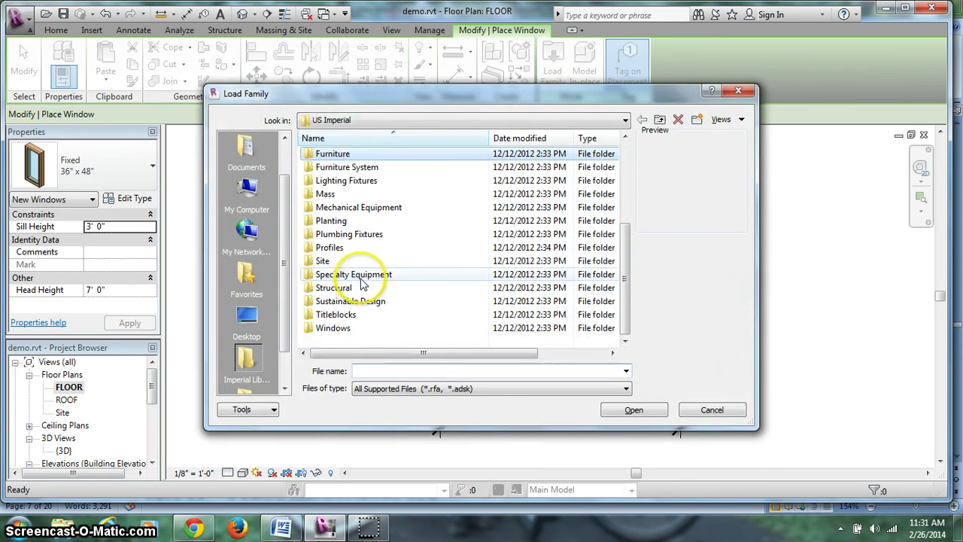
left_click(354, 331)
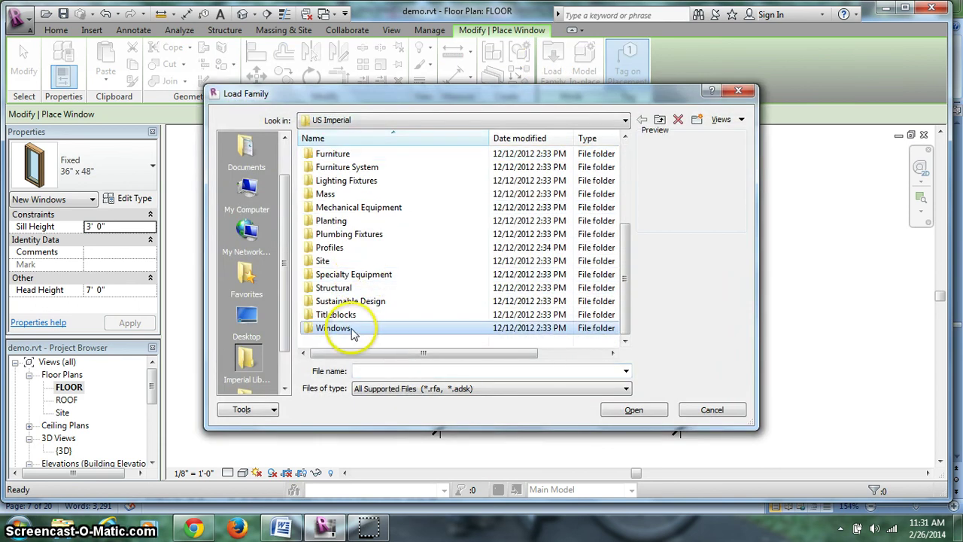
double_click(392, 331)
left_click(362, 197)
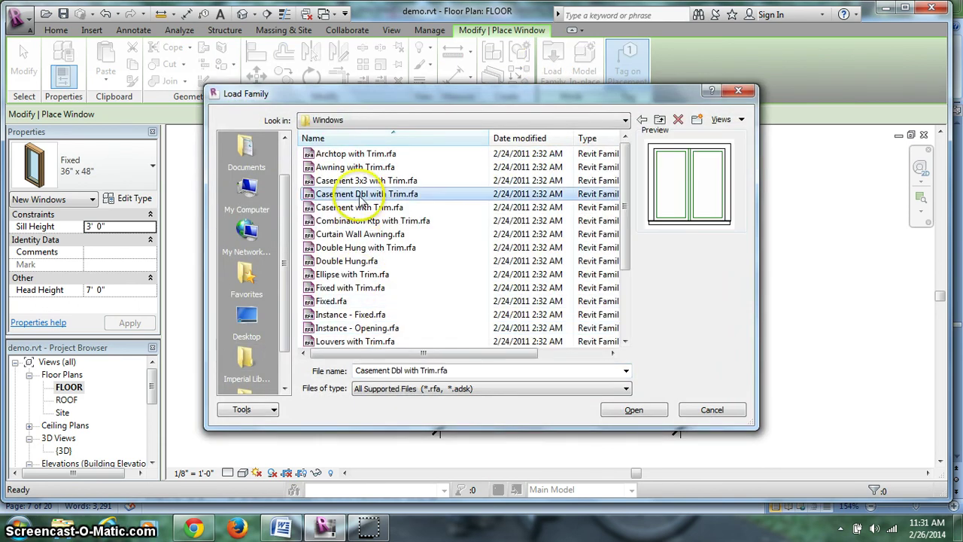
key("Down")
key("Down")
key("Down")
key("Down")
key("Down")
key("Down")
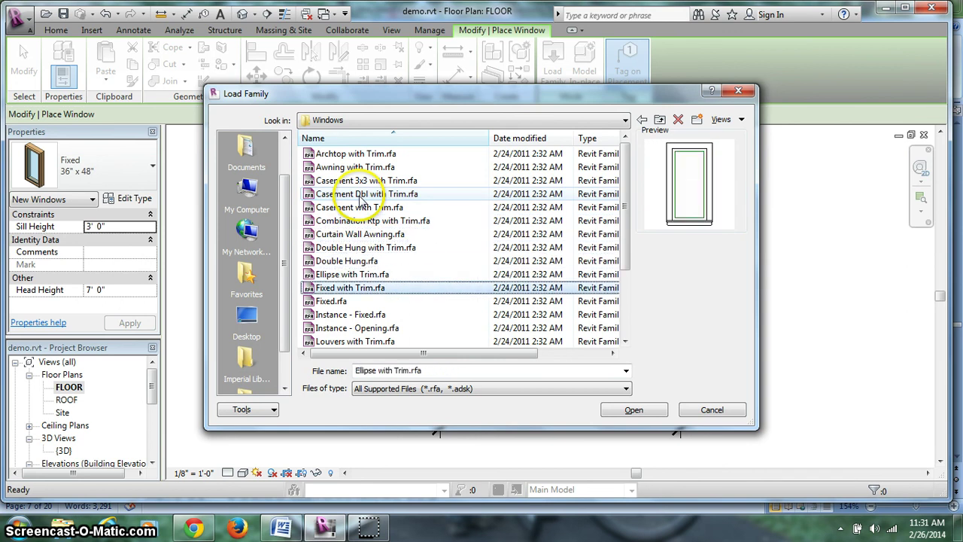
key("Up")
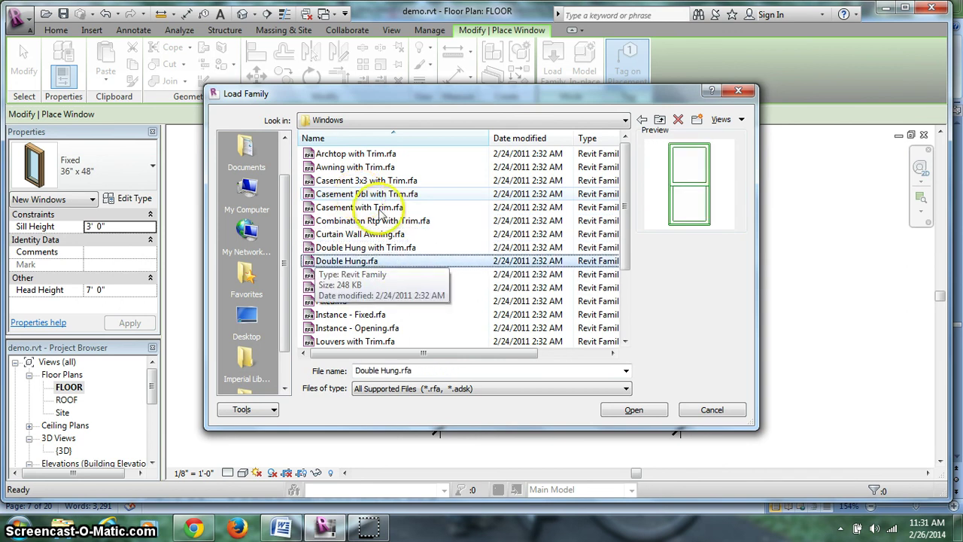
left_click(385, 249)
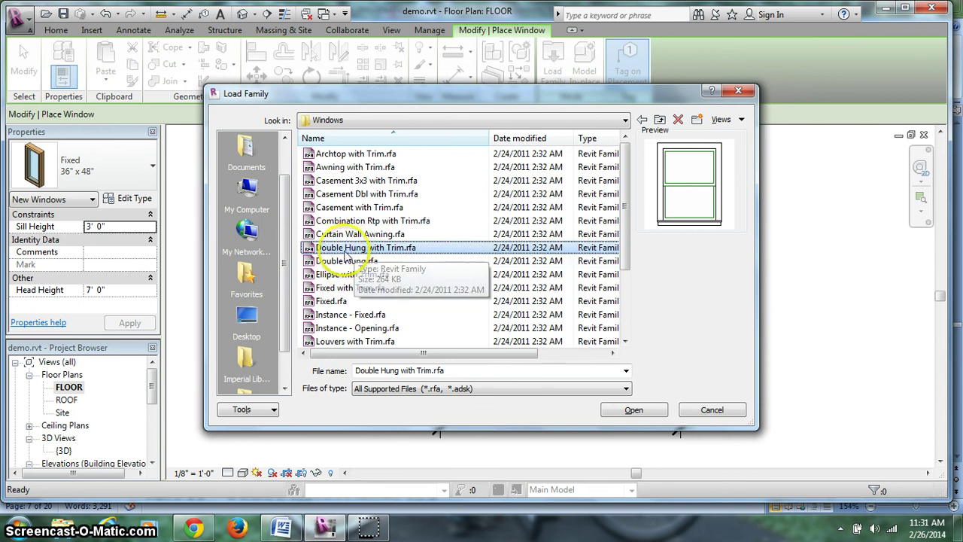
left_click(639, 417)
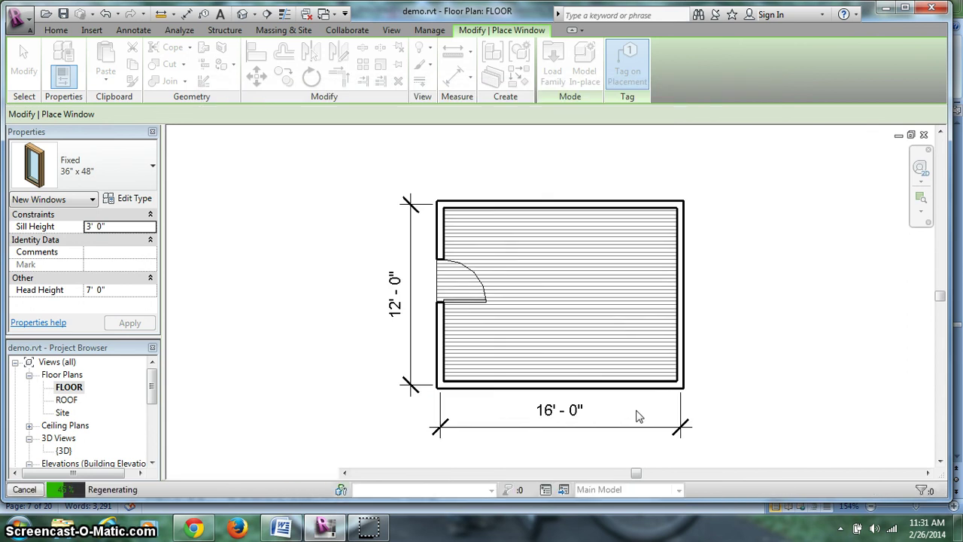
- Keep the 36" x 48" double-hung type and place window pairs in the top, right and bottom walls
left_click(153, 167)
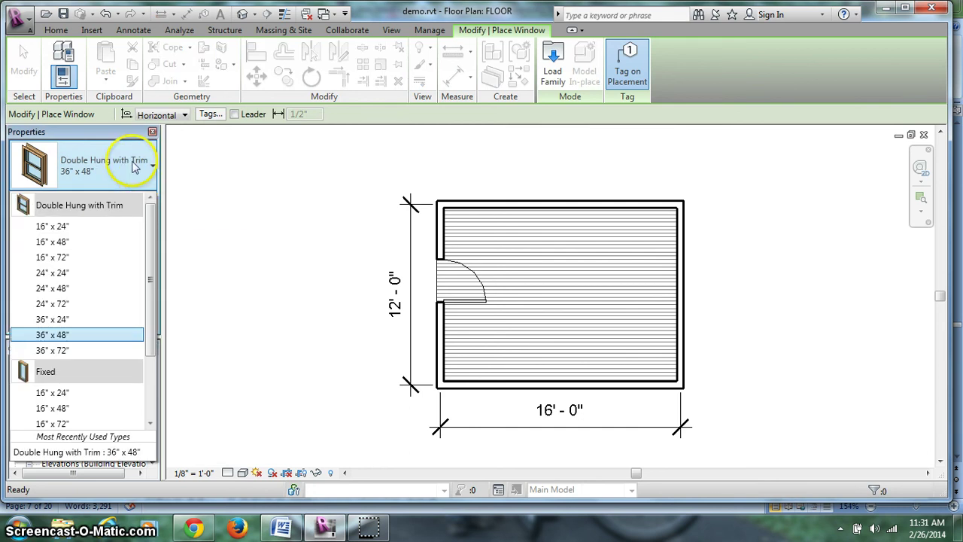
left_click(60, 335)
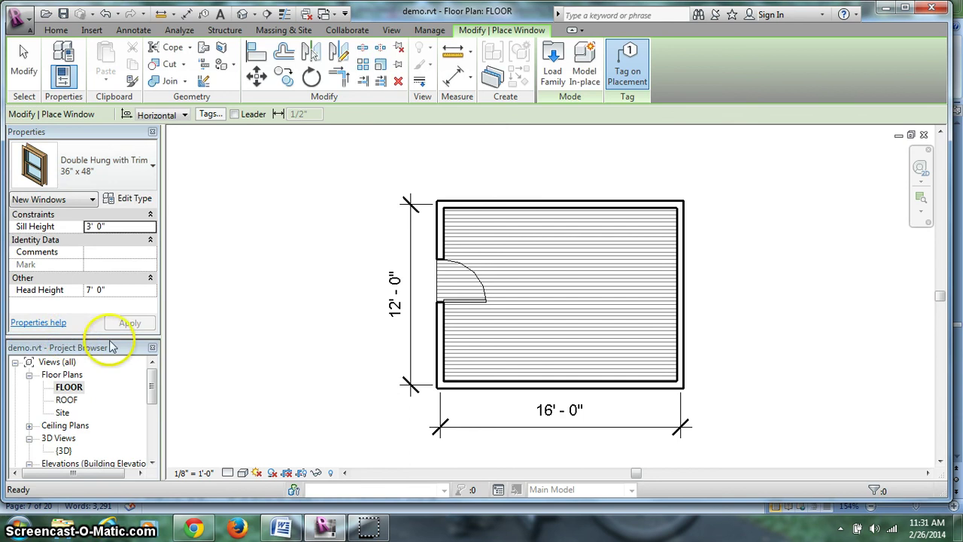
left_click(492, 205)
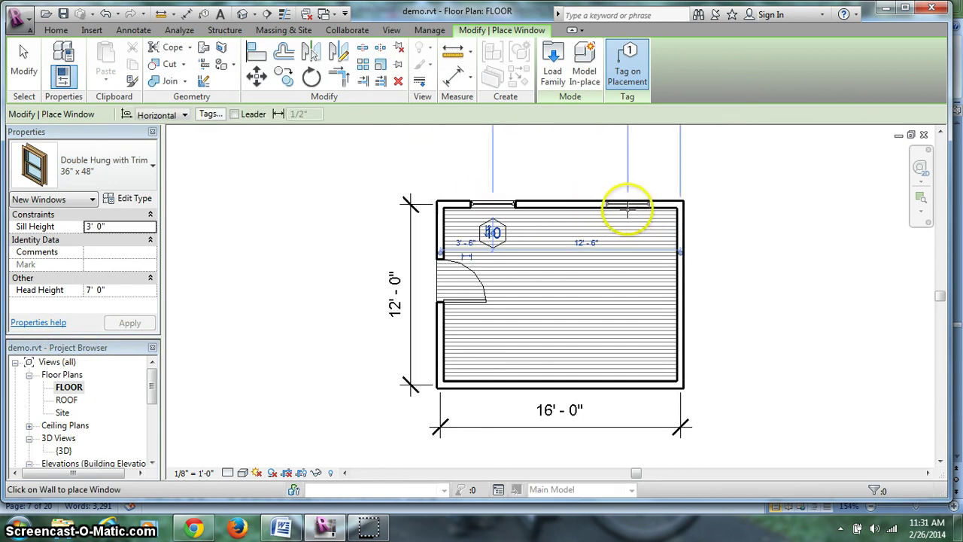
left_click(627, 206)
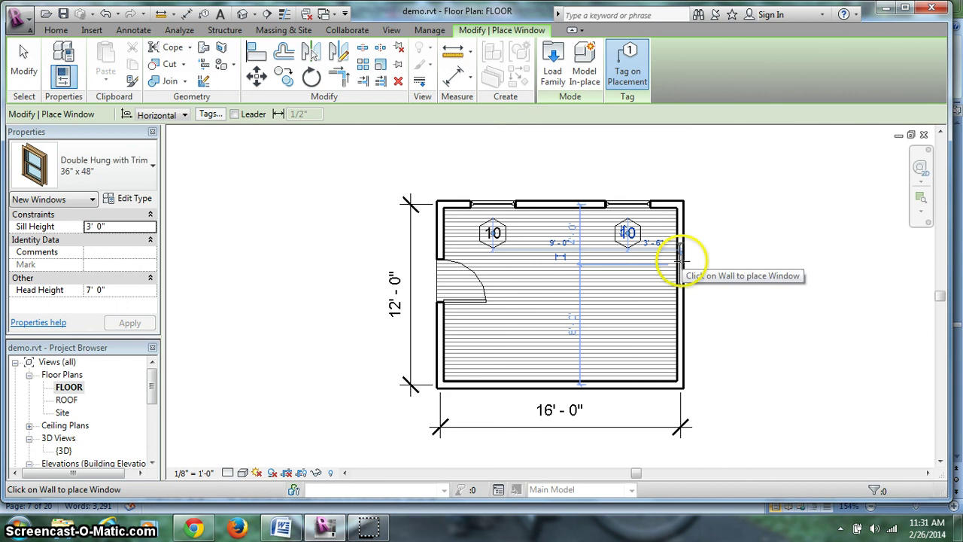
left_click(680, 263)
left_click(684, 348)
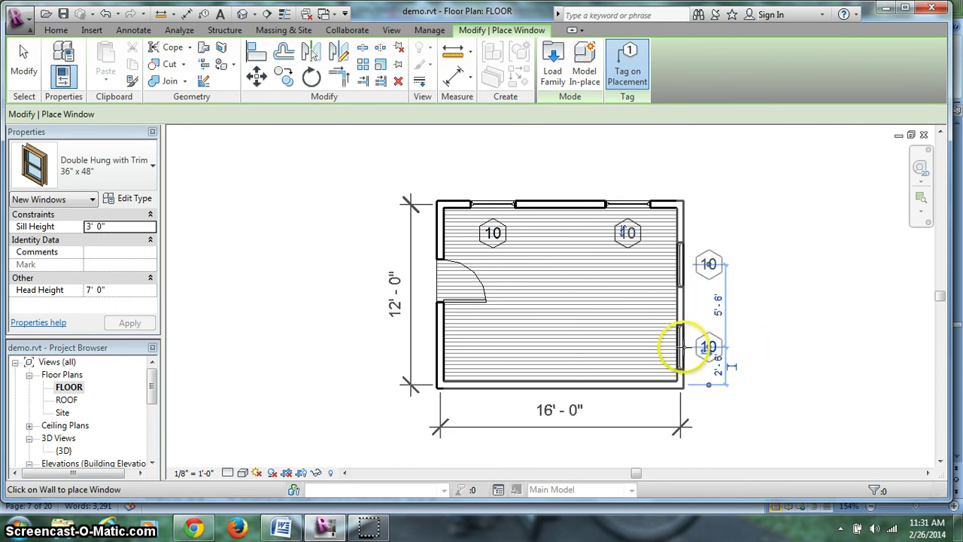
left_click(623, 386)
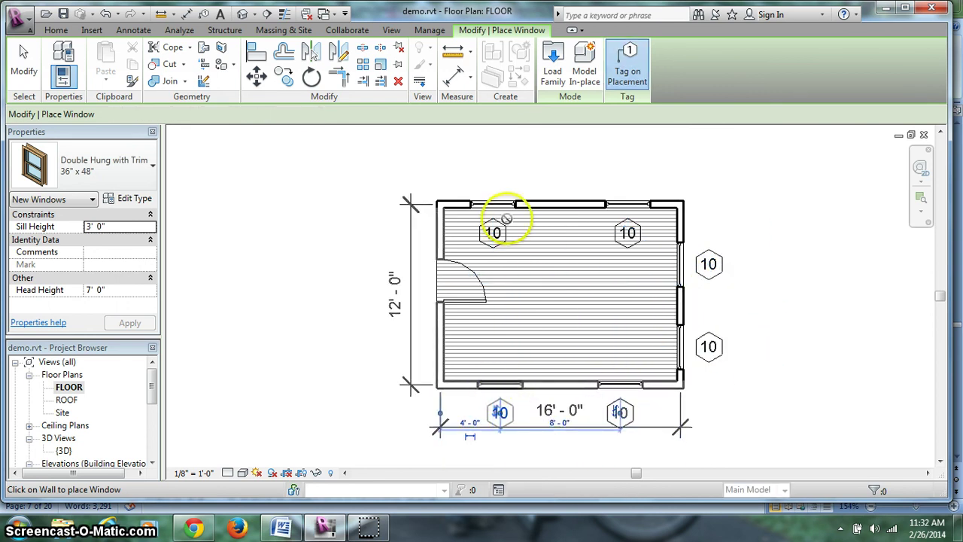
right_click(519, 145)
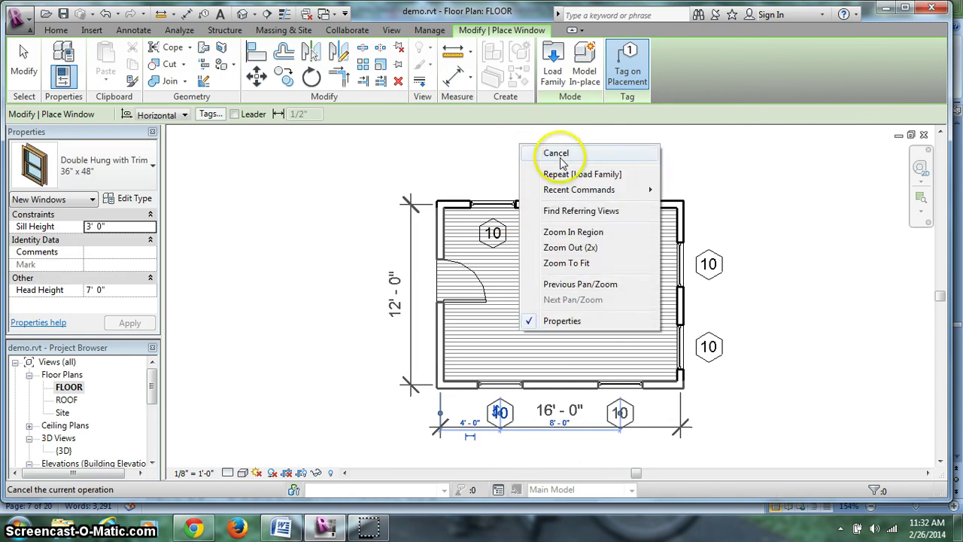
left_click(557, 153)
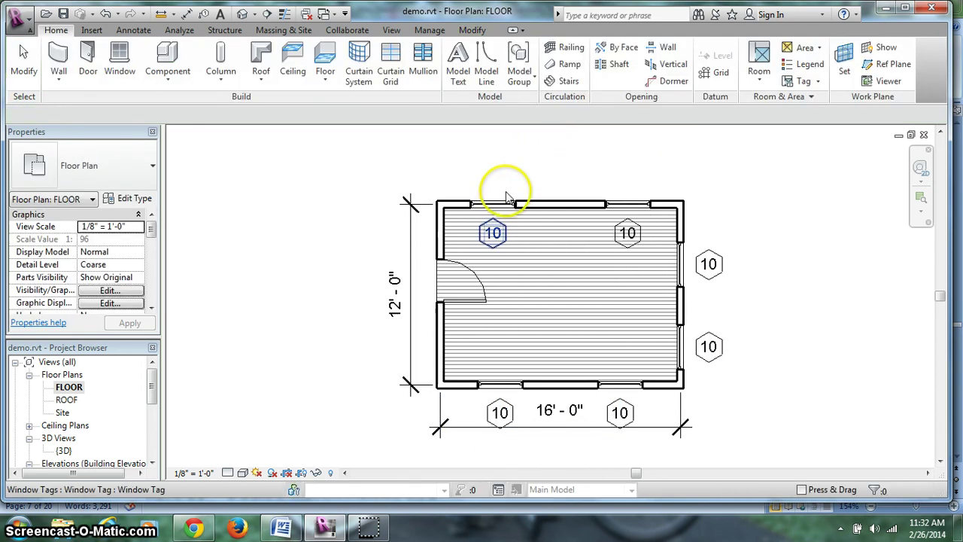
scroll(508, 197, "up", 2)
scroll(483, 204, "up", 2)
scroll(468, 224, "up", 1)
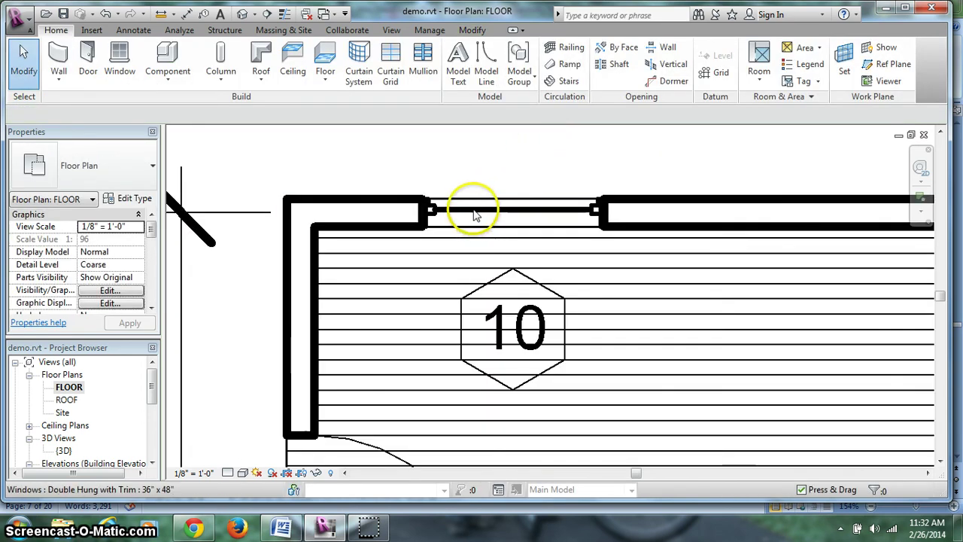
left_click(472, 215)
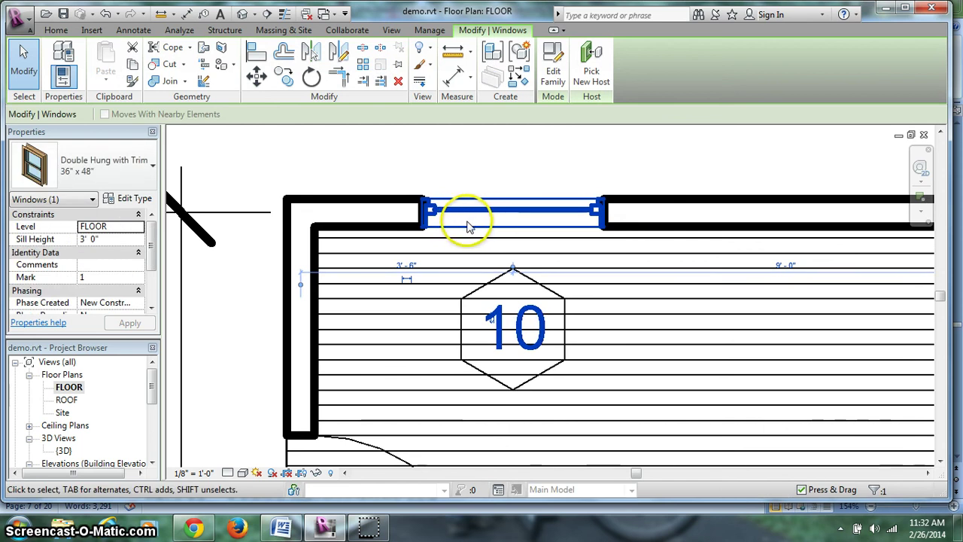
scroll(466, 210, "down", 2)
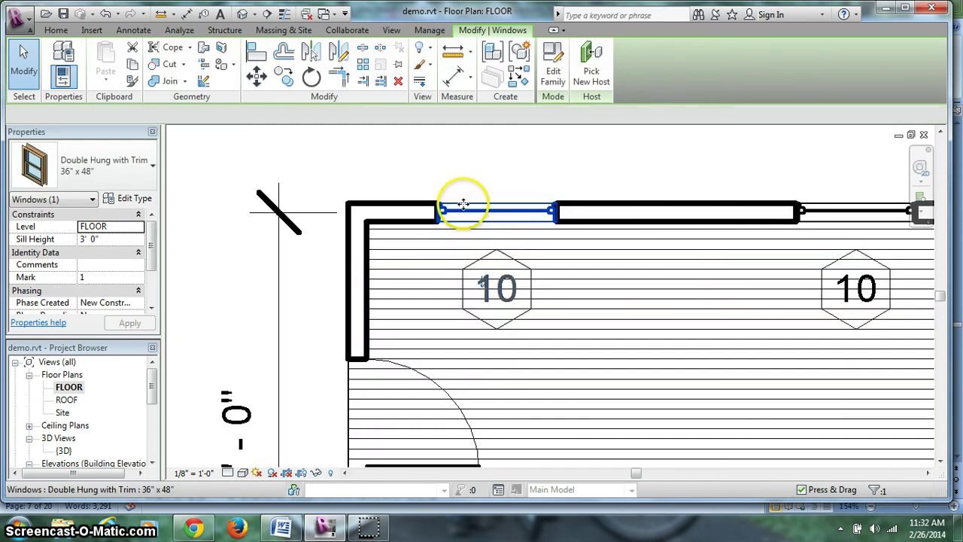
key("Escape")
scroll(451, 206, "down", 1)
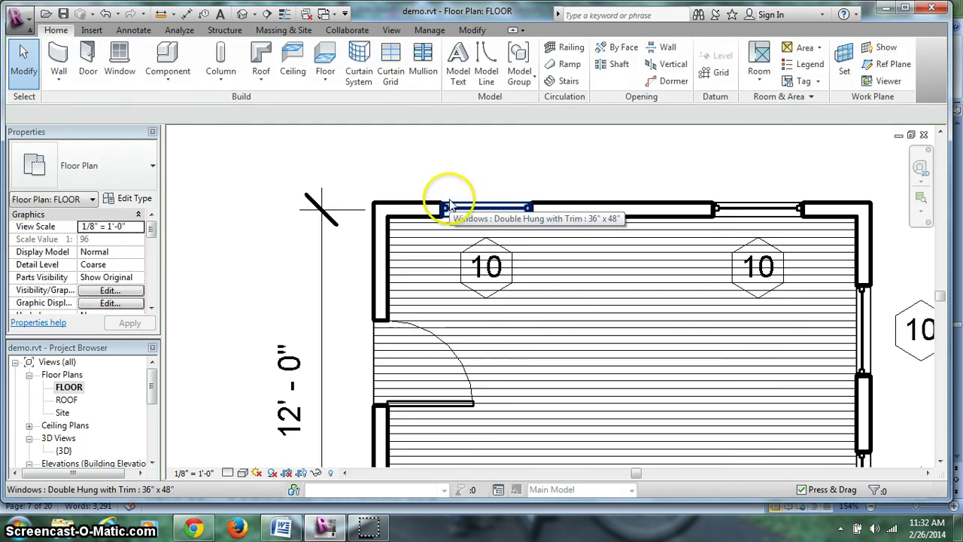
left_click(867, 335)
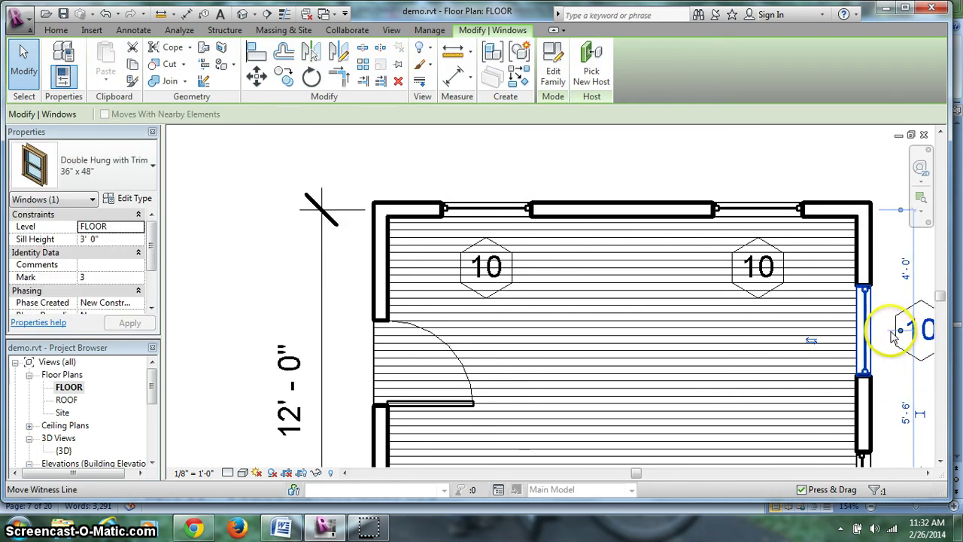
scroll(894, 353, "down", 1)
middle_click_drag(892, 401, 852, 354)
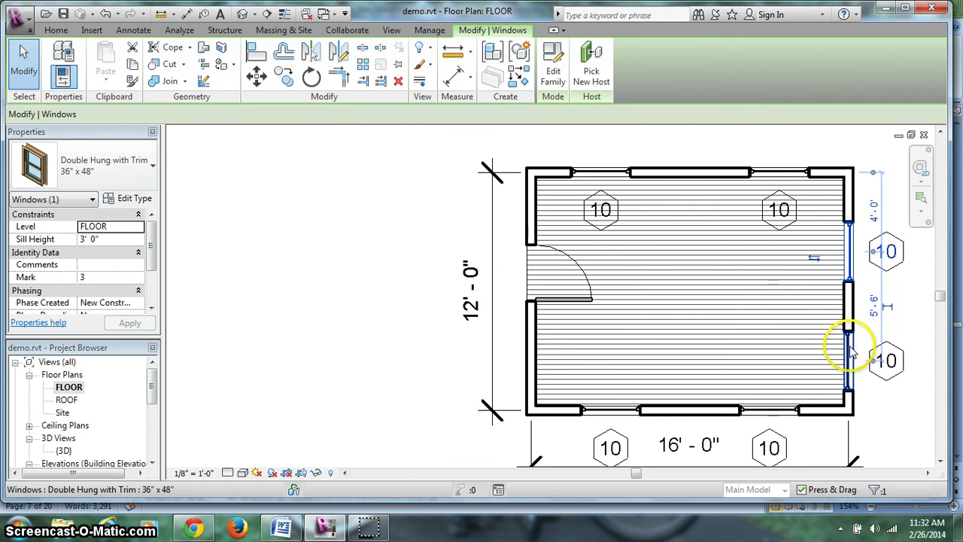
left_click(847, 350)
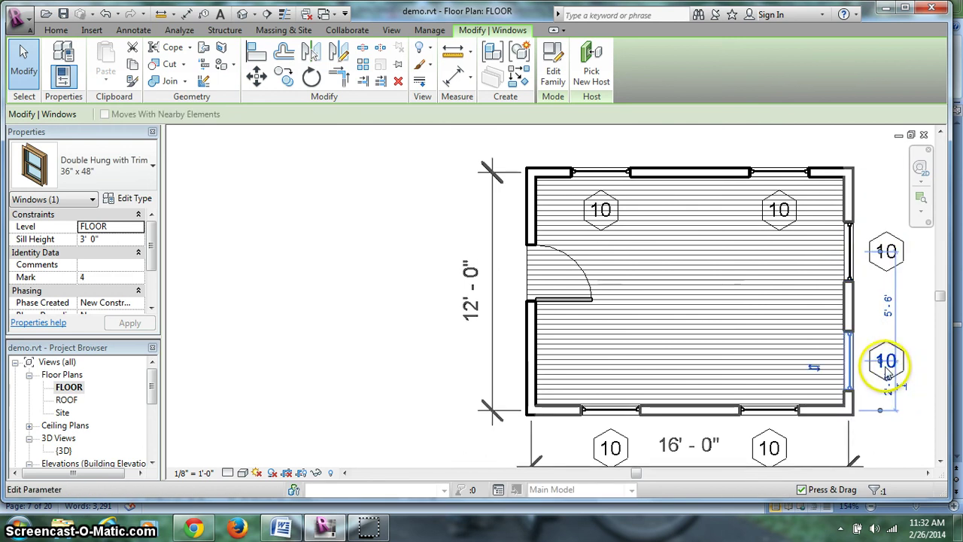
left_click(766, 408)
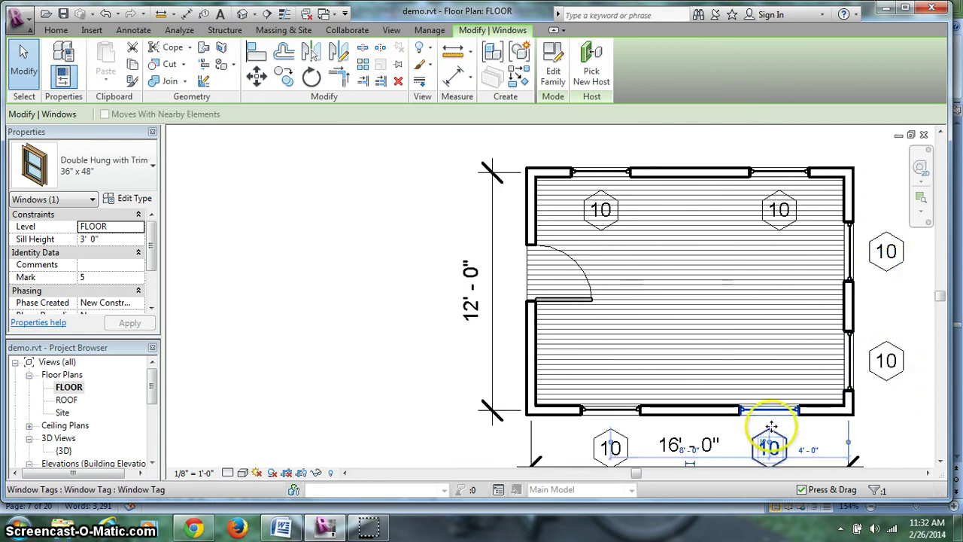
left_click(623, 410)
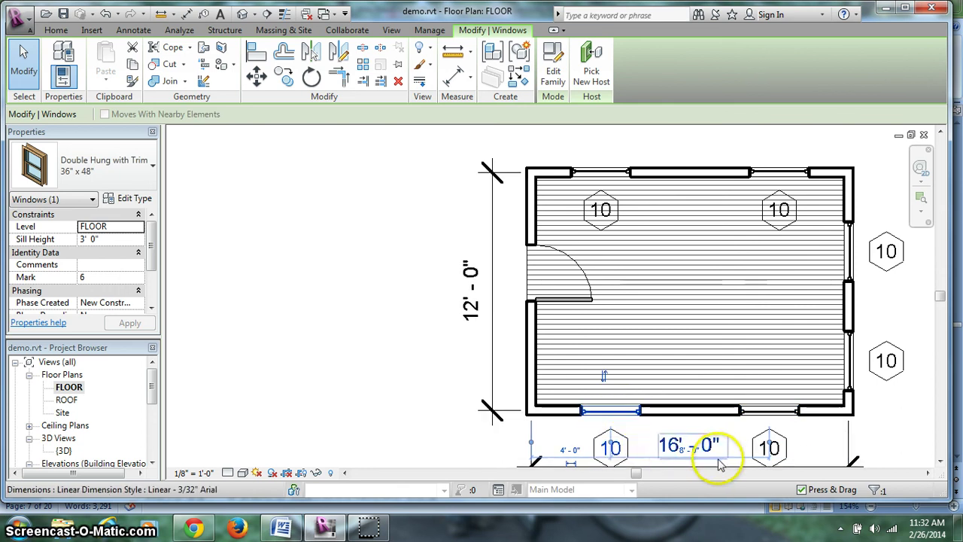
- Adjust the two top-wall windows' corner distances using their temporary dimensions
left_click(602, 170)
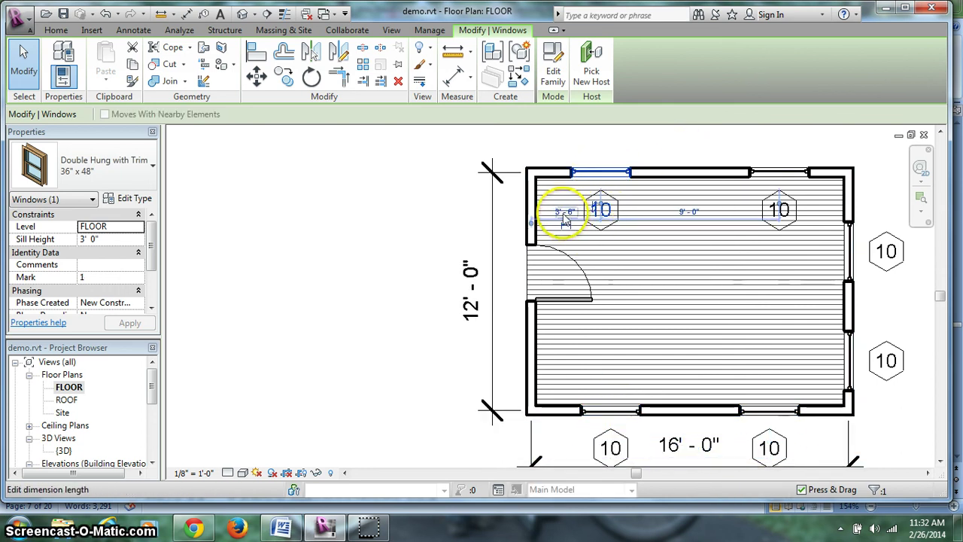
left_click(565, 212)
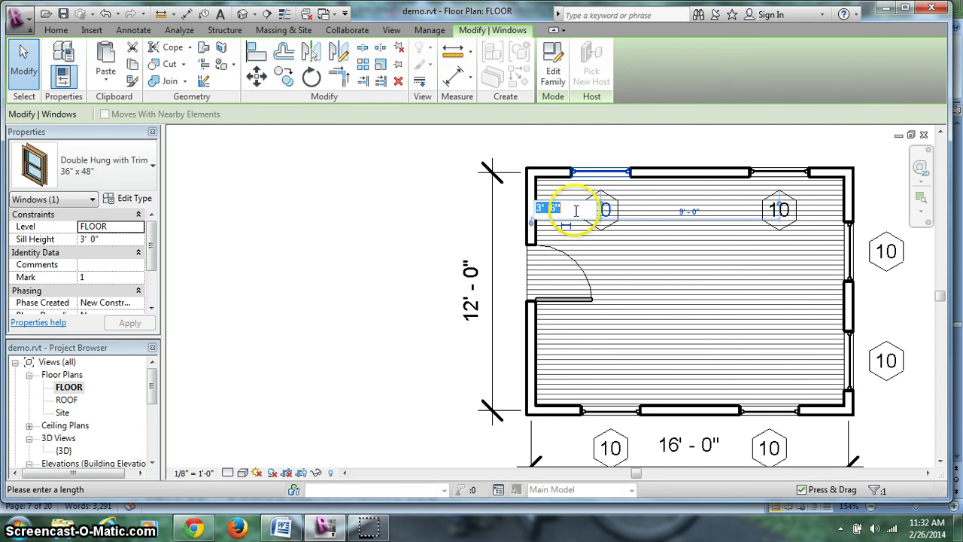
key("Return")
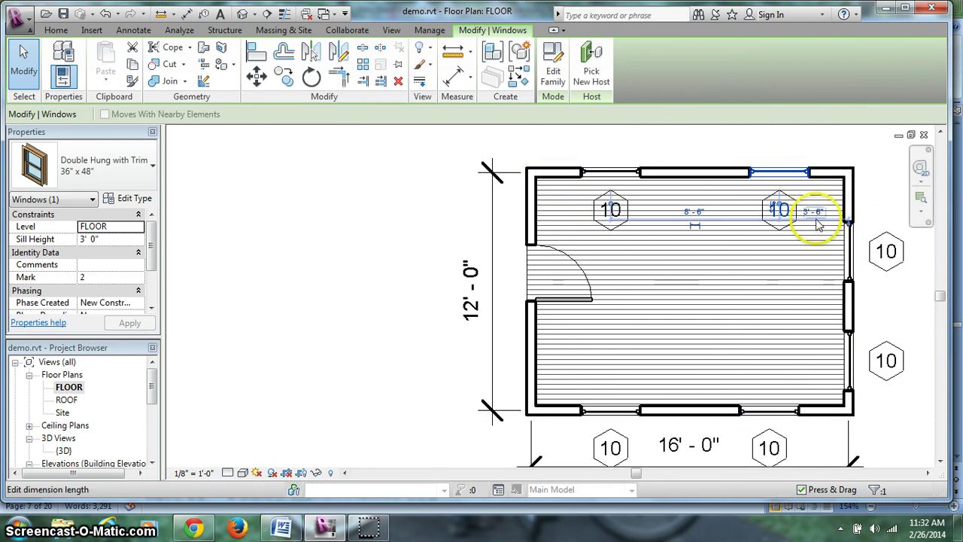
left_click(812, 212)
type("4")
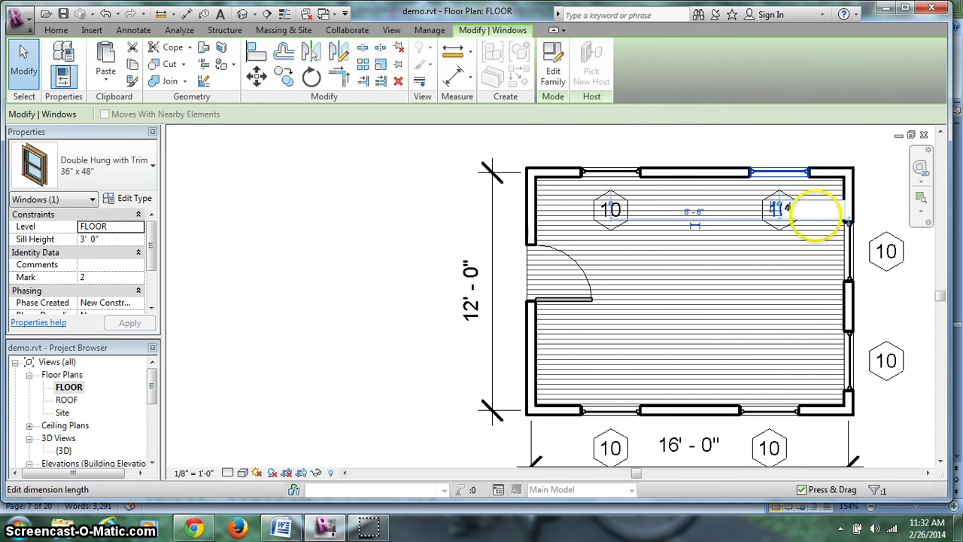
key("Return")
- Set the two right-wall windows 3'-0" in from their top and bottom corners
left_click(845, 247)
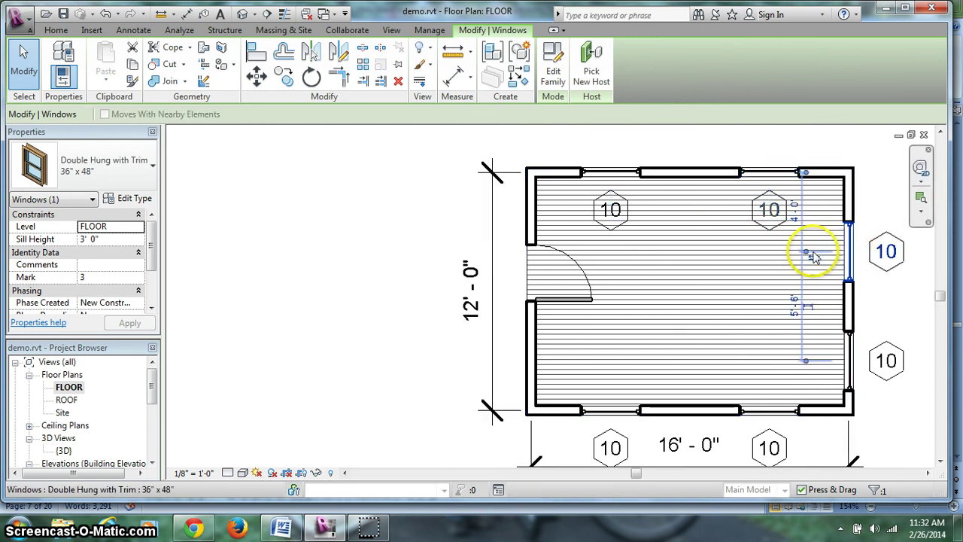
left_click(795, 213)
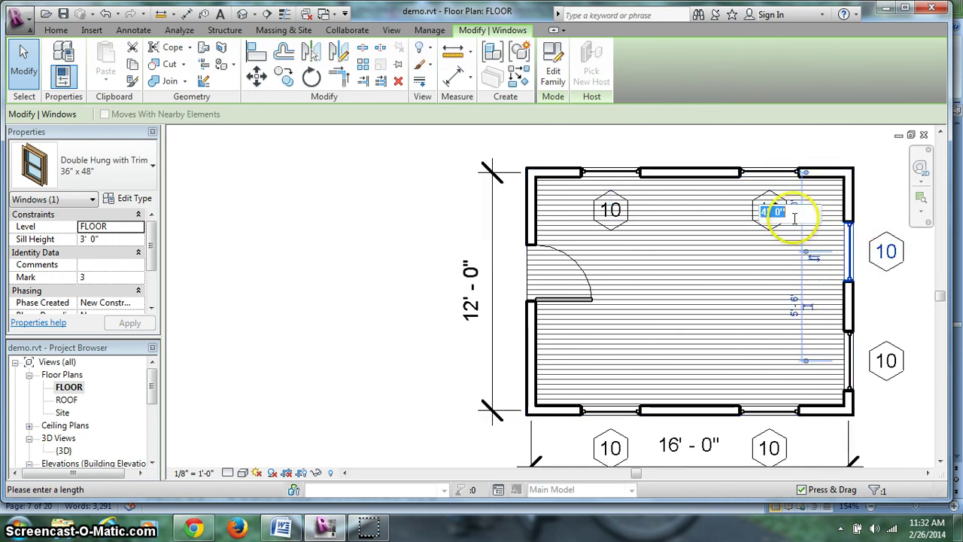
key("Return")
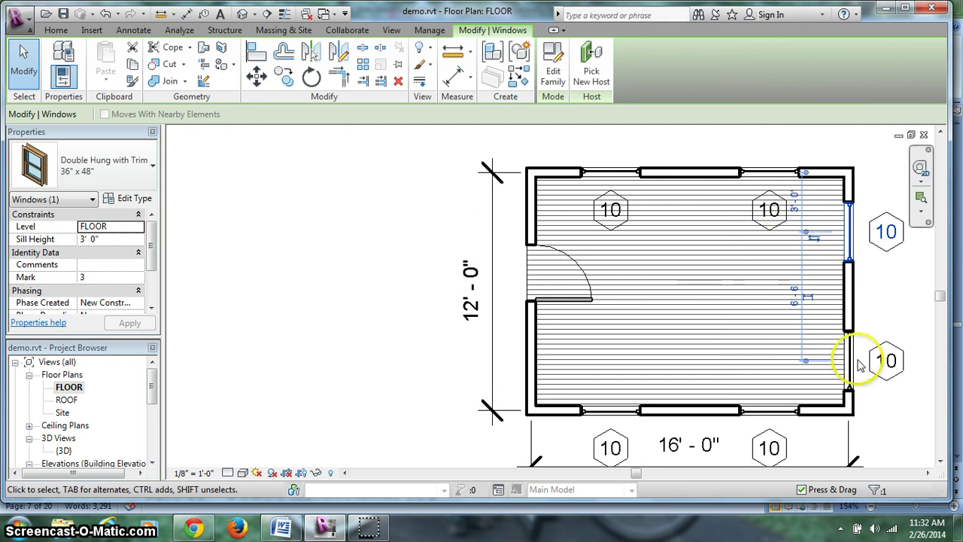
left_click(795, 386)
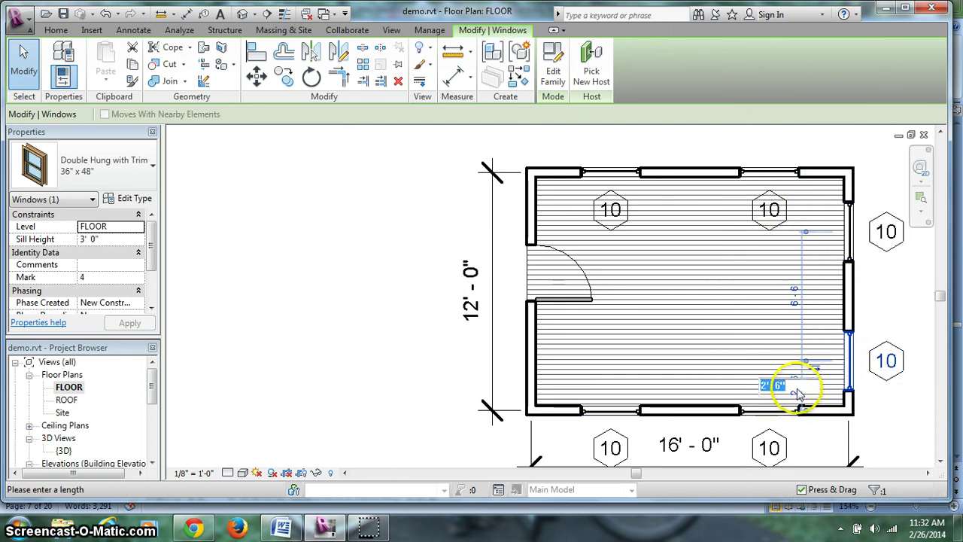
key("Return")
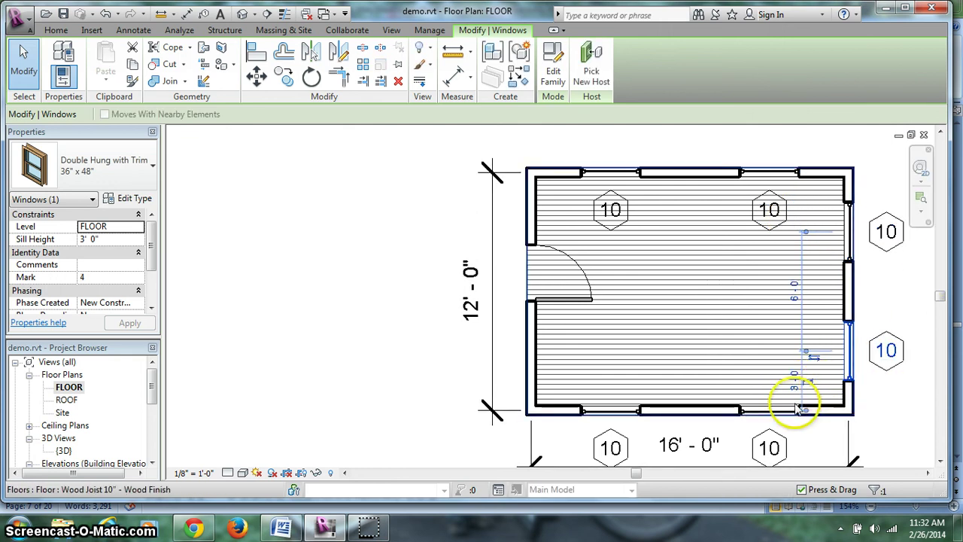
- Check the bottom-wall windows' 4'-0" corner spacing, then clear the selection
left_click(773, 406)
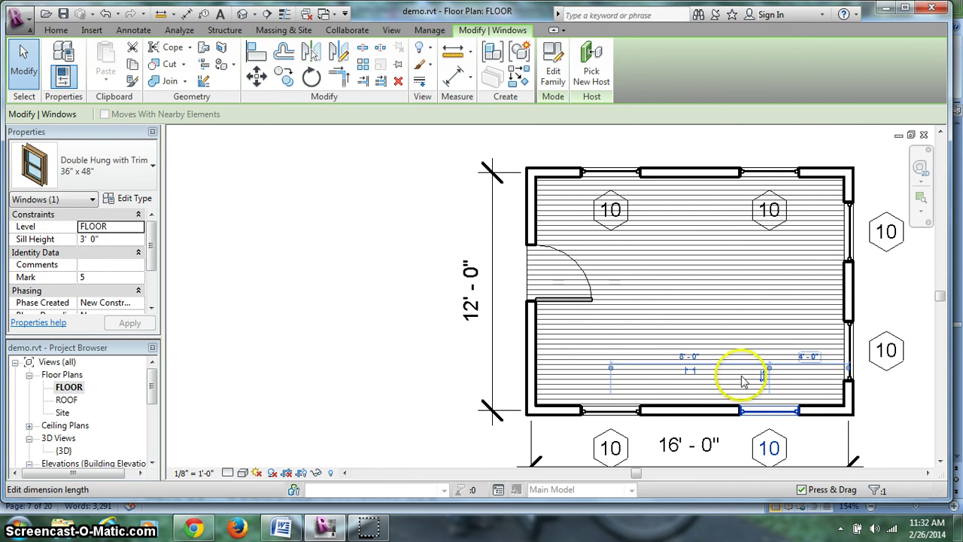
left_click(614, 413)
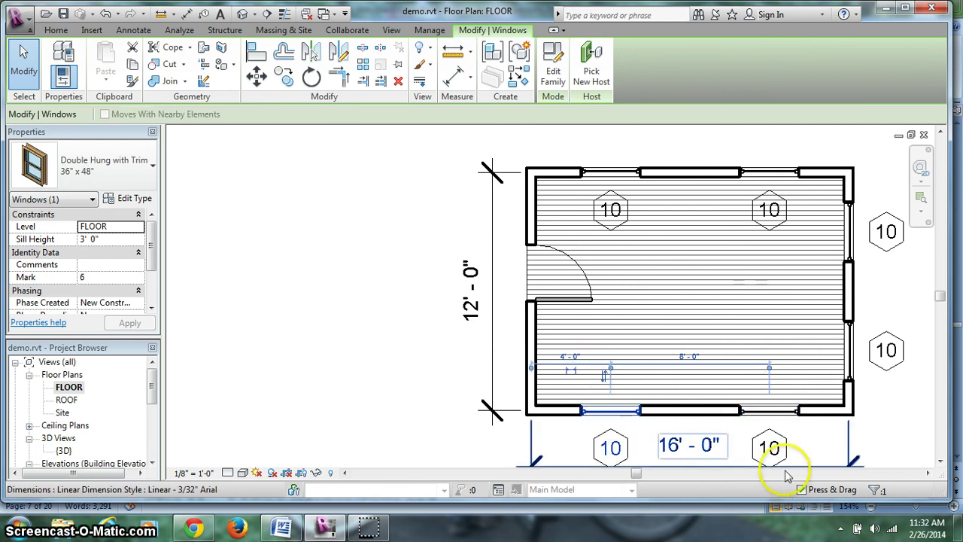
left_click(863, 336)
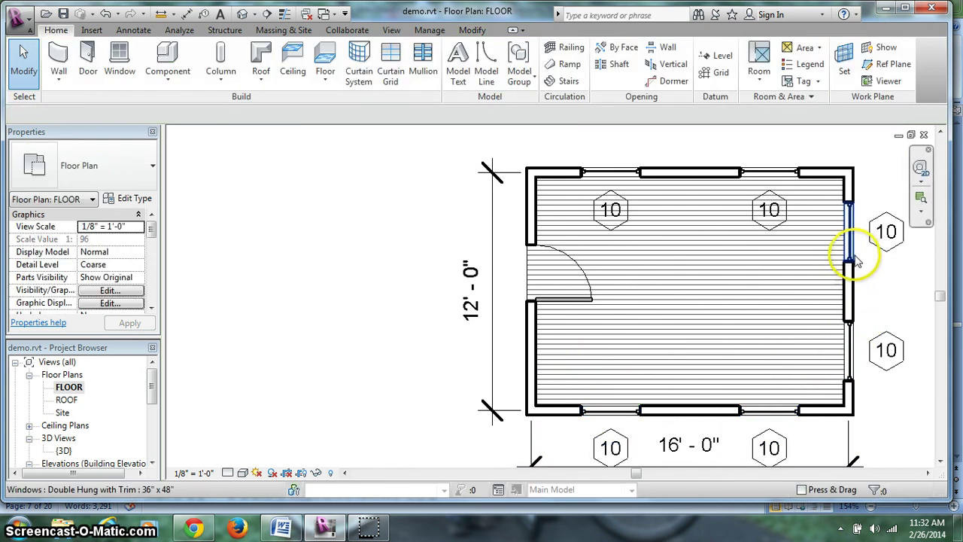
scroll(835, 259, "down", 1)
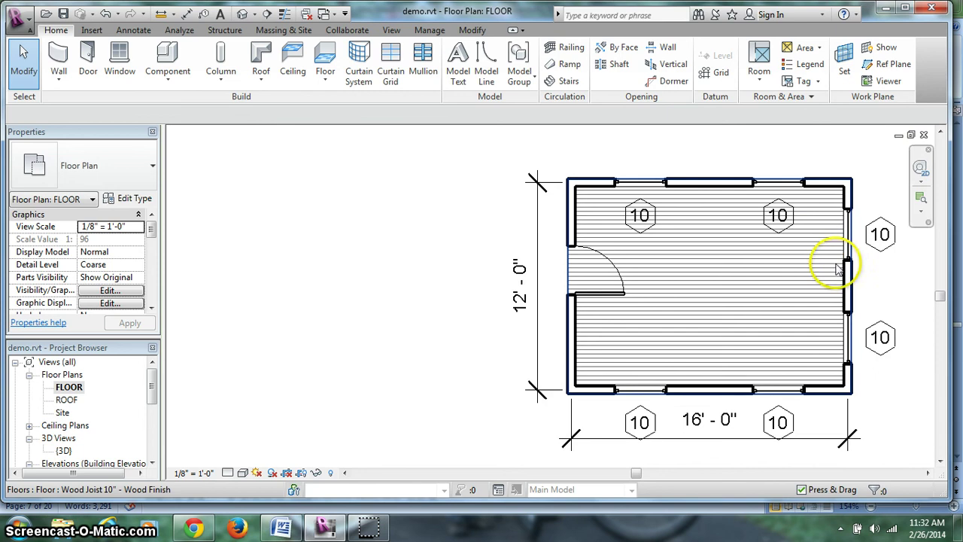
scroll(842, 262, "down", 1)
middle_click_drag(855, 399, 744, 393)
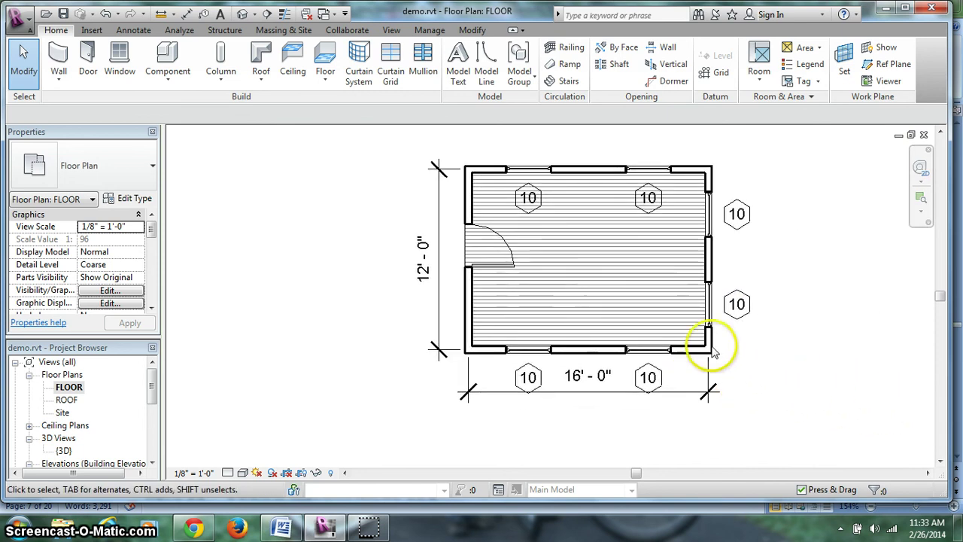
- Set Fine detail level, view the {3D} shed from the door side, then return to Word
left_click(227, 472)
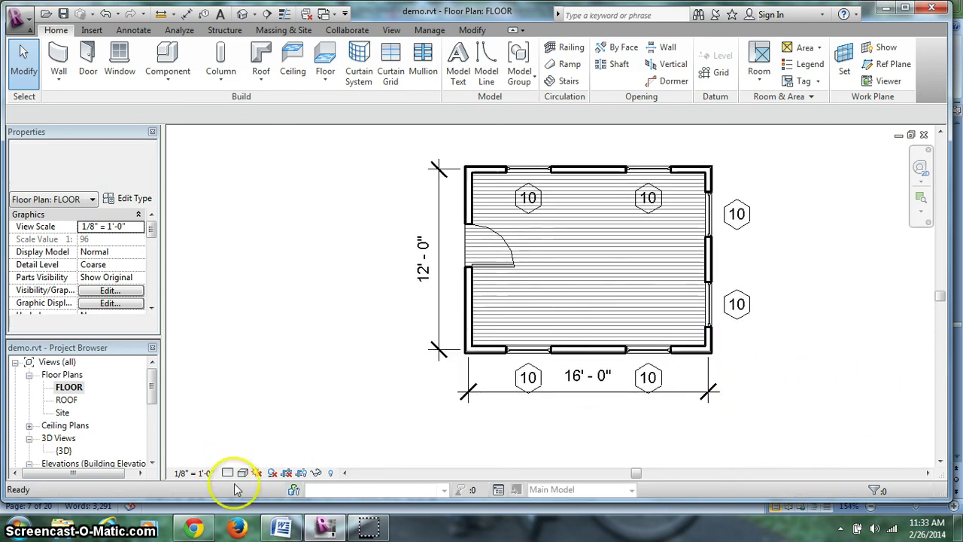
double_click(64, 449)
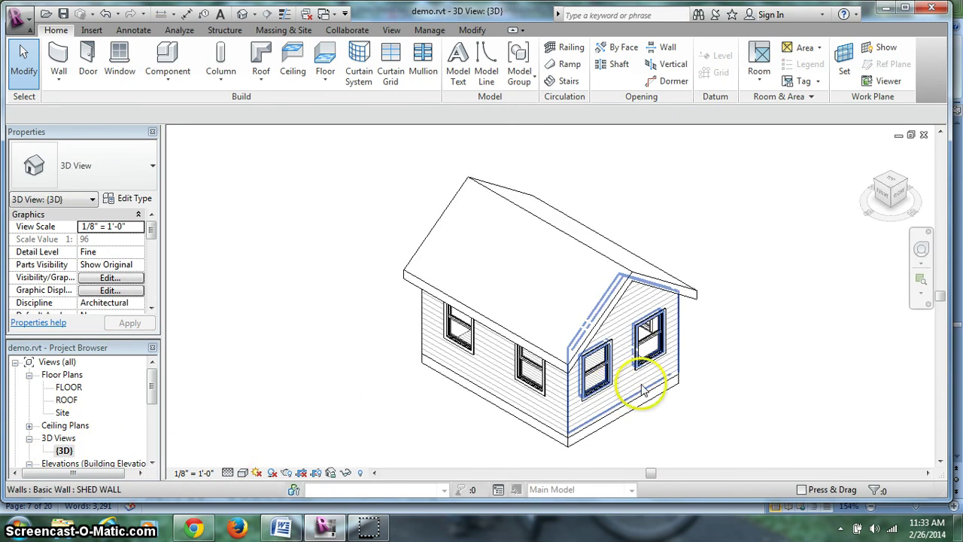
left_click(876, 186)
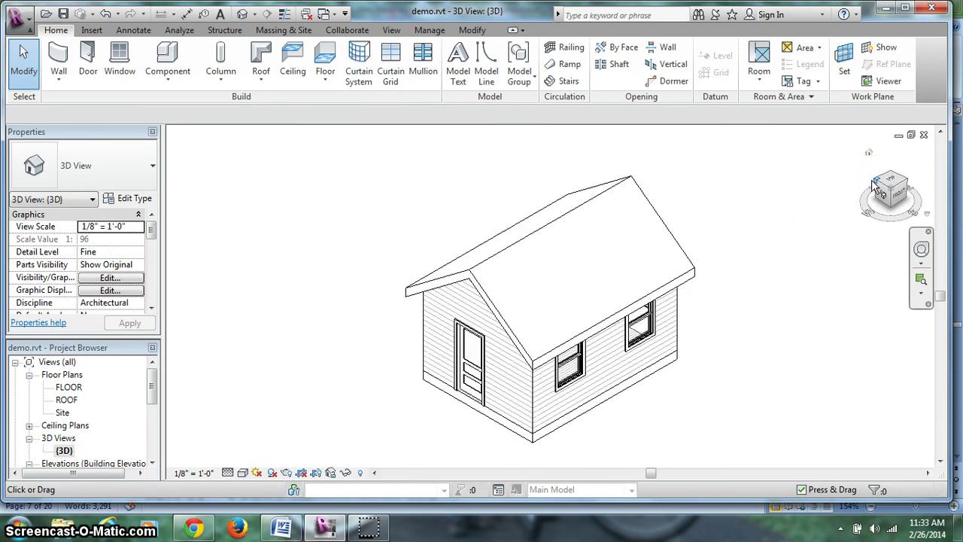
left_click(298, 528)
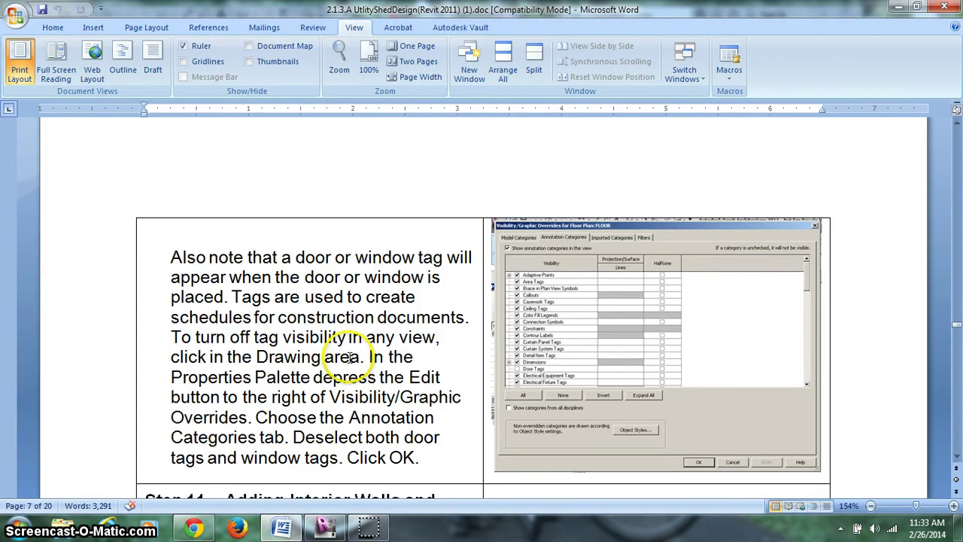
- Scroll the handout down to Step 11 – Adding Interior Walls and Doors
scroll(349, 356, "down", 1)
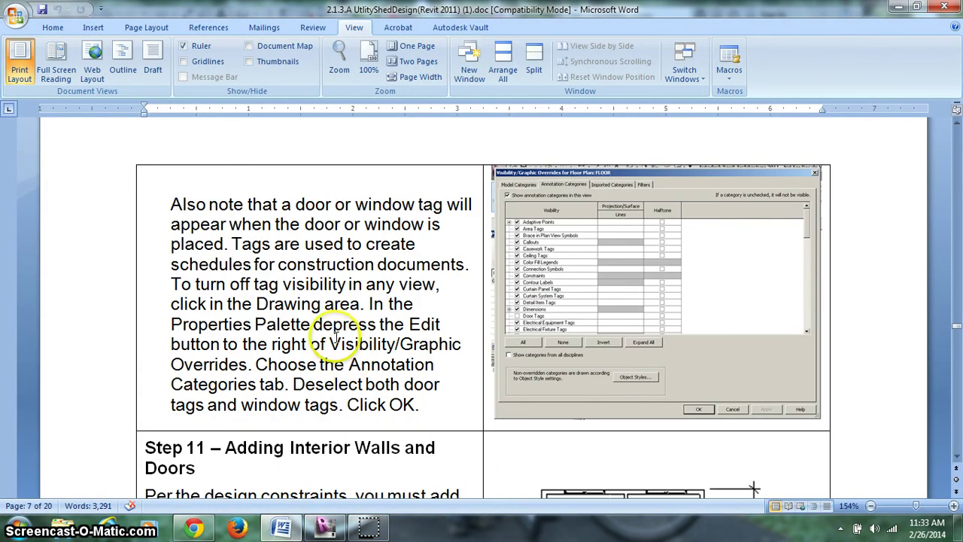
scroll(334, 337, "down", 2)
scroll(335, 338, "down", 1)
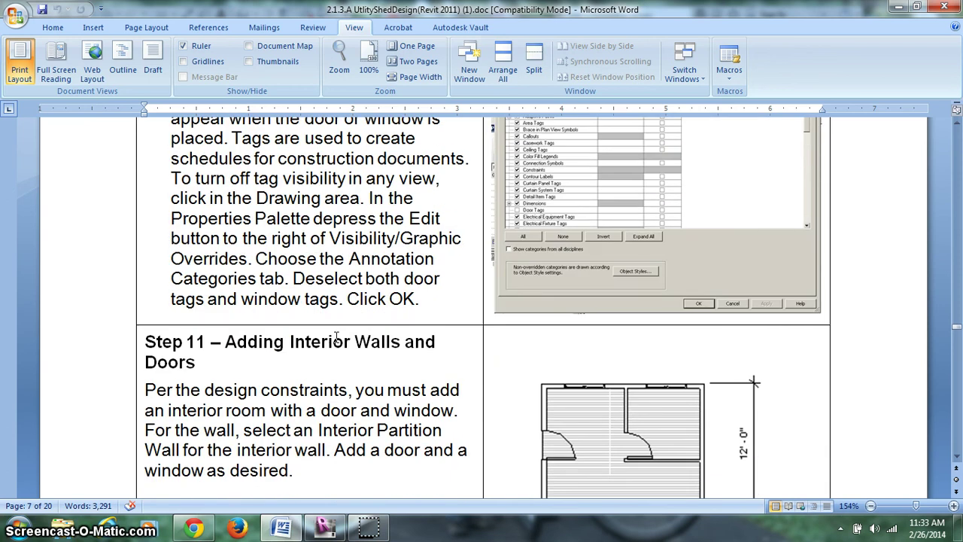
scroll(336, 338, "down", 1)
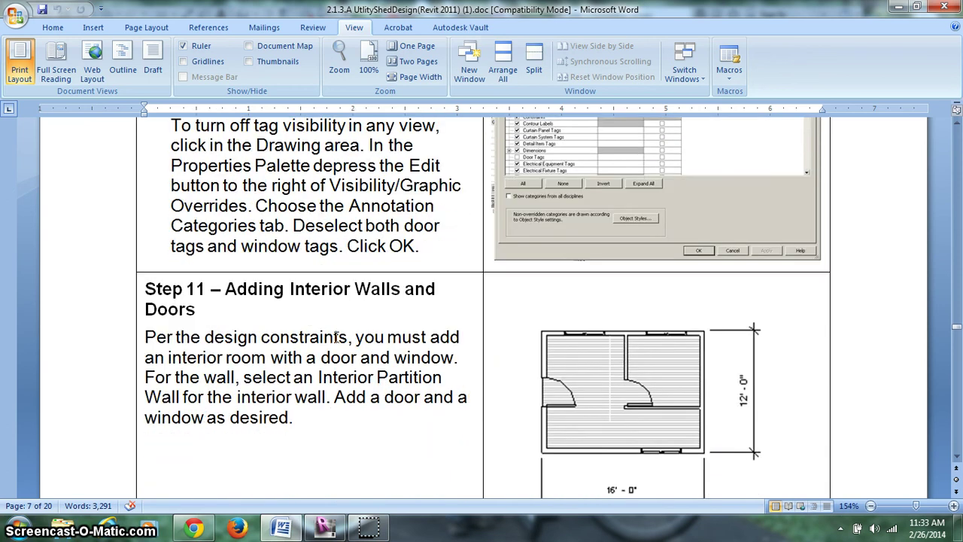